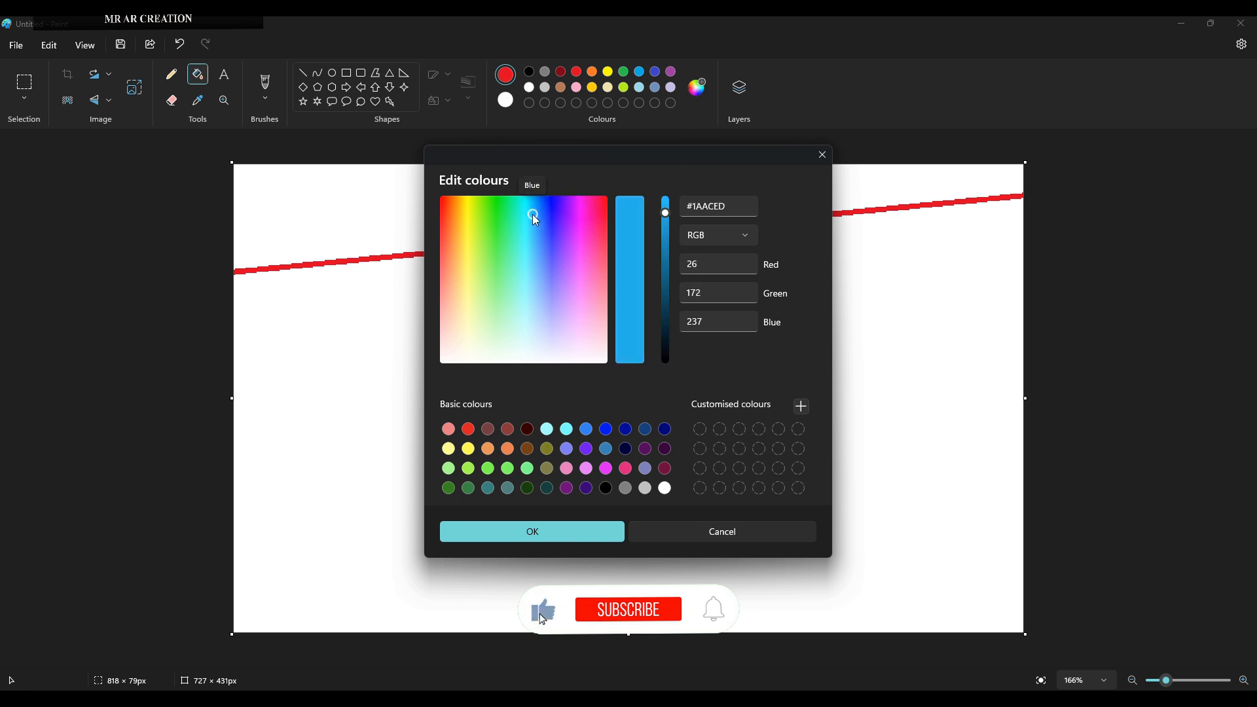
Fill the area above the red slanted line, and the line itself, with dark blue #0021BA
{"action": "left_click_drag", "start_coordinate": [665, 213], "coordinate": [666, 245]}
{"action": "left_click", "coordinate": [548, 200]}
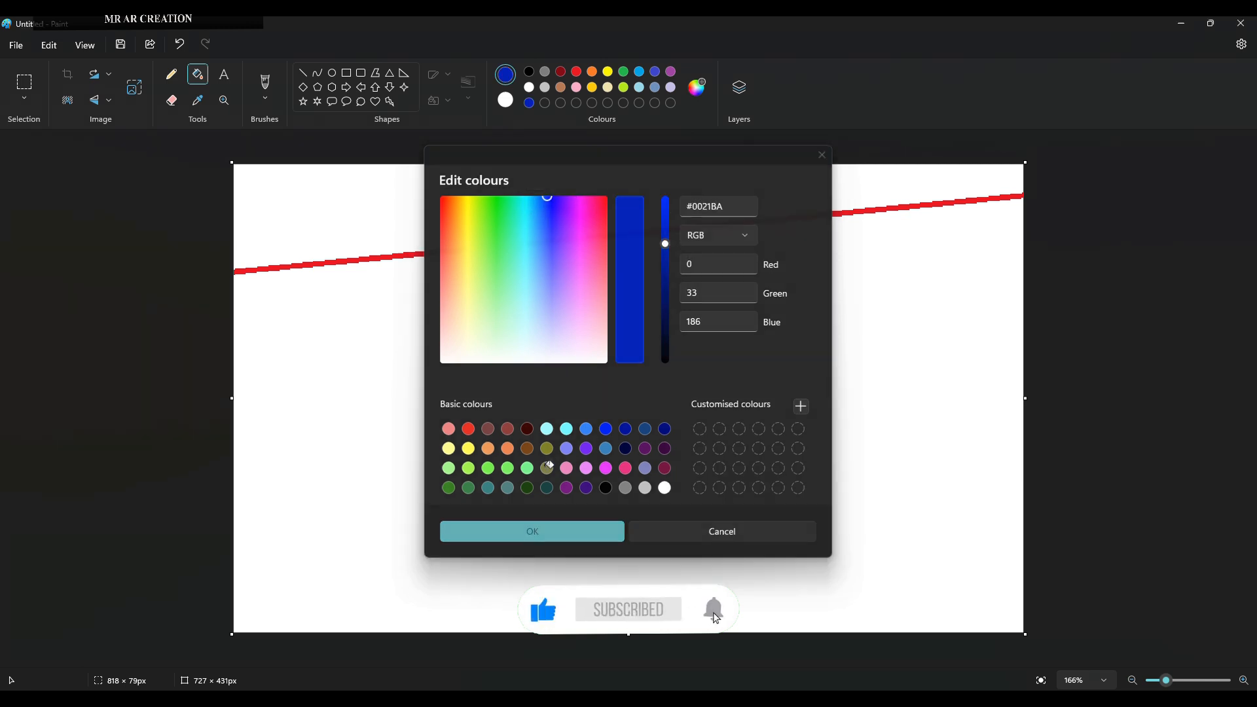
{"action": "left_click", "coordinate": [532, 531]}
{"action": "left_click", "coordinate": [370, 245]}
{"action": "left_click", "coordinate": [378, 257]}
Draw a slanted line about 833 × 96 px across the white area below the dark blue band
{"action": "left_click", "coordinate": [303, 73]}
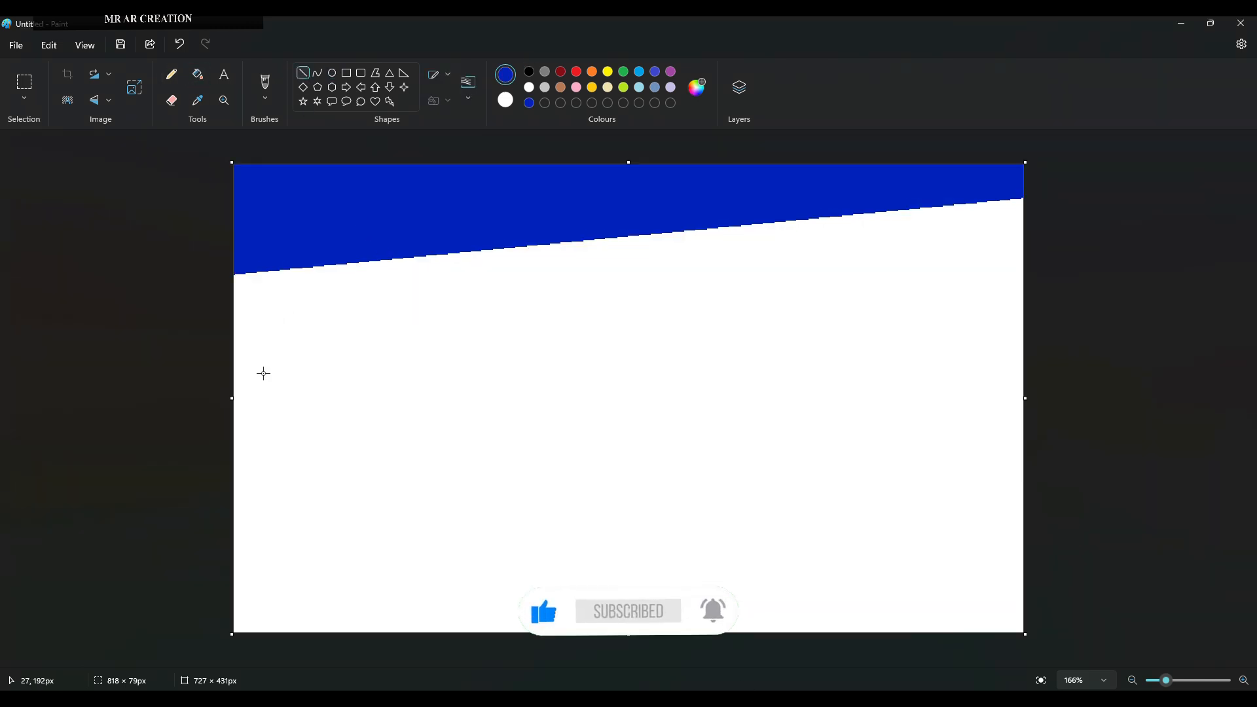
{"action": "left_click_drag", "start_coordinate": [259, 373], "coordinate": [1159, 264]}
{"action": "mouse_move", "coordinate": [751, 314]}
{"action": "left_mouse_down"}
{"action": "mouse_move", "coordinate": [674, 348]}
{"action": "mouse_move", "coordinate": [706, 318]}
{"action": "left_mouse_up"}
Recolour the new line medium blue and fill the band above it with the same colour
{"action": "left_click", "coordinate": [702, 100]}
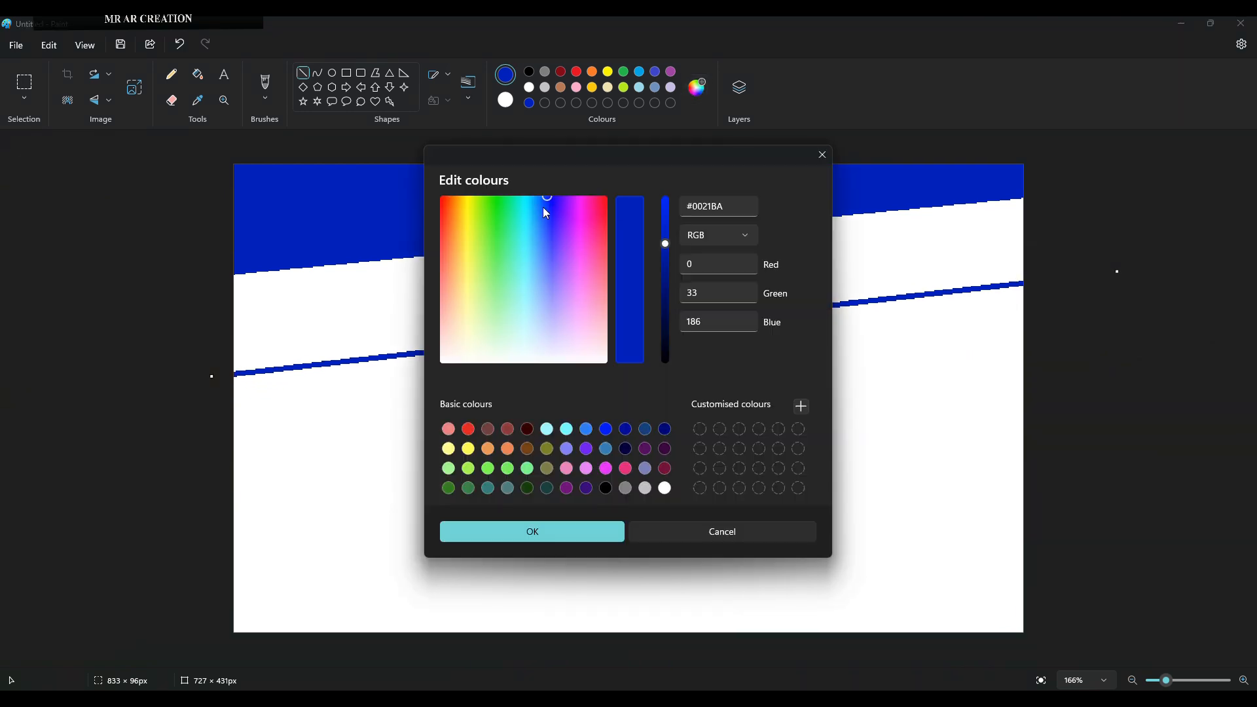
{"action": "left_click", "coordinate": [539, 201]}
{"action": "left_click_drag", "start_coordinate": [666, 243], "coordinate": [666, 235]}
{"action": "left_click", "coordinate": [532, 531]}
{"action": "left_click", "coordinate": [198, 74]}
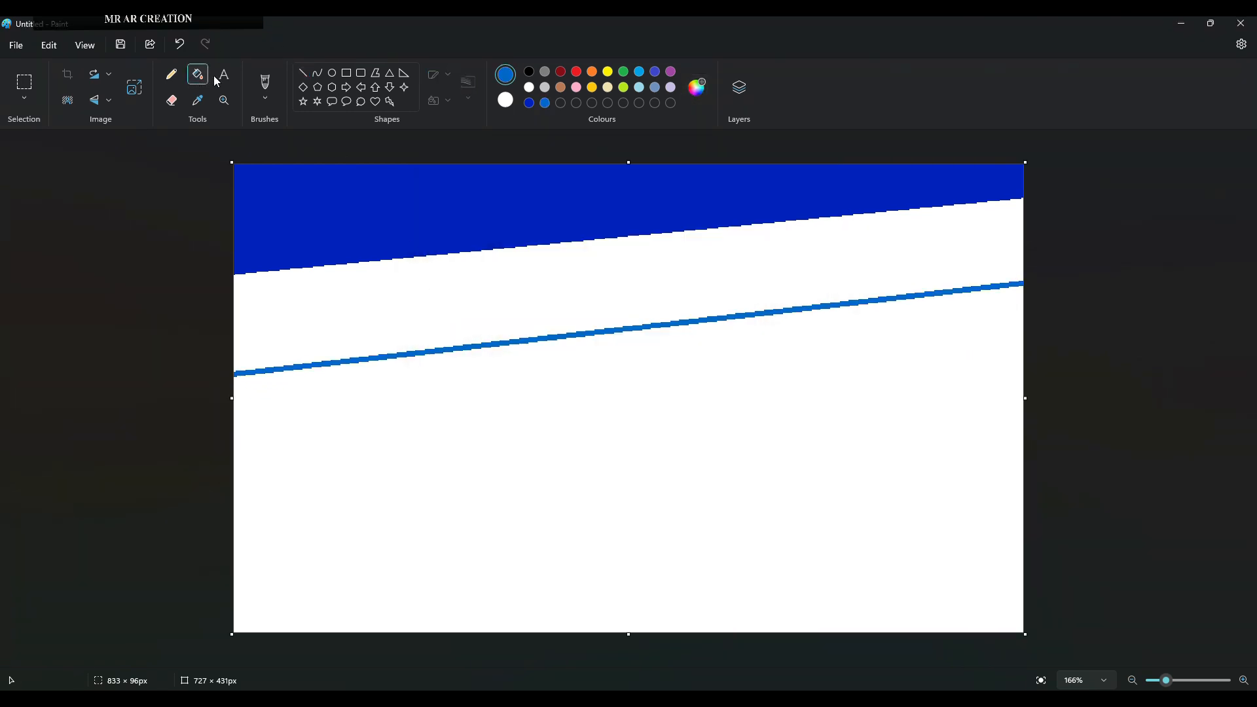
{"action": "left_click", "coordinate": [354, 304]}
Draw a slanted line about 753 × 94 px below the medium blue band
{"action": "left_click", "coordinate": [302, 73]}
{"action": "mouse_move", "coordinate": [257, 469]}
{"action": "left_mouse_down"}
{"action": "mouse_move", "coordinate": [373, 443]}
{"action": "mouse_move", "coordinate": [1076, 367]}
{"action": "left_mouse_up"}
{"action": "left_click_drag", "start_coordinate": [828, 397], "coordinate": [792, 398]}
Recolour the line a lighter sky blue and fill the third band with that colour
{"action": "left_click", "coordinate": [695, 96]}
{"action": "left_click", "coordinate": [531, 197]}
{"action": "left_click_drag", "start_coordinate": [665, 232], "coordinate": [665, 218]}
{"action": "left_click", "coordinate": [533, 532]}
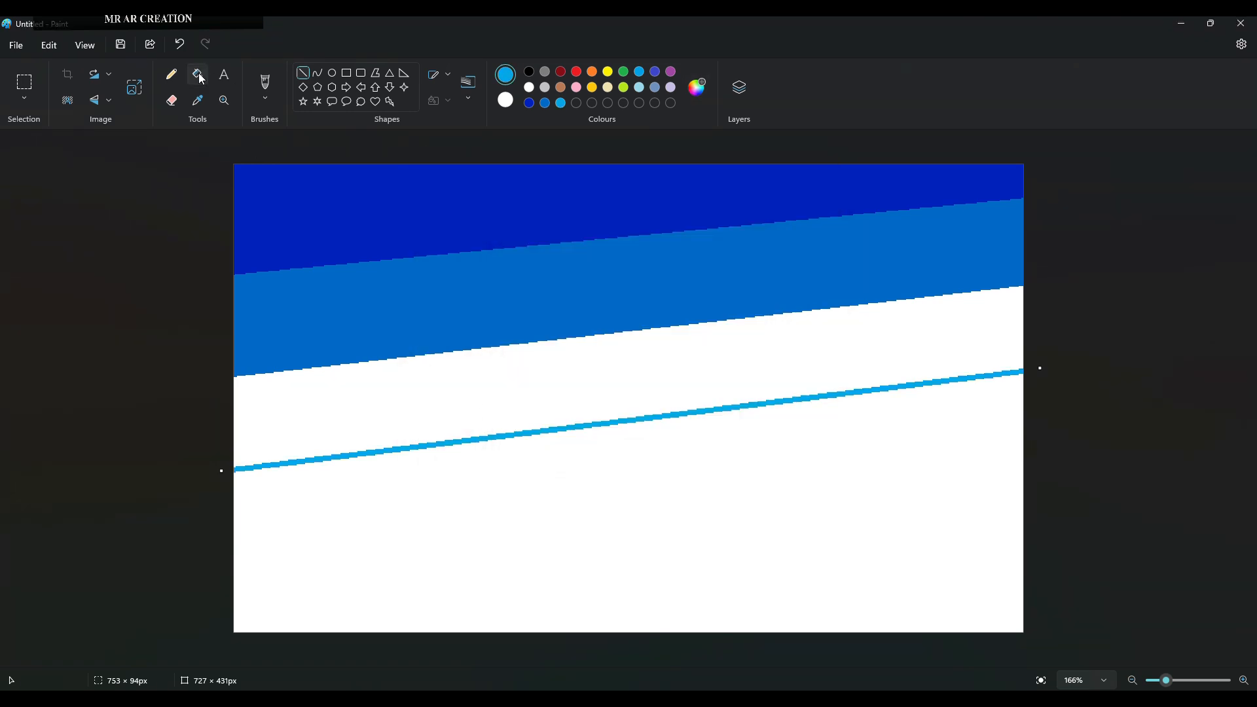
{"action": "left_click", "coordinate": [197, 75]}
{"action": "left_click", "coordinate": [354, 399]}
Draw a slanted line about 879 × 113 px below the sky blue band
{"action": "left_click", "coordinate": [303, 72]}
{"action": "left_click_drag", "start_coordinate": [251, 562], "coordinate": [1206, 439]}
{"action": "left_click_drag", "start_coordinate": [885, 484], "coordinate": [835, 489]}
Recolour the line a slightly darkened cyan and fill the fourth band with it
{"action": "left_click", "coordinate": [697, 90]}
{"action": "left_click", "coordinate": [529, 198]}
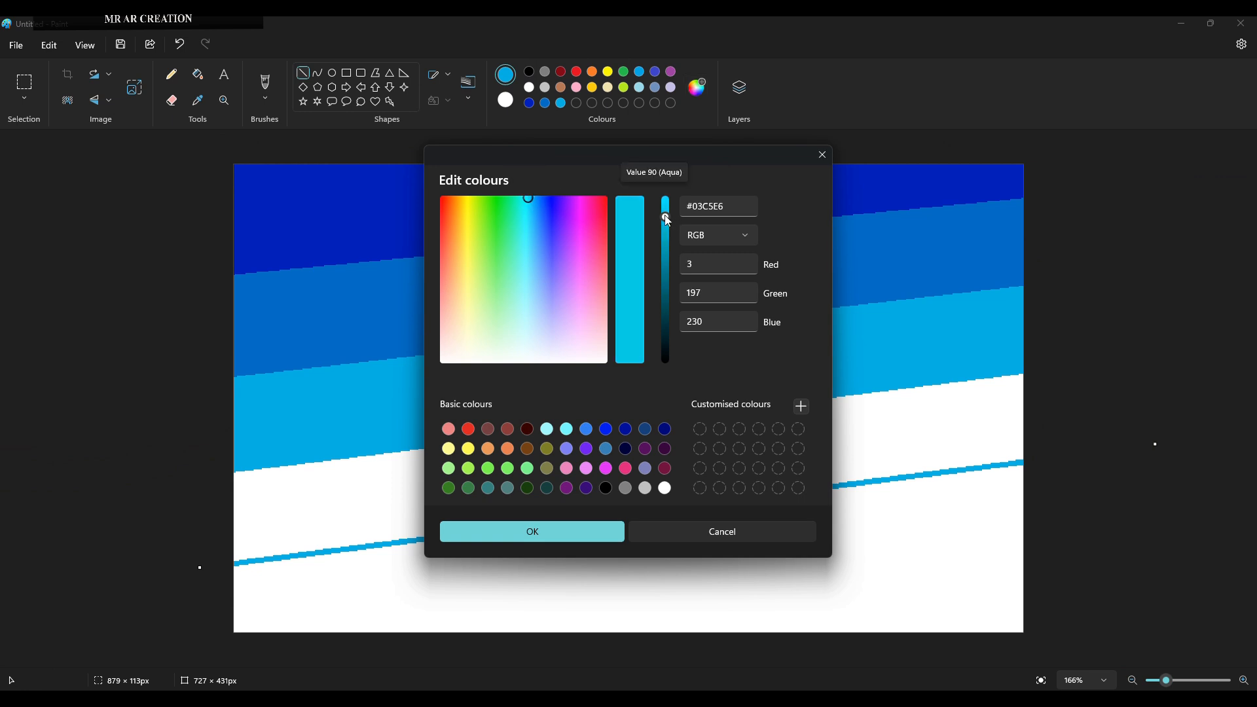
{"action": "left_click_drag", "start_coordinate": [666, 217], "coordinate": [666, 219]}
{"action": "left_click", "coordinate": [569, 531]}
{"action": "left_click", "coordinate": [198, 75]}
{"action": "left_click", "coordinate": [628, 468]}
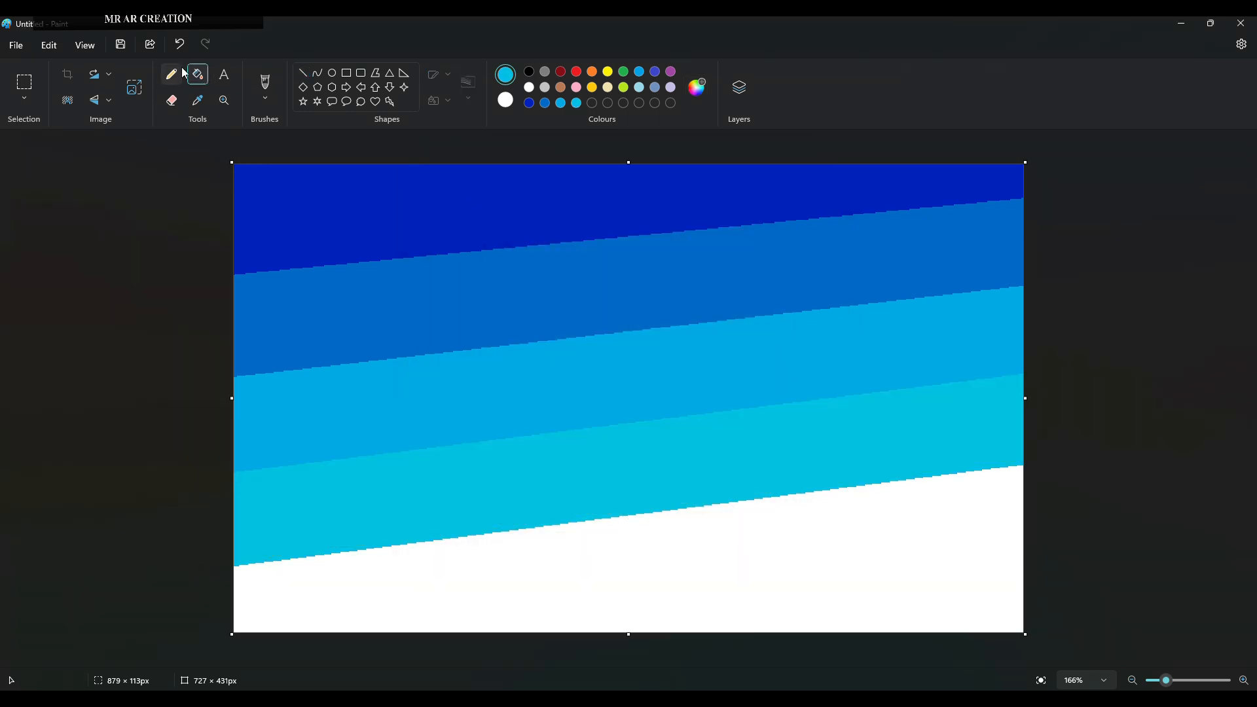
Draw a slanted line about 693 × 81 px across the remaining white area near the canvas's lower edge
{"action": "left_click", "coordinate": [303, 72]}
{"action": "left_click_drag", "start_coordinate": [388, 629], "coordinate": [1142, 539]}
{"action": "left_click_drag", "start_coordinate": [905, 568], "coordinate": [906, 574]}
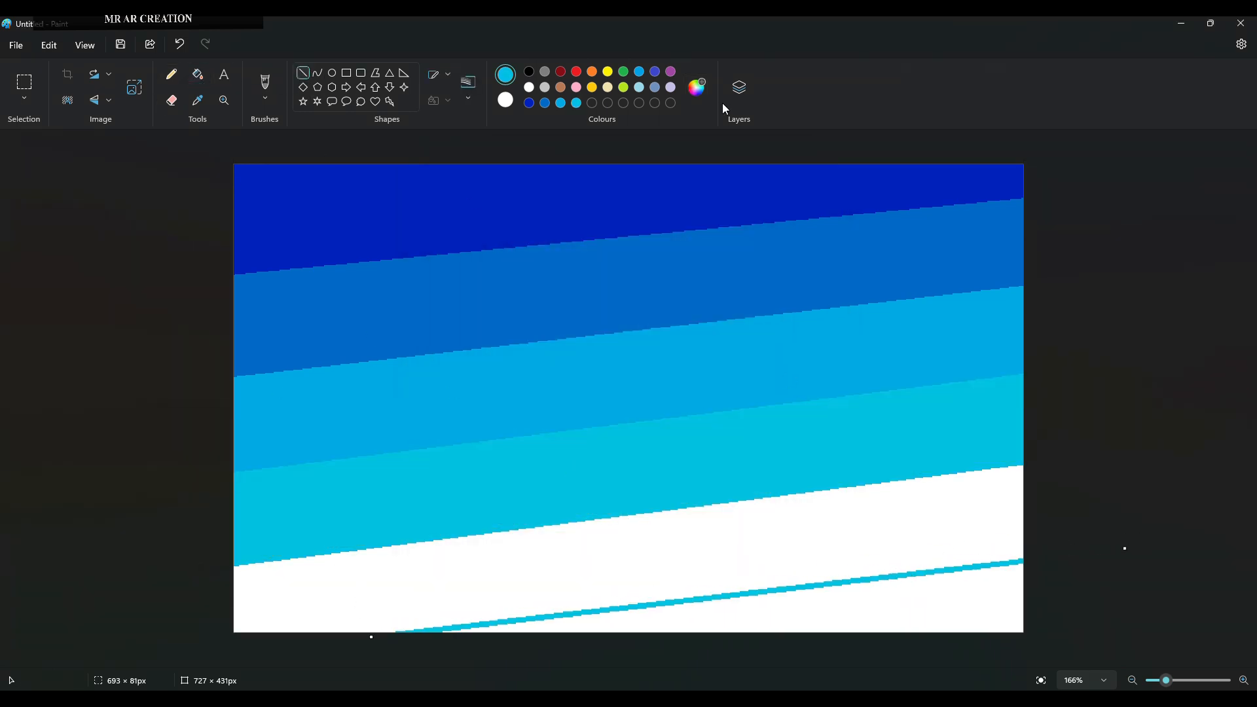
Recolour the last line a brighter cyan, fill the band above it, and fill the remaining lower corner with bright cyan
{"action": "left_click", "coordinate": [698, 87]}
{"action": "left_click_drag", "start_coordinate": [665, 215], "coordinate": [670, 166]}
{"action": "left_click", "coordinate": [531, 528]}
{"action": "left_click", "coordinate": [198, 75]}
{"action": "left_click", "coordinate": [680, 562]}
{"action": "left_click", "coordinate": [697, 87]}
{"action": "left_click", "coordinate": [531, 533]}
{"action": "left_click", "coordinate": [849, 603]}
Resize the image to 1 × 431 pixels
{"action": "left_click", "coordinate": [134, 87]}
{"action": "left_click", "coordinate": [638, 297]}
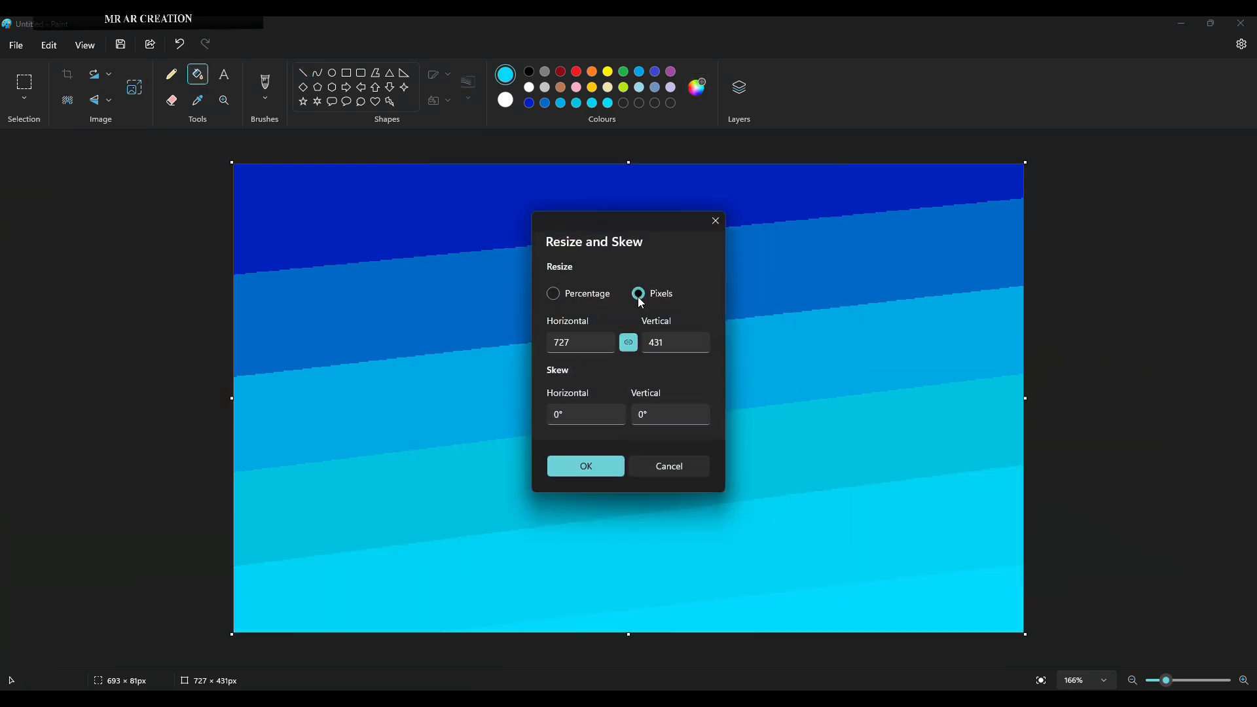
{"action": "double_click", "coordinate": [565, 342]}
{"action": "type", "text": "1"}
{"action": "left_click", "coordinate": [585, 462]}
Stretch the image back to 727 × 431 pixels to blend the bands into a smooth gradient
{"action": "left_click", "coordinate": [135, 87]}
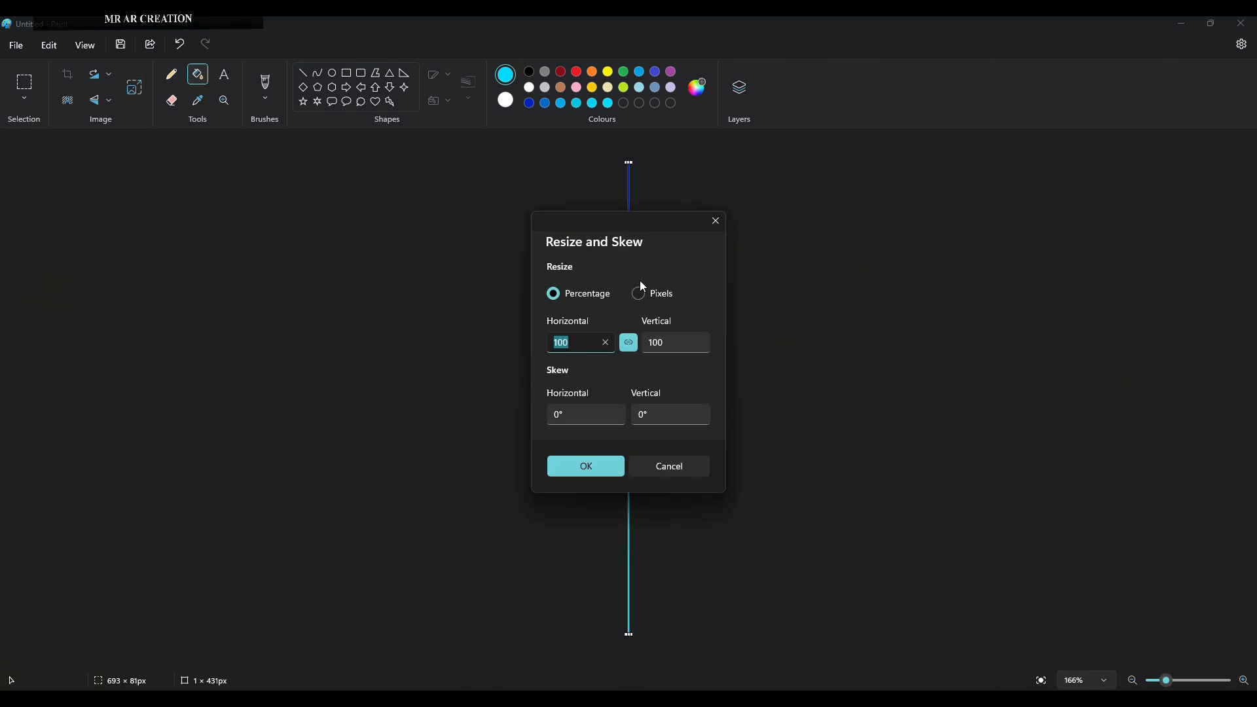
{"action": "left_click", "coordinate": [637, 293]}
{"action": "double_click", "coordinate": [597, 341]}
{"action": "type", "text": "727"}
{"action": "left_click", "coordinate": [569, 472]}
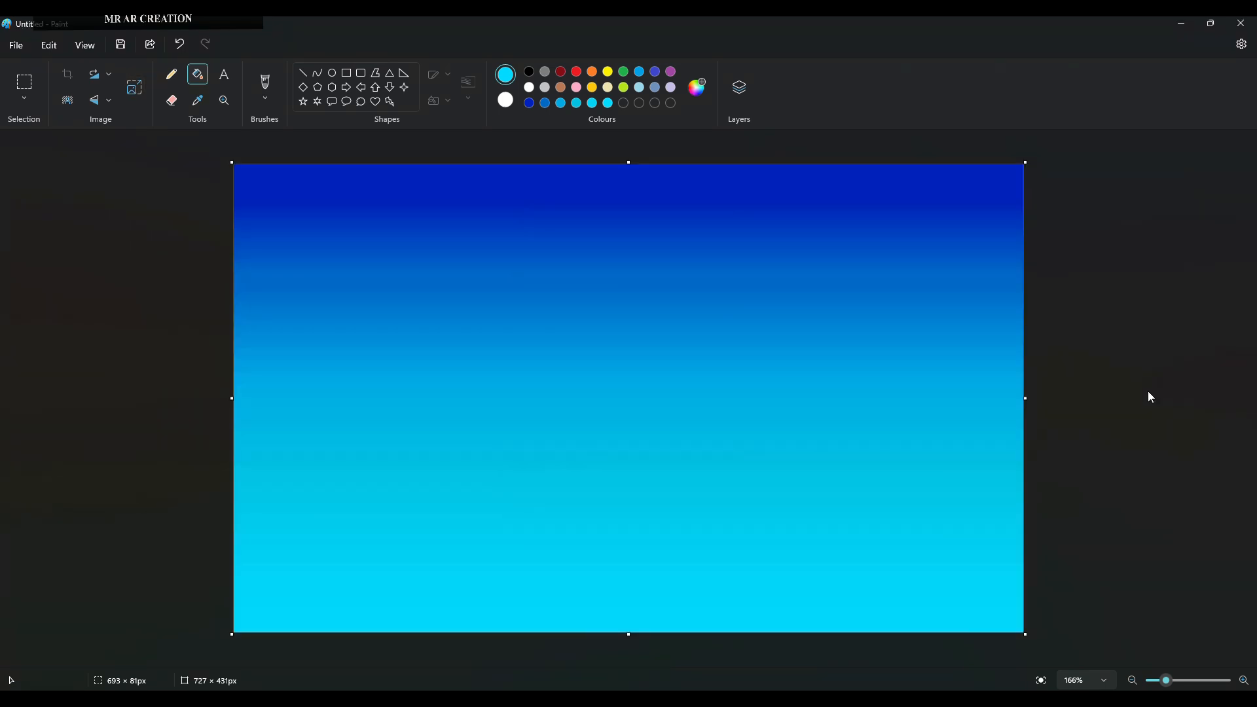
Draw a thick black main branch rising from the canvas's lower-left edge with the Pencil, and reduce the stroke size
{"action": "left_click", "coordinate": [171, 75]}
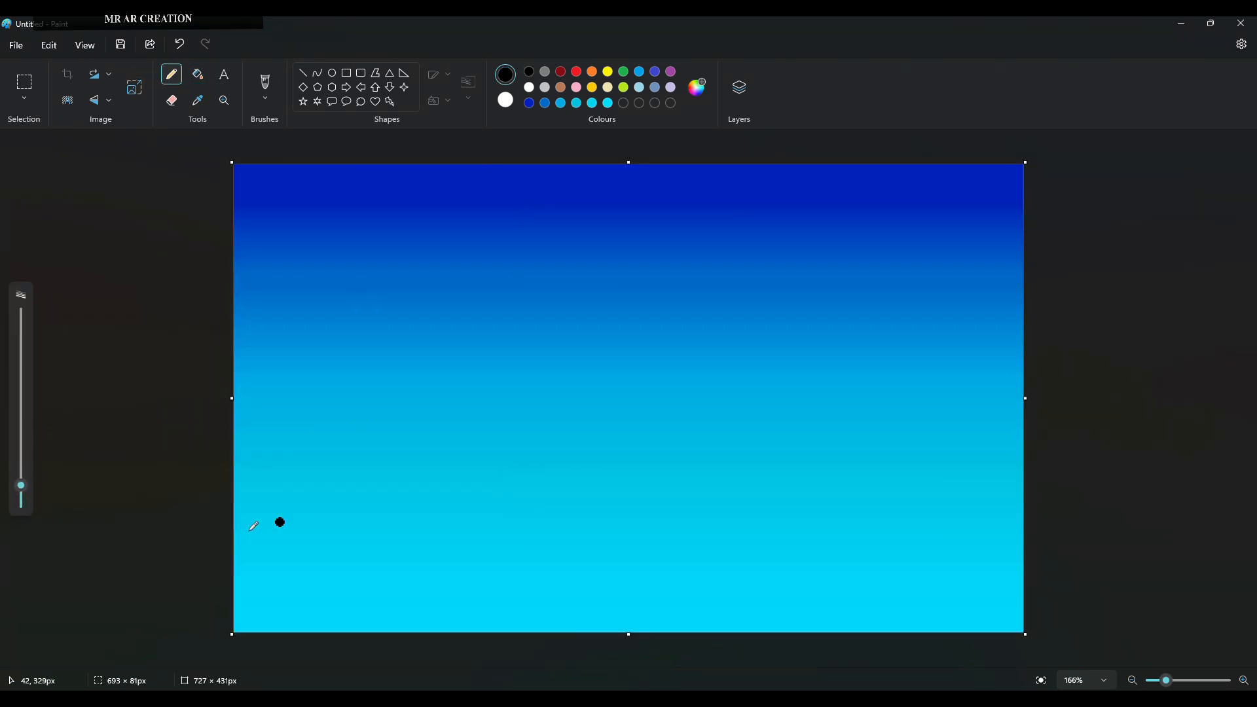
{"action": "mouse_move", "coordinate": [237, 591]}
{"action": "left_mouse_down"}
{"action": "mouse_move", "coordinate": [339, 555]}
{"action": "mouse_move", "coordinate": [225, 578]}
{"action": "mouse_move", "coordinate": [386, 530]}
{"action": "left_mouse_up"}
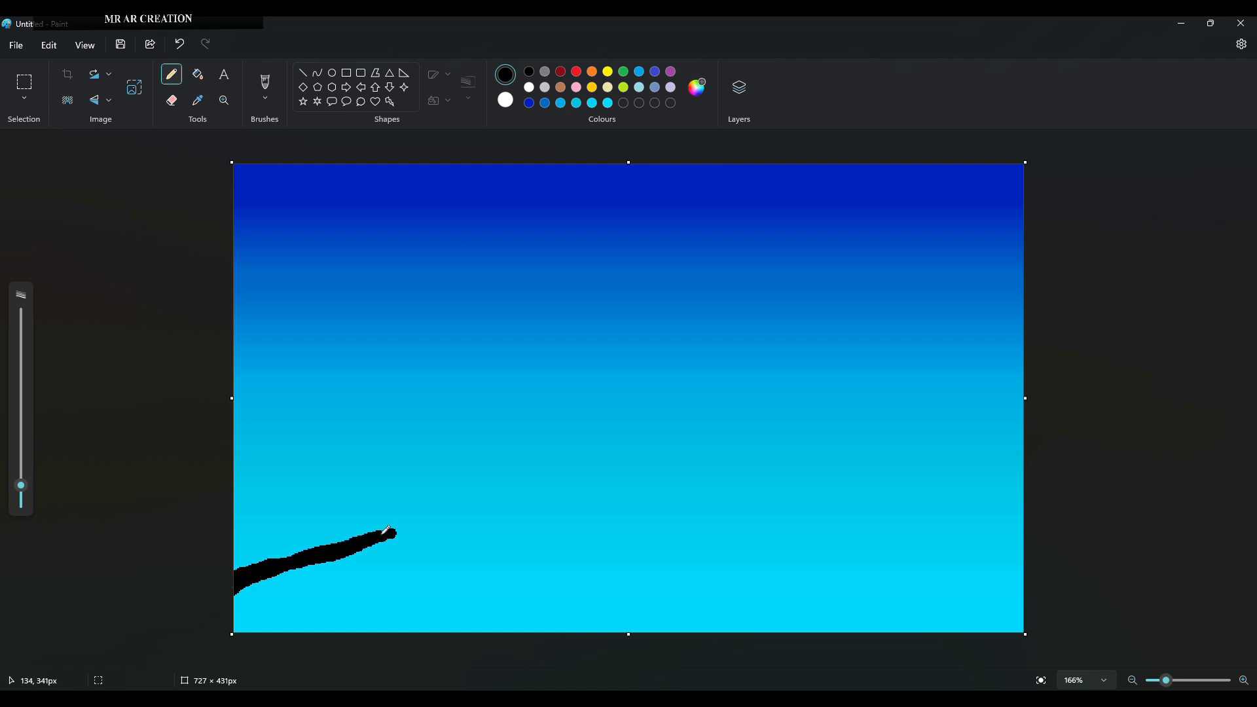
{"action": "left_click_drag", "start_coordinate": [25, 488], "coordinate": [24, 492]}
{"action": "left_click_drag", "start_coordinate": [275, 558], "coordinate": [347, 458]}
{"action": "left_click_drag", "start_coordinate": [302, 544], "coordinate": [191, 585]}
{"action": "key", "text": "ctrl+z"}
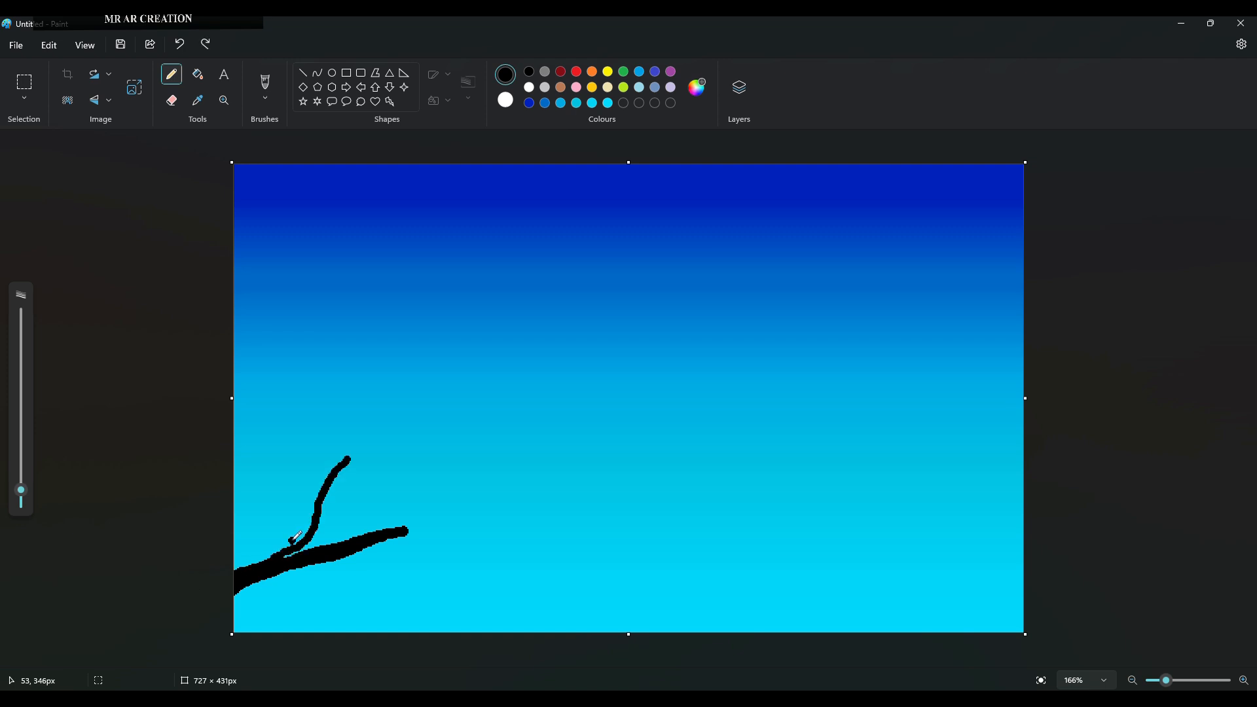
{"action": "key", "text": "ctrl+z"}
Draw the lower part of a side branch rising from the main branch near the canvas's left edge
{"action": "left_click_drag", "start_coordinate": [320, 471], "coordinate": [222, 582]}
{"action": "mouse_move", "coordinate": [406, 532]}
{"action": "left_mouse_down"}
{"action": "mouse_move", "coordinate": [511, 514]}
{"action": "mouse_move", "coordinate": [388, 526]}
{"action": "left_mouse_up"}
{"action": "key", "text": "ctrl+z"}
{"action": "key", "text": "ctrl+z"}
Extend the main branch's tip to the right with a thinner stroke
{"action": "mouse_move", "coordinate": [590, 466]}
{"action": "left_mouse_down"}
{"action": "mouse_move", "coordinate": [544, 508]}
{"action": "mouse_move", "coordinate": [392, 527]}
{"action": "left_mouse_up"}
{"action": "key", "text": "ctrl+z"}
{"action": "left_click_drag", "start_coordinate": [26, 491], "coordinate": [28, 496]}
{"action": "mouse_move", "coordinate": [519, 506]}
{"action": "left_mouse_down"}
{"action": "mouse_move", "coordinate": [387, 526]}
{"action": "mouse_move", "coordinate": [549, 508]}
{"action": "left_mouse_up"}
{"action": "key", "text": "ctrl+z"}
{"action": "left_click_drag", "start_coordinate": [404, 531], "coordinate": [430, 526]}
Extend the upper side branch diagonally up to the right with the thinner stroke
{"action": "mouse_move", "coordinate": [421, 309]}
{"action": "left_mouse_down"}
{"action": "mouse_move", "coordinate": [312, 473]}
{"action": "mouse_move", "coordinate": [468, 400]}
{"action": "left_mouse_up"}
{"action": "key", "text": "ctrl+z"}
{"action": "key", "text": "ctrl+z"}
{"action": "left_click_drag", "start_coordinate": [319, 470], "coordinate": [389, 395]}
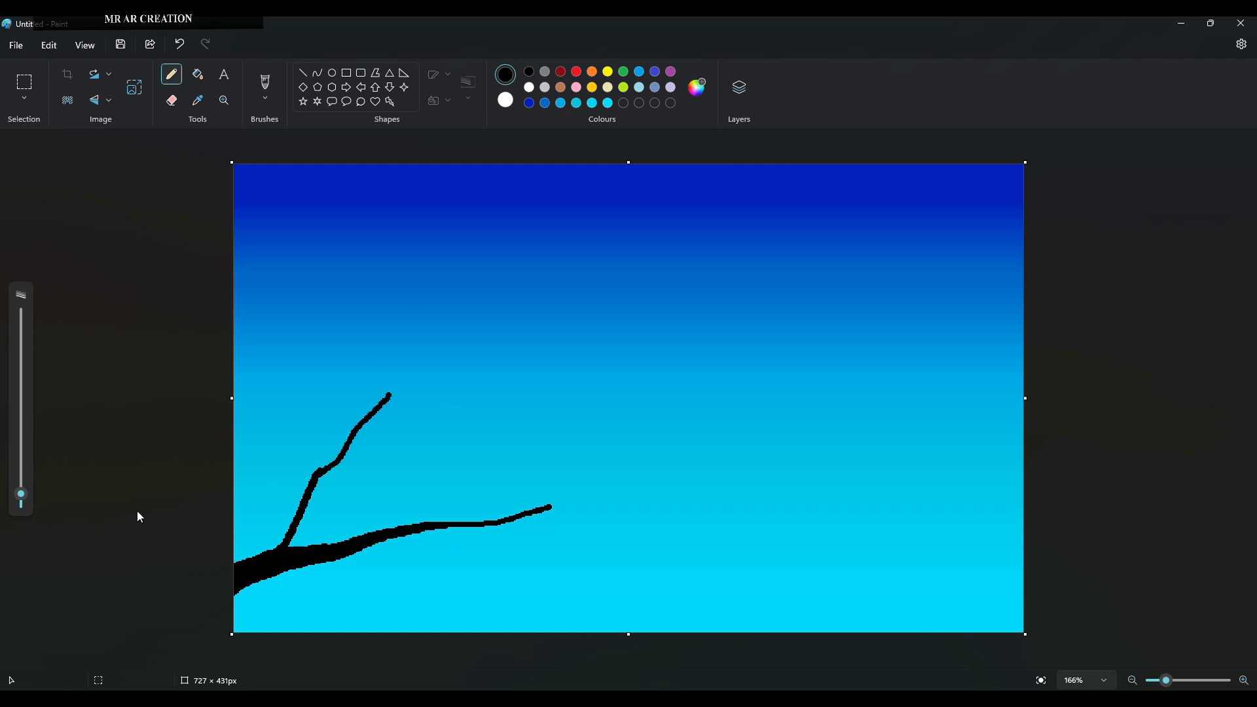
Reduce the stroke size and fork the upper branch's tip into two twigs, one rightward and one upward
{"action": "left_click_drag", "start_coordinate": [23, 496], "coordinate": [26, 499]}
{"action": "left_click_drag", "start_coordinate": [390, 395], "coordinate": [502, 328]}
{"action": "left_click_drag", "start_coordinate": [399, 301], "coordinate": [414, 352]}
{"action": "key", "text": "ctrl+z"}
{"action": "key", "text": "ctrl+z"}
{"action": "mouse_move", "coordinate": [464, 249]}
{"action": "left_mouse_down"}
{"action": "mouse_move", "coordinate": [435, 334]}
{"action": "mouse_move", "coordinate": [412, 369]}
{"action": "left_mouse_up"}
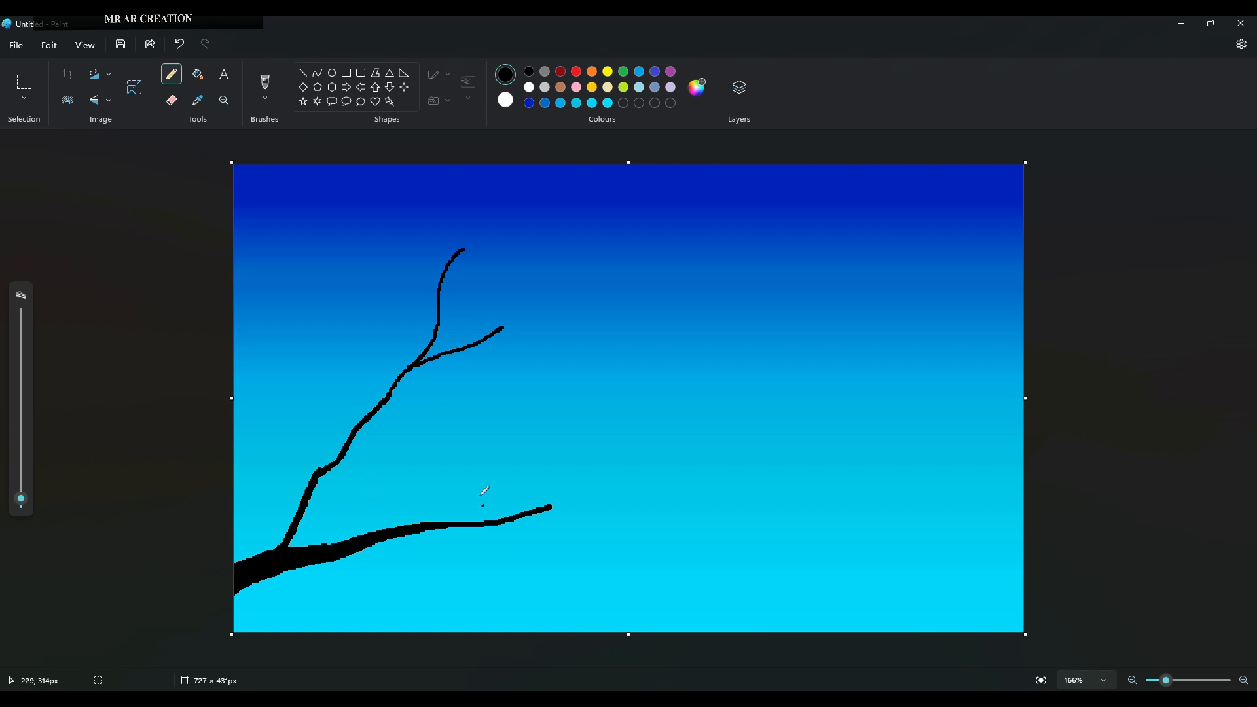
Add a long and a short twig on the left side of the upper branch, and thicken its lower part
{"action": "left_click_drag", "start_coordinate": [327, 285], "coordinate": [361, 418]}
{"action": "mouse_move", "coordinate": [317, 473]}
{"action": "left_mouse_down"}
{"action": "mouse_move", "coordinate": [297, 395]}
{"action": "mouse_move", "coordinate": [313, 430]}
{"action": "mouse_move", "coordinate": [303, 417]}
{"action": "mouse_move", "coordinate": [312, 488]}
{"action": "left_mouse_up"}
{"action": "key", "text": "ctrl+z"}
{"action": "key", "text": "ctrl+z"}
{"action": "key", "text": "ctrl+z"}
{"action": "key", "text": "ctrl+z"}
{"action": "left_click_drag", "start_coordinate": [302, 421], "coordinate": [311, 486]}
{"action": "key", "text": "ctrl+z"}
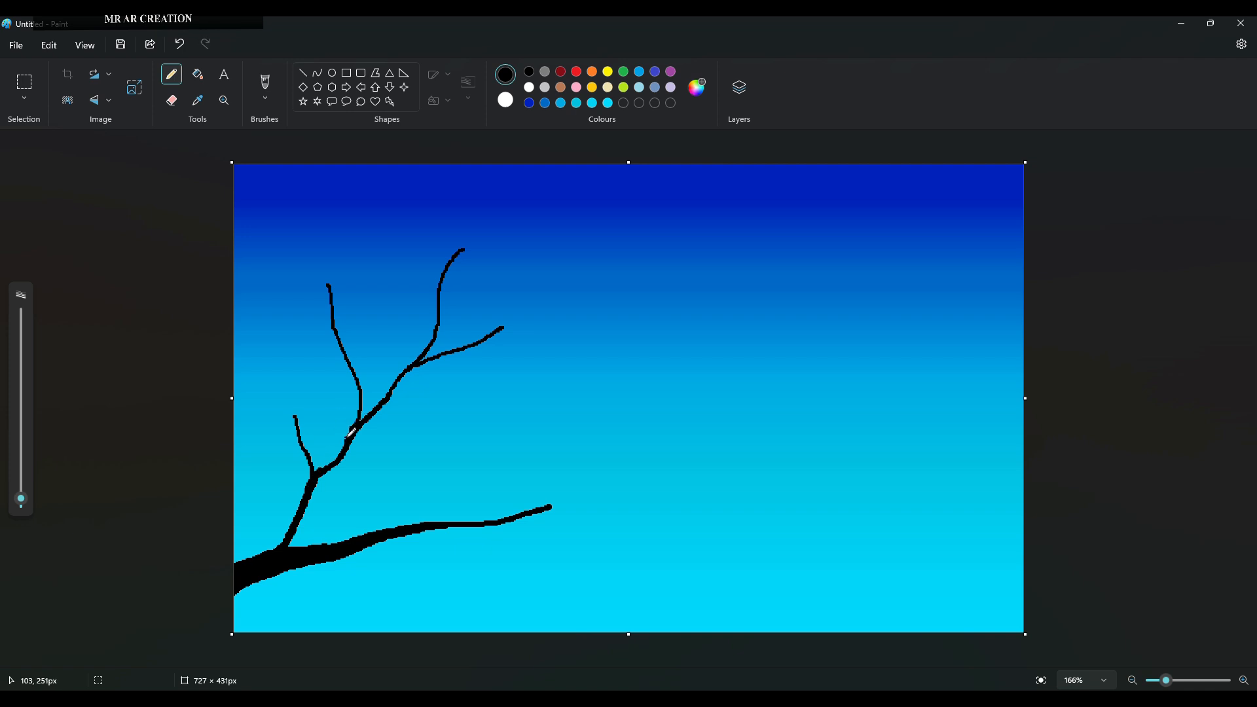
{"action": "left_click_drag", "start_coordinate": [290, 514], "coordinate": [263, 543]}
Draw a lower side branch off the main branch with a 5 px stroke and continue it thinner to the canvas's lower edge
{"action": "left_click_drag", "start_coordinate": [21, 501], "coordinate": [21, 493]}
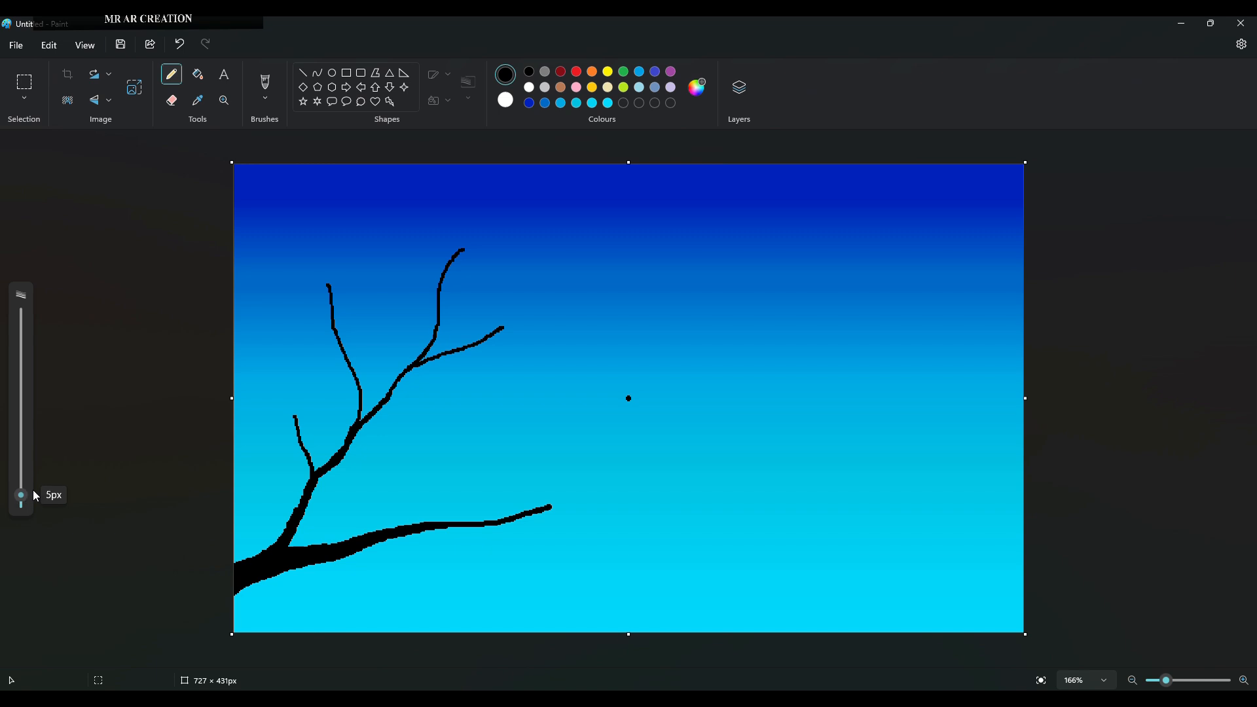
{"action": "left_click_drag", "start_coordinate": [337, 552], "coordinate": [487, 585]}
{"action": "left_click_drag", "start_coordinate": [21, 493], "coordinate": [21, 496]}
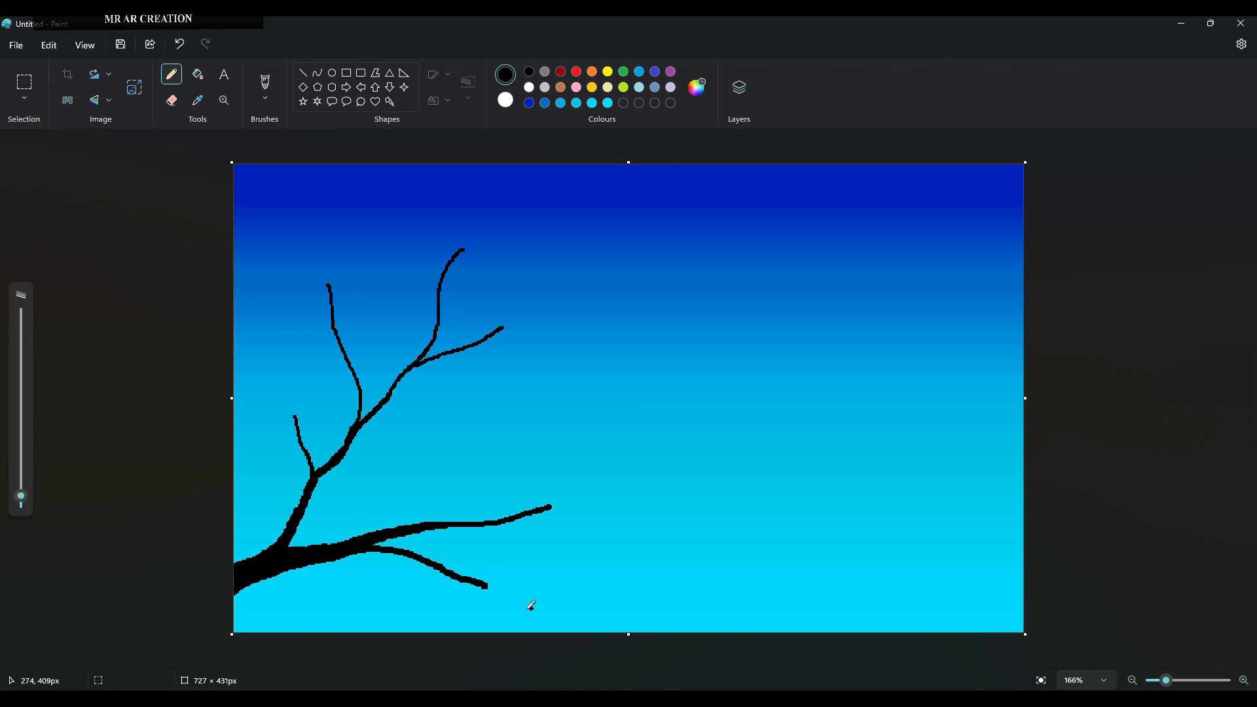
{"action": "mouse_move", "coordinate": [485, 585]}
{"action": "left_mouse_down"}
{"action": "mouse_move", "coordinate": [579, 602]}
{"action": "mouse_move", "coordinate": [664, 648]}
{"action": "left_mouse_up"}
{"action": "left_click_drag", "start_coordinate": [554, 505], "coordinate": [673, 446]}
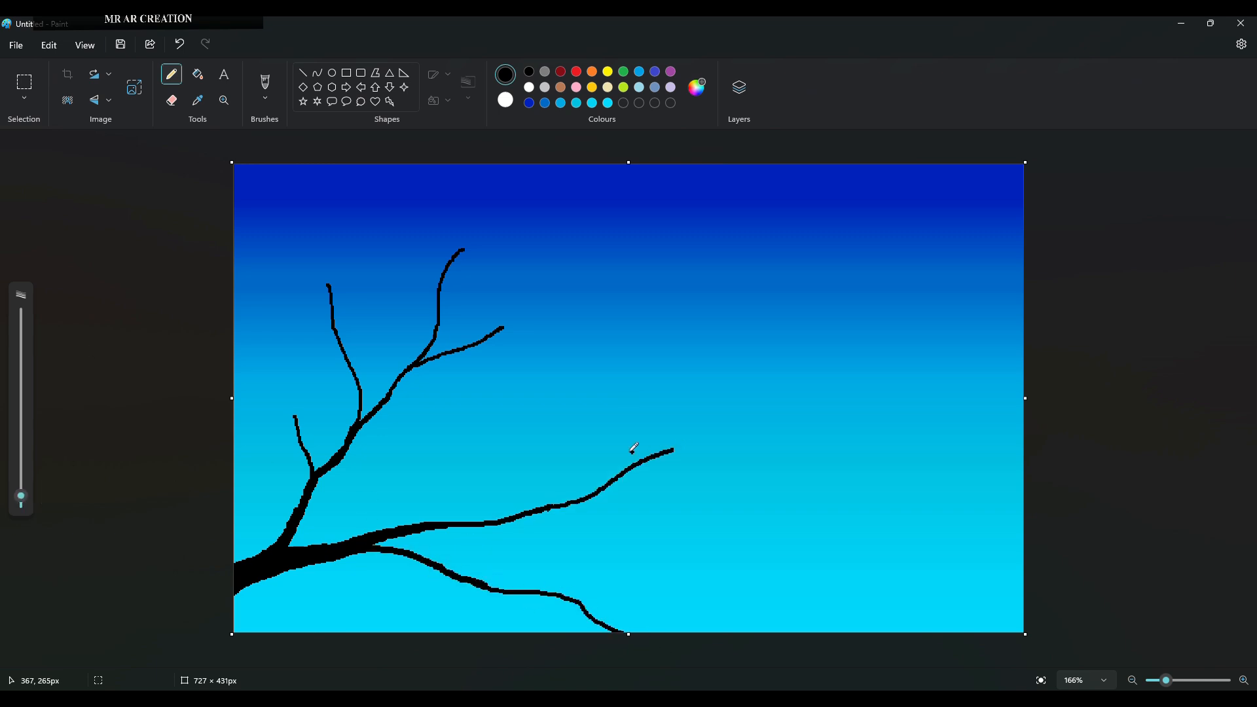
{"action": "key", "text": "ctrl+z"}
{"action": "left_click_drag", "start_coordinate": [23, 498], "coordinate": [37, 496]}
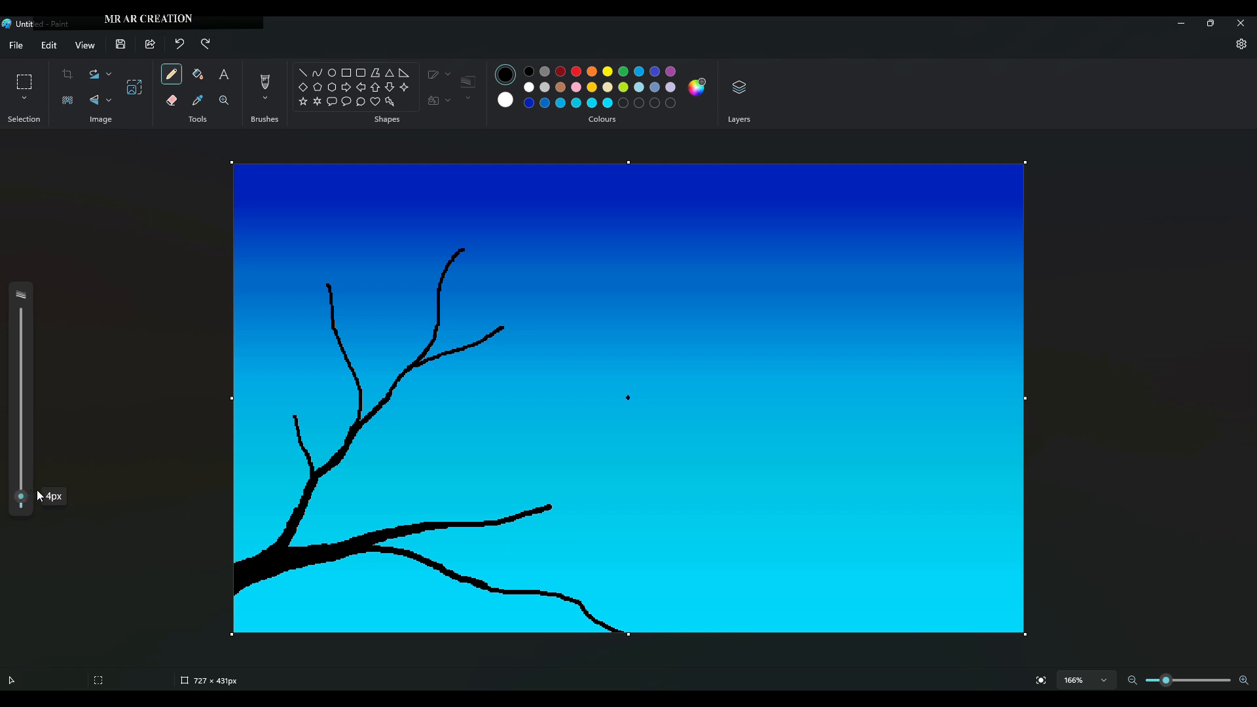
{"action": "key", "text": "ctrl+z"}
Thicken the middle of the main branch and try adding side branches from it
{"action": "left_click_drag", "start_coordinate": [440, 526], "coordinate": [471, 526]}
{"action": "mouse_move", "coordinate": [470, 526]}
{"action": "left_mouse_down"}
{"action": "mouse_move", "coordinate": [661, 549]}
{"action": "mouse_move", "coordinate": [586, 541]}
{"action": "left_mouse_up"}
{"action": "key", "text": "ctrl+z"}
{"action": "key", "text": "ctrl+z"}
{"action": "mouse_move", "coordinate": [458, 408]}
{"action": "left_mouse_down"}
{"action": "mouse_move", "coordinate": [393, 524]}
{"action": "mouse_move", "coordinate": [436, 510]}
{"action": "mouse_move", "coordinate": [410, 525]}
{"action": "left_mouse_up"}
{"action": "key", "text": "ctrl+z"}
{"action": "key", "text": "ctrl+z"}
Add a side branch curving upward from the main branch's middle and extend the main branch's tip further right
{"action": "mouse_move", "coordinate": [496, 421]}
{"action": "left_mouse_down"}
{"action": "mouse_move", "coordinate": [397, 527]}
{"action": "mouse_move", "coordinate": [447, 520]}
{"action": "mouse_move", "coordinate": [570, 424]}
{"action": "left_mouse_up"}
{"action": "key", "text": "ctrl+z"}
{"action": "left_click_drag", "start_coordinate": [466, 517], "coordinate": [731, 499]}
{"action": "left_click", "coordinate": [661, 354]}
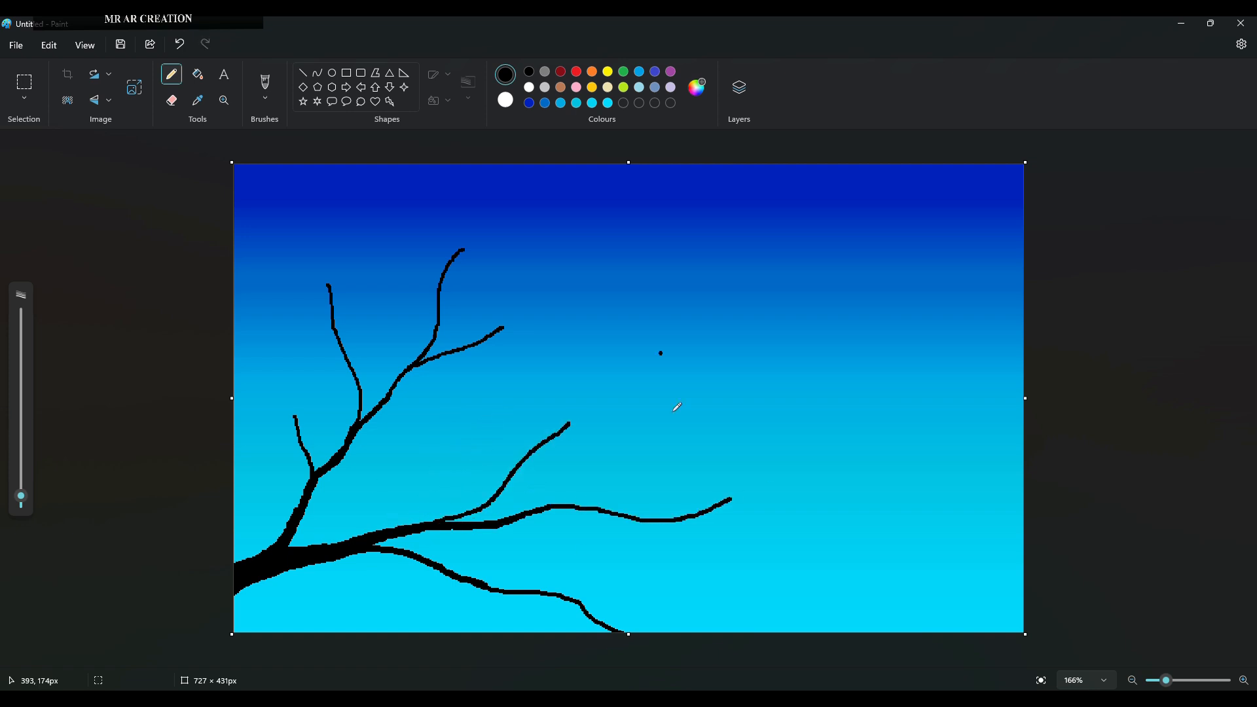
{"action": "left_click_drag", "start_coordinate": [571, 418], "coordinate": [601, 387]}
{"action": "key", "text": "ctrl+z"}
Draw two thinner side branches off the main branch, one drooping down-right and one rising up-right
{"action": "mouse_move", "coordinate": [492, 527]}
{"action": "left_mouse_down"}
{"action": "mouse_move", "coordinate": [576, 545]}
{"action": "mouse_move", "coordinate": [544, 534]}
{"action": "mouse_move", "coordinate": [581, 559]}
{"action": "mouse_move", "coordinate": [480, 526]}
{"action": "mouse_move", "coordinate": [590, 486]}
{"action": "mouse_move", "coordinate": [544, 507]}
{"action": "left_mouse_up"}
{"action": "key", "text": "ctrl+z"}
{"action": "key", "text": "ctrl+z"}
{"action": "key", "text": "ctrl+z"}
{"action": "key", "text": "ctrl+z"}
{"action": "key", "text": "ctrl+z"}
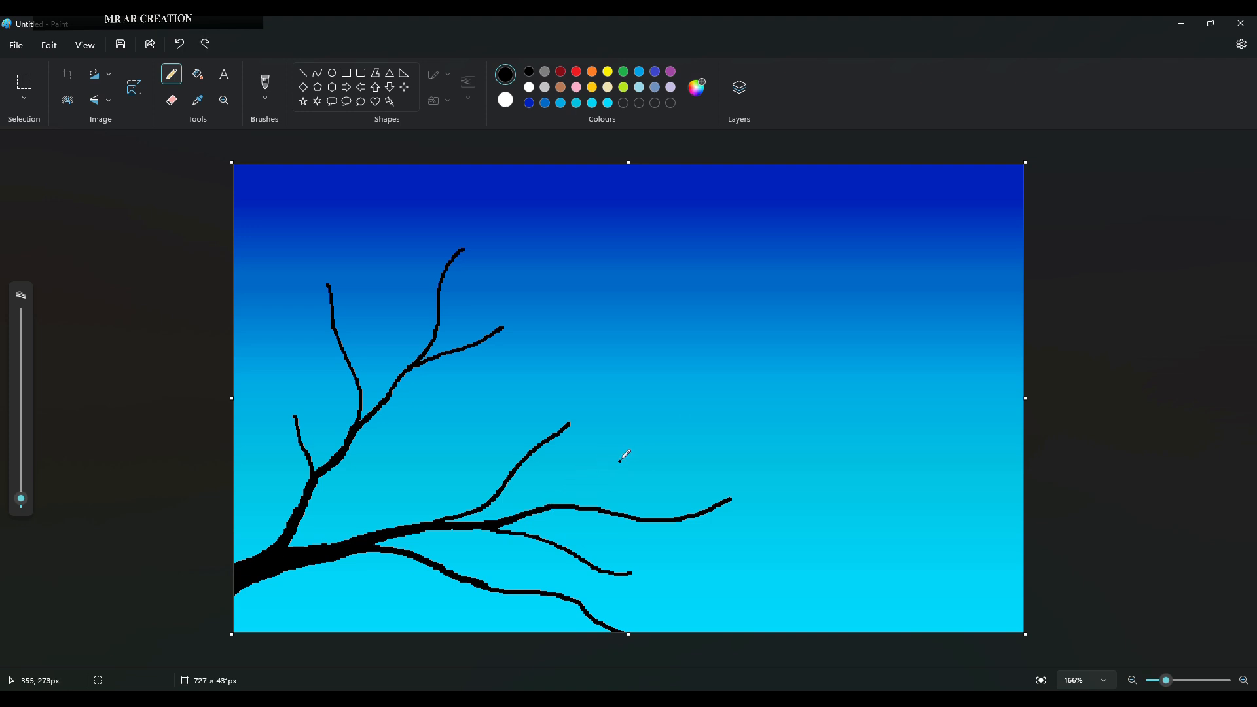
{"action": "mouse_move", "coordinate": [631, 446]}
{"action": "left_mouse_down"}
{"action": "mouse_move", "coordinate": [547, 506]}
{"action": "mouse_move", "coordinate": [647, 460]}
{"action": "left_mouse_up"}
{"action": "key", "text": "ctrl+z"}
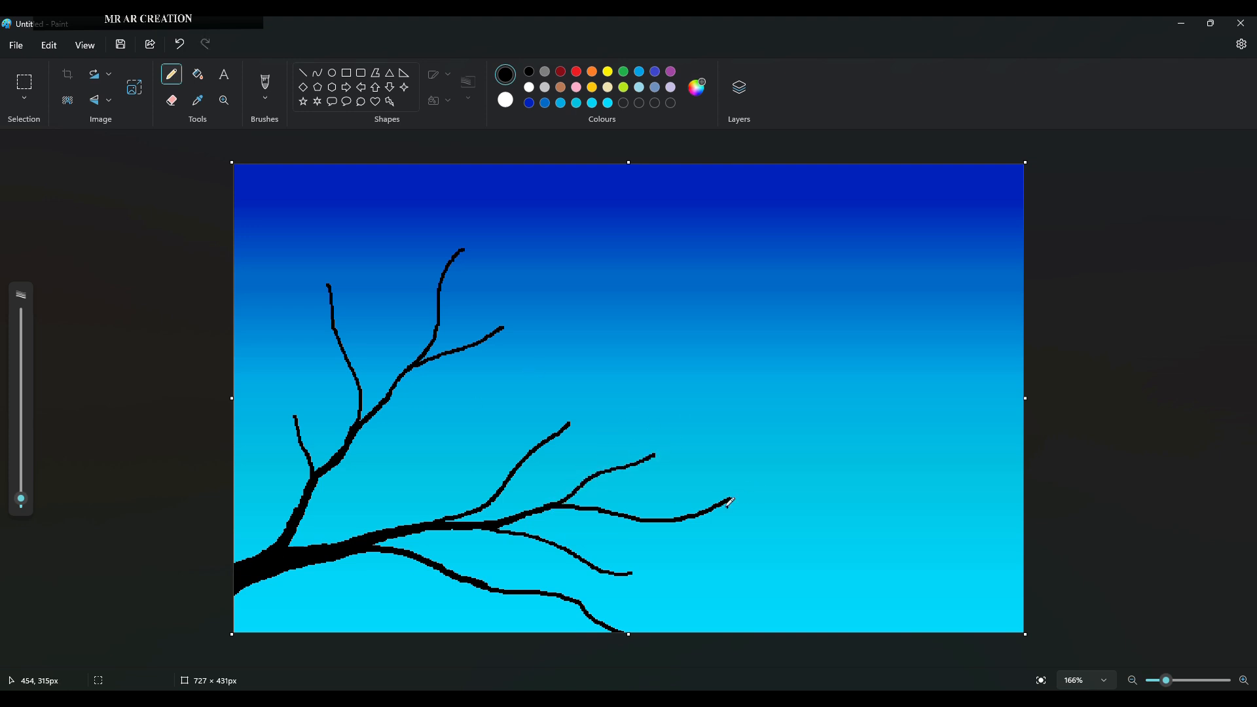
Extend the main branch's tip up to the right with a finer stroke and add a thin twig below it
{"action": "left_click_drag", "start_coordinate": [729, 502], "coordinate": [783, 465]}
{"action": "left_click_drag", "start_coordinate": [21, 498], "coordinate": [21, 501]}
{"action": "mouse_move", "coordinate": [774, 466]}
{"action": "left_mouse_down"}
{"action": "mouse_move", "coordinate": [848, 458]}
{"action": "mouse_move", "coordinate": [778, 465]}
{"action": "left_mouse_up"}
{"action": "key", "text": "ctrl+z"}
{"action": "left_click_drag", "start_coordinate": [677, 520], "coordinate": [796, 515]}
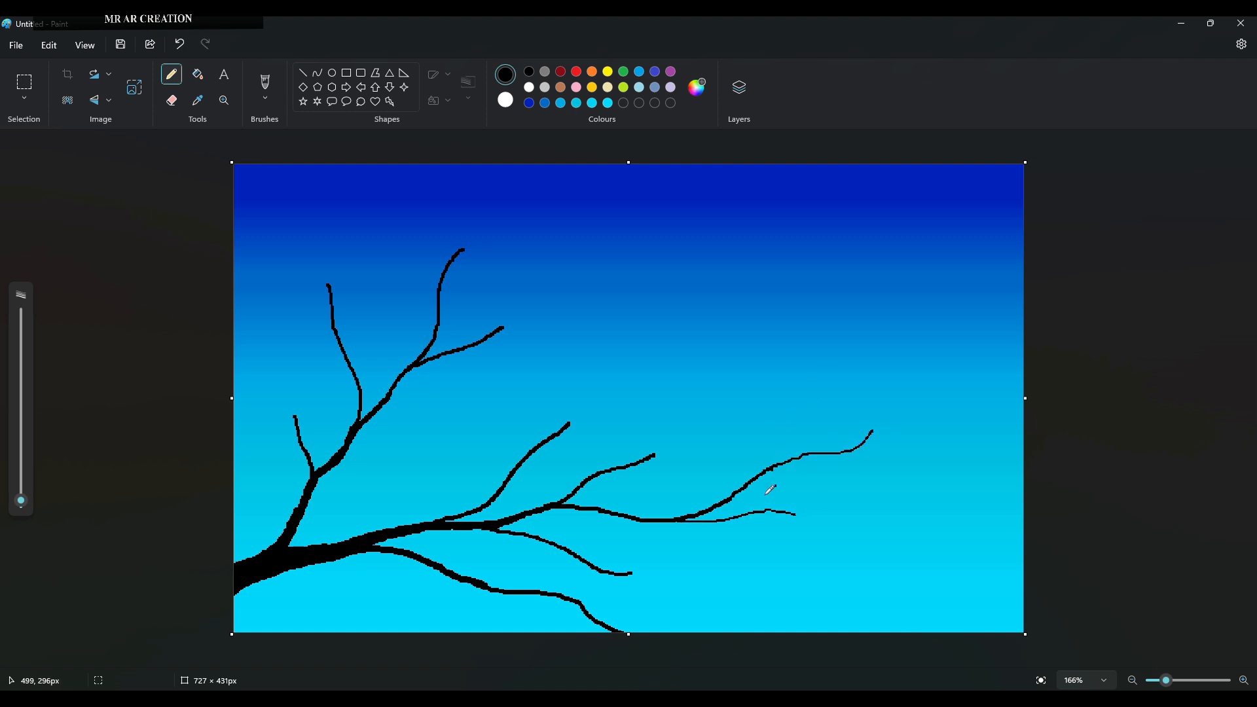
Add fine forked twigs along and beyond the tip of the drooping side branch
{"action": "left_click_drag", "start_coordinate": [579, 551], "coordinate": [648, 546]}
{"action": "key", "text": "ctrl+z"}
{"action": "left_click_drag", "start_coordinate": [682, 538], "coordinate": [538, 537]}
{"action": "mouse_move", "coordinate": [610, 575]}
{"action": "left_mouse_down"}
{"action": "mouse_move", "coordinate": [688, 600]}
{"action": "mouse_move", "coordinate": [764, 562]}
{"action": "left_mouse_up"}
{"action": "mouse_move", "coordinate": [706, 561]}
{"action": "left_mouse_down"}
{"action": "mouse_move", "coordinate": [752, 545]}
{"action": "mouse_move", "coordinate": [689, 561]}
{"action": "mouse_move", "coordinate": [815, 576]}
{"action": "left_mouse_up"}
{"action": "key", "text": "ctrl+z"}
{"action": "left_click_drag", "start_coordinate": [663, 596], "coordinate": [701, 644]}
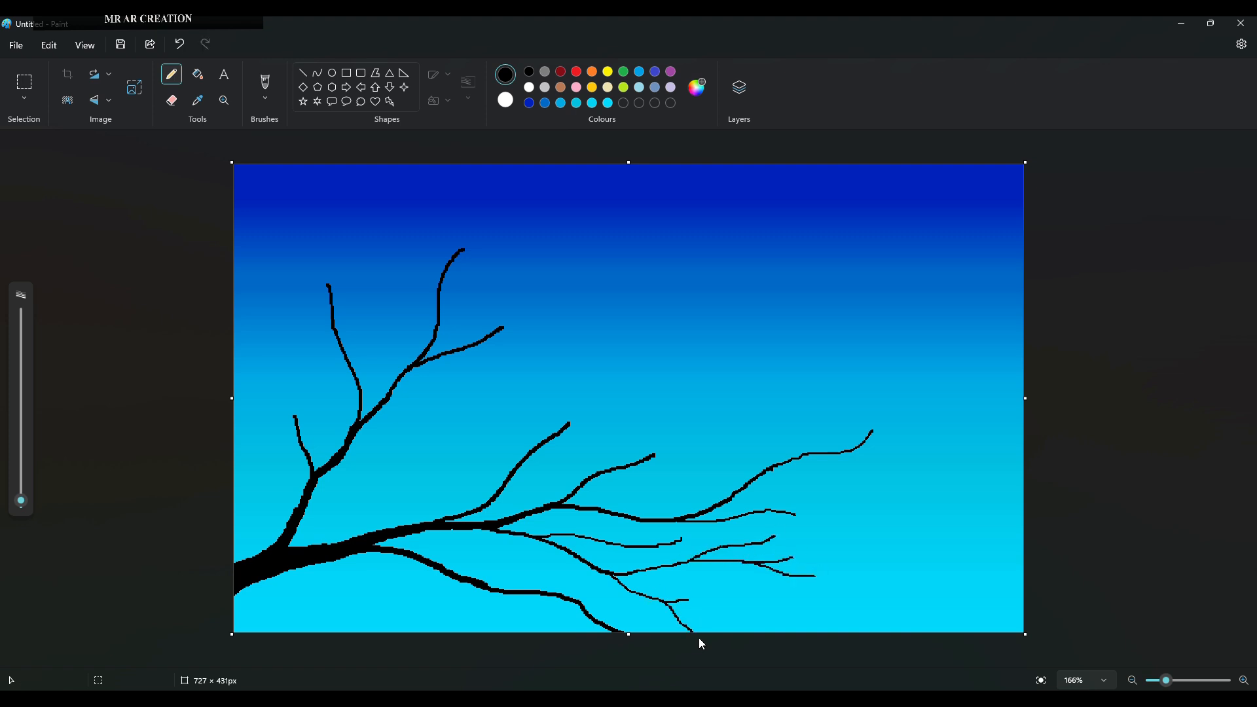
Add several short fine twigs along the lowest side branch
{"action": "left_click_drag", "start_coordinate": [501, 593], "coordinate": [547, 621]}
{"action": "key", "text": "ctrl+z"}
{"action": "left_click_drag", "start_coordinate": [461, 575], "coordinate": [476, 618]}
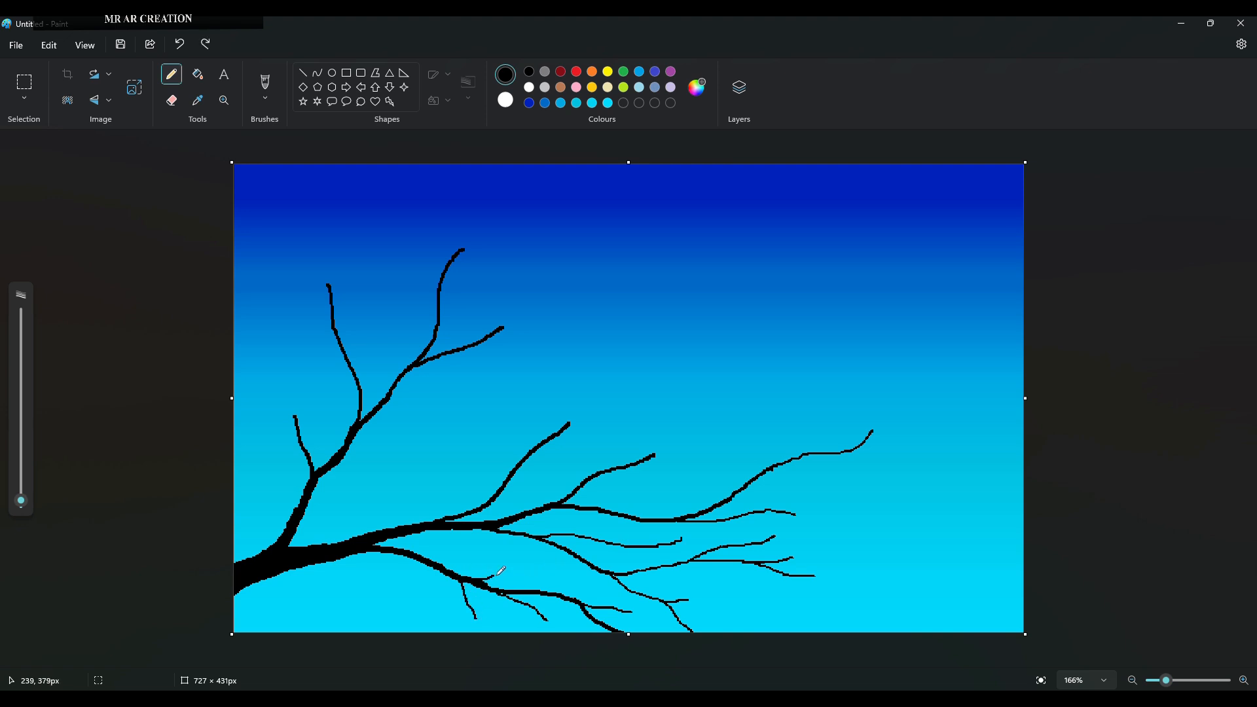
{"action": "key", "text": "ctrl+z"}
Add two fine twigs reaching right from the lower part of the upper branch
{"action": "mouse_move", "coordinate": [337, 465]}
{"action": "left_mouse_down"}
{"action": "mouse_move", "coordinate": [452, 437]}
{"action": "mouse_move", "coordinate": [461, 406]}
{"action": "left_mouse_up"}
{"action": "left_click_drag", "start_coordinate": [431, 441], "coordinate": [462, 440]}
{"action": "key", "text": "ctrl+z"}
{"action": "mouse_move", "coordinate": [504, 396]}
{"action": "left_mouse_down"}
{"action": "mouse_move", "coordinate": [444, 439]}
{"action": "mouse_move", "coordinate": [481, 432]}
{"action": "mouse_move", "coordinate": [343, 458]}
{"action": "left_mouse_up"}
{"action": "key", "text": "ctrl+z"}
{"action": "key", "text": "ctrl+z"}
{"action": "key", "text": "ctrl+z"}
{"action": "key", "text": "ctrl+z"}
{"action": "key", "text": "ctrl+z"}
{"action": "mouse_move", "coordinate": [461, 396]}
{"action": "left_mouse_down"}
{"action": "mouse_move", "coordinate": [340, 459]}
{"action": "mouse_move", "coordinate": [419, 444]}
{"action": "left_mouse_up"}
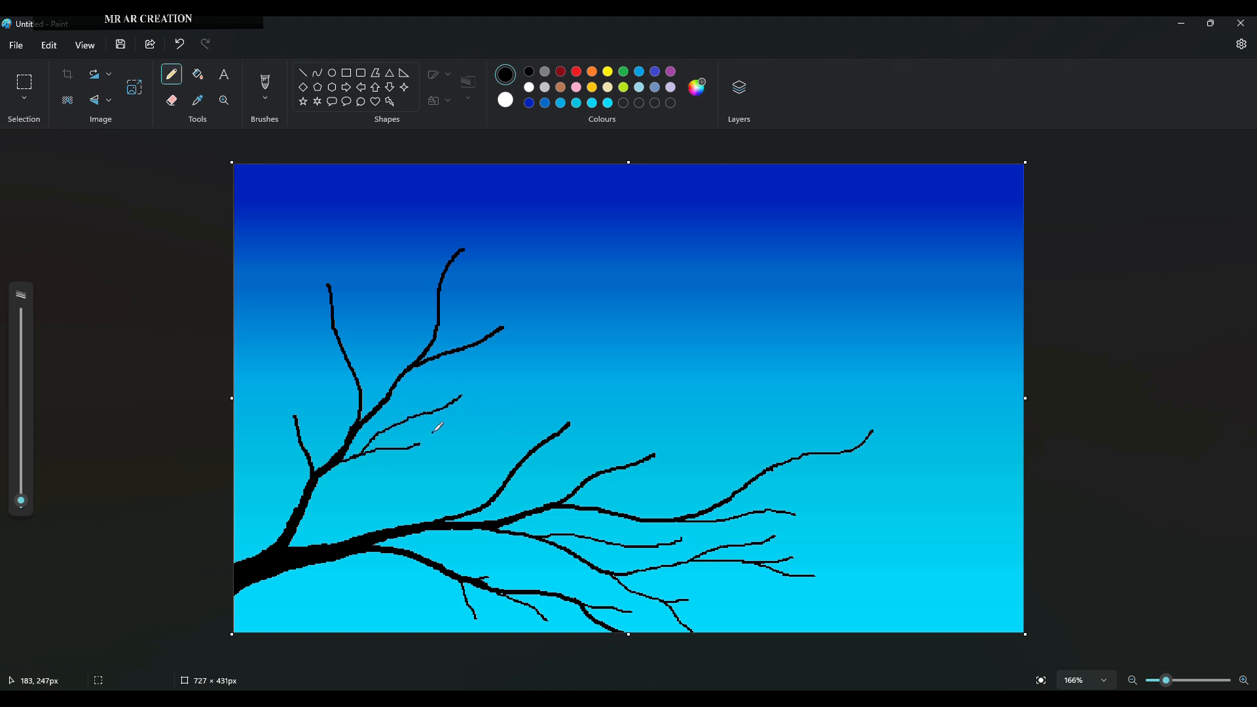
Add fine twigs fanning out from the tip of the upper branch's long left twig
{"action": "mouse_move", "coordinate": [302, 267]}
{"action": "left_mouse_down"}
{"action": "mouse_move", "coordinate": [337, 342]}
{"action": "mouse_move", "coordinate": [333, 293]}
{"action": "left_mouse_up"}
{"action": "key", "text": "ctrl+z"}
{"action": "key", "text": "ctrl+z"}
{"action": "key", "text": "ctrl+z"}
{"action": "left_click_drag", "start_coordinate": [306, 215], "coordinate": [332, 288]}
{"action": "key", "text": "ctrl+z"}
{"action": "key", "text": "ctrl+z"}
{"action": "left_click_drag", "start_coordinate": [307, 237], "coordinate": [330, 287]}
{"action": "left_click_drag", "start_coordinate": [284, 235], "coordinate": [327, 275]}
{"action": "key", "text": "ctrl+z"}
{"action": "left_click_drag", "start_coordinate": [264, 237], "coordinate": [292, 259]}
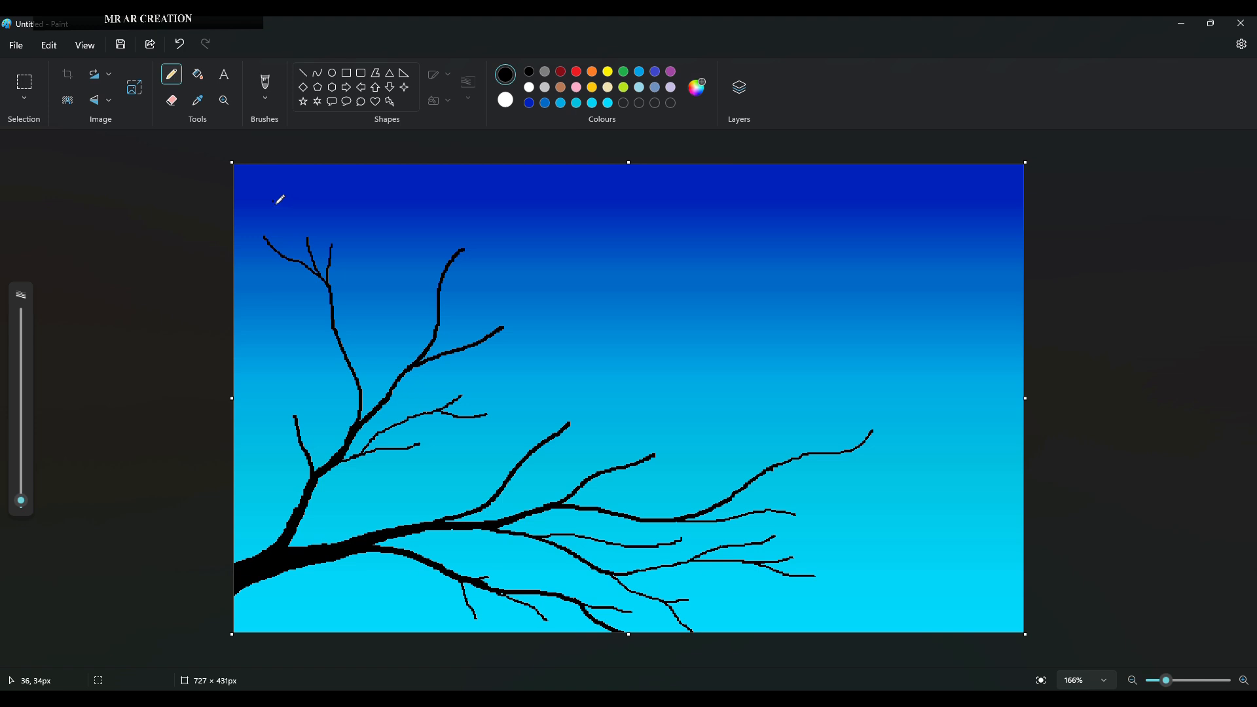
Extend the top-left twig upward and add a fine twig on each side of the long left twig's middle
{"action": "left_click_drag", "start_coordinate": [273, 200], "coordinate": [317, 246]}
{"action": "key", "text": "ctrl+z"}
{"action": "left_click_drag", "start_coordinate": [266, 283], "coordinate": [338, 334]}
{"action": "key", "text": "ctrl+z"}
{"action": "mouse_move", "coordinate": [287, 292]}
{"action": "left_mouse_down"}
{"action": "mouse_move", "coordinate": [342, 350]}
{"action": "mouse_move", "coordinate": [363, 338]}
{"action": "left_mouse_up"}
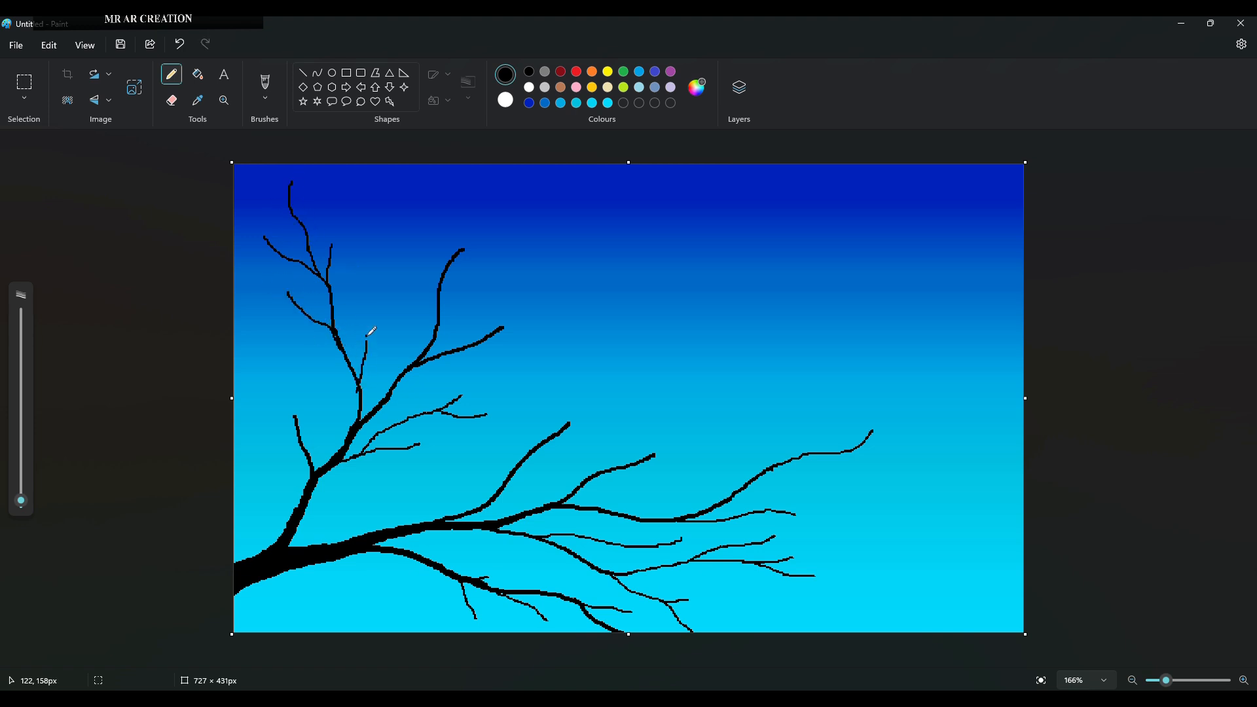
Draw a fine forked twig rising from the base of the upper branch's left offshoot
{"action": "key", "text": "ctrl+z"}
{"action": "mouse_move", "coordinate": [360, 388]}
{"action": "left_mouse_down"}
{"action": "mouse_move", "coordinate": [394, 304]}
{"action": "mouse_move", "coordinate": [370, 333]}
{"action": "left_mouse_up"}
{"action": "key", "text": "ctrl+z"}
{"action": "left_click_drag", "start_coordinate": [360, 280], "coordinate": [369, 345]}
Extend the short leftmost branch with fine twigs reaching up and to the left
{"action": "mouse_move", "coordinate": [255, 354]}
{"action": "left_mouse_down"}
{"action": "mouse_move", "coordinate": [293, 418]}
{"action": "mouse_move", "coordinate": [290, 354]}
{"action": "mouse_move", "coordinate": [296, 425]}
{"action": "left_mouse_up"}
{"action": "key", "text": "ctrl+z"}
{"action": "left_click_drag", "start_coordinate": [257, 404], "coordinate": [292, 434]}
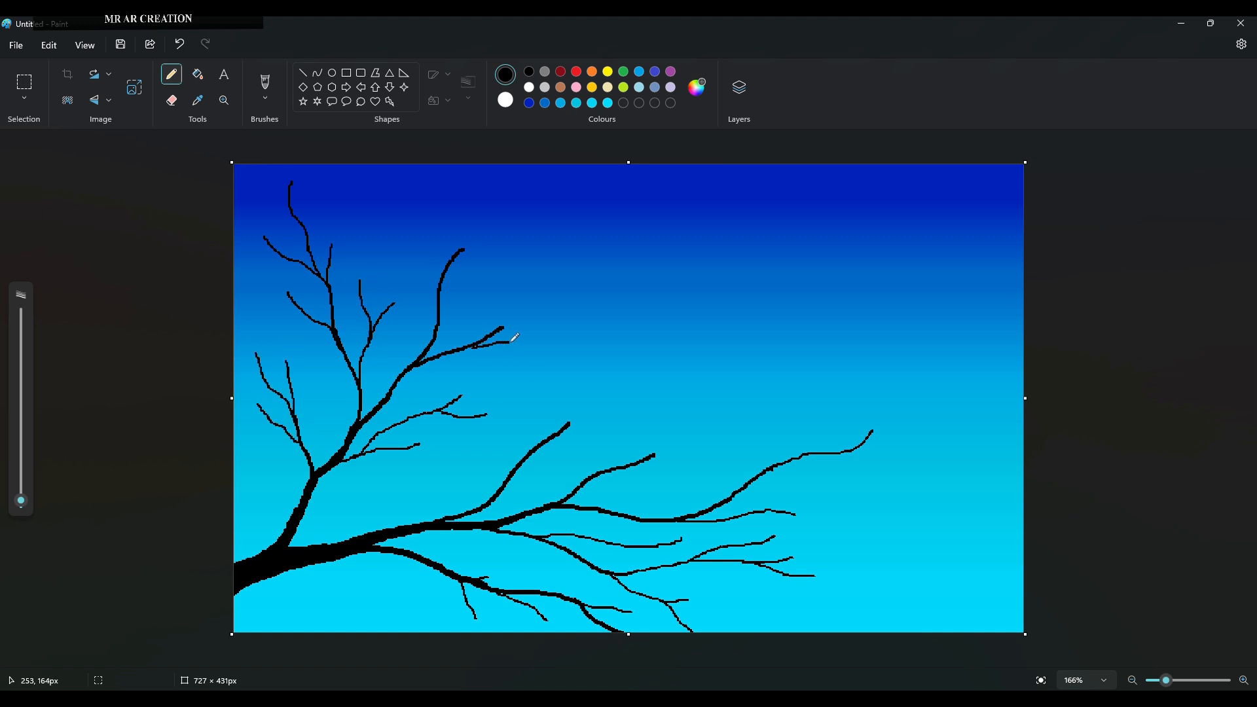
Extend the tip of the upper branch's right fork with a long fine twig curving up to the right
{"action": "key", "text": "ctrl+z"}
{"action": "left_click_drag", "start_coordinate": [475, 346], "coordinate": [562, 339]}
{"action": "left_click_drag", "start_coordinate": [503, 327], "coordinate": [528, 310]}
{"action": "key", "text": "ctrl+z"}
{"action": "key", "text": "ctrl+z"}
{"action": "mouse_move", "coordinate": [586, 278]}
{"action": "left_mouse_down"}
{"action": "mouse_move", "coordinate": [496, 333]}
{"action": "mouse_move", "coordinate": [600, 268]}
{"action": "left_mouse_up"}
{"action": "key", "text": "ctrl+z"}
{"action": "key", "text": "ctrl+z"}
{"action": "key", "text": "ctrl+z"}
{"action": "left_click_drag", "start_coordinate": [500, 327], "coordinate": [636, 259]}
{"action": "key", "text": "ctrl+z"}
{"action": "key", "text": "ctrl+y"}
Add a fine twig rising from the right fork's tip and a short one just below it
{"action": "left_click_drag", "start_coordinate": [508, 319], "coordinate": [527, 262]}
{"action": "key", "text": "ctrl+z"}
{"action": "mouse_move", "coordinate": [526, 263]}
{"action": "left_mouse_down"}
{"action": "mouse_move", "coordinate": [501, 327]}
{"action": "mouse_move", "coordinate": [537, 333]}
{"action": "left_mouse_up"}
{"action": "key", "text": "ctrl+z"}
{"action": "left_click_drag", "start_coordinate": [558, 319], "coordinate": [573, 309]}
Add a fine twig left of the upper branch's upright fork and two twigs fanning out from its tip
{"action": "left_click_drag", "start_coordinate": [416, 279], "coordinate": [437, 319]}
{"action": "key", "text": "ctrl+z"}
{"action": "left_click_drag", "start_coordinate": [408, 241], "coordinate": [437, 320]}
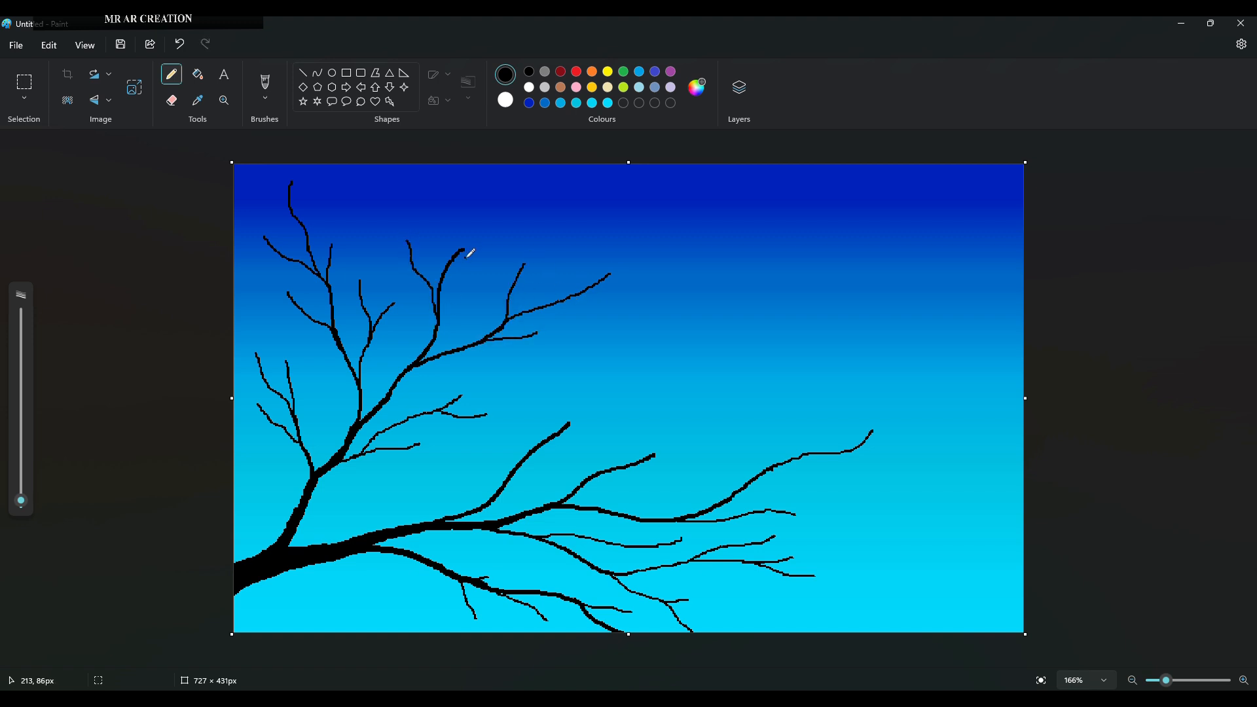
{"action": "mouse_move", "coordinate": [461, 251]}
{"action": "left_mouse_down"}
{"action": "mouse_move", "coordinate": [532, 209]}
{"action": "mouse_move", "coordinate": [457, 252]}
{"action": "left_mouse_up"}
{"action": "left_click_drag", "start_coordinate": [454, 366], "coordinate": [435, 375]}
Add fine twigs to the long far-right branch and extend the branch above it with a long tip and side twigs
{"action": "mouse_move", "coordinate": [750, 484]}
{"action": "left_mouse_down"}
{"action": "mouse_move", "coordinate": [810, 414]}
{"action": "mouse_move", "coordinate": [743, 484]}
{"action": "left_mouse_up"}
{"action": "key", "text": "ctrl+z"}
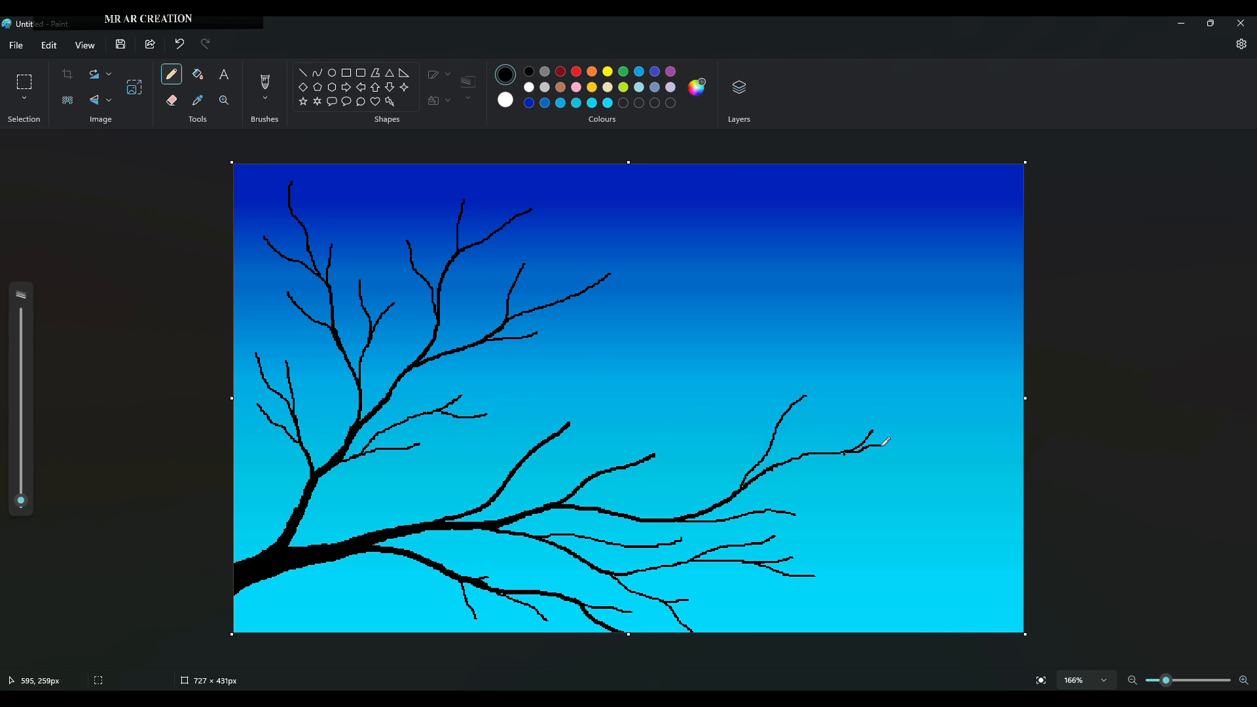
{"action": "mouse_move", "coordinate": [631, 466]}
{"action": "left_mouse_down"}
{"action": "mouse_move", "coordinate": [674, 469]}
{"action": "mouse_move", "coordinate": [705, 432]}
{"action": "mouse_move", "coordinate": [648, 457]}
{"action": "left_mouse_up"}
{"action": "key", "text": "ctrl+z"}
{"action": "key", "text": "ctrl+z"}
{"action": "left_click_drag", "start_coordinate": [730, 394], "coordinate": [655, 455]}
{"action": "left_click_drag", "start_coordinate": [685, 435], "coordinate": [687, 438]}
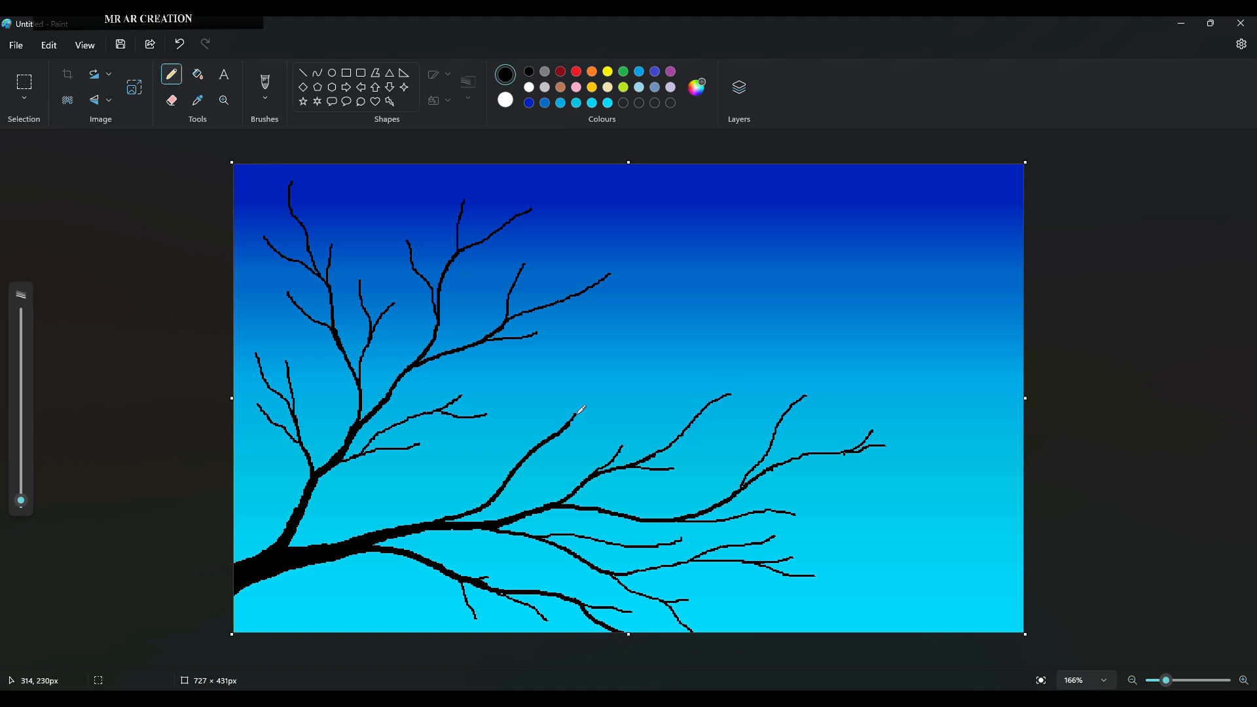
{"action": "key", "text": "ctrl+z"}
{"action": "mouse_move", "coordinate": [578, 413]}
{"action": "left_mouse_down"}
{"action": "mouse_move", "coordinate": [635, 361]}
{"action": "mouse_move", "coordinate": [570, 421]}
{"action": "left_mouse_up"}
{"action": "key", "text": "ctrl+z"}
{"action": "mouse_move", "coordinate": [649, 323]}
{"action": "left_mouse_down"}
{"action": "mouse_move", "coordinate": [557, 431]}
{"action": "mouse_move", "coordinate": [671, 368]}
{"action": "mouse_move", "coordinate": [622, 356]}
{"action": "mouse_move", "coordinate": [568, 422]}
{"action": "left_mouse_up"}
{"action": "key", "text": "ctrl+z"}
{"action": "key", "text": "ctrl+z"}
{"action": "key", "text": "ctrl+z"}
{"action": "mouse_move", "coordinate": [580, 413]}
{"action": "left_mouse_down"}
{"action": "mouse_move", "coordinate": [570, 423]}
{"action": "mouse_move", "coordinate": [613, 342]}
{"action": "left_mouse_up"}
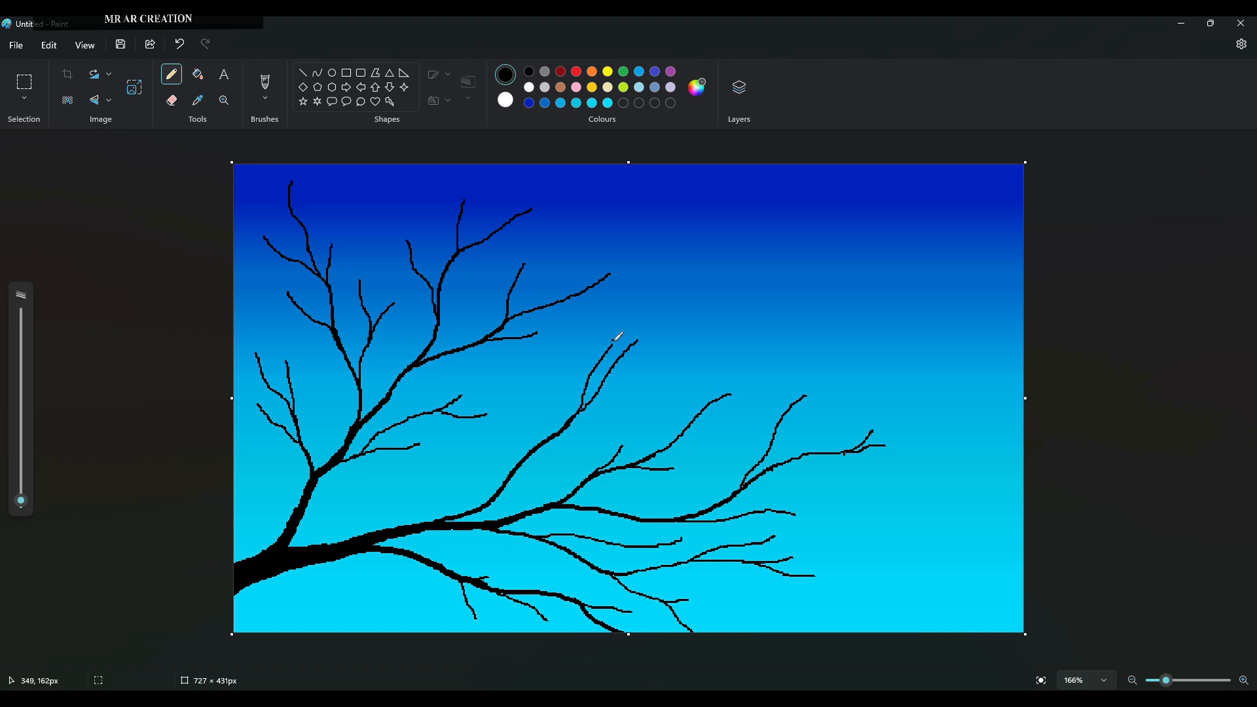
{"action": "key", "text": "ctrl+z"}
{"action": "key", "text": "ctrl+z"}
{"action": "key", "text": "ctrl+z"}
{"action": "key", "text": "ctrl+z"}
Extend the middle rising branch with a long curved tip and add short fine twigs along both sides
{"action": "left_click_drag", "start_coordinate": [569, 422], "coordinate": [655, 341]}
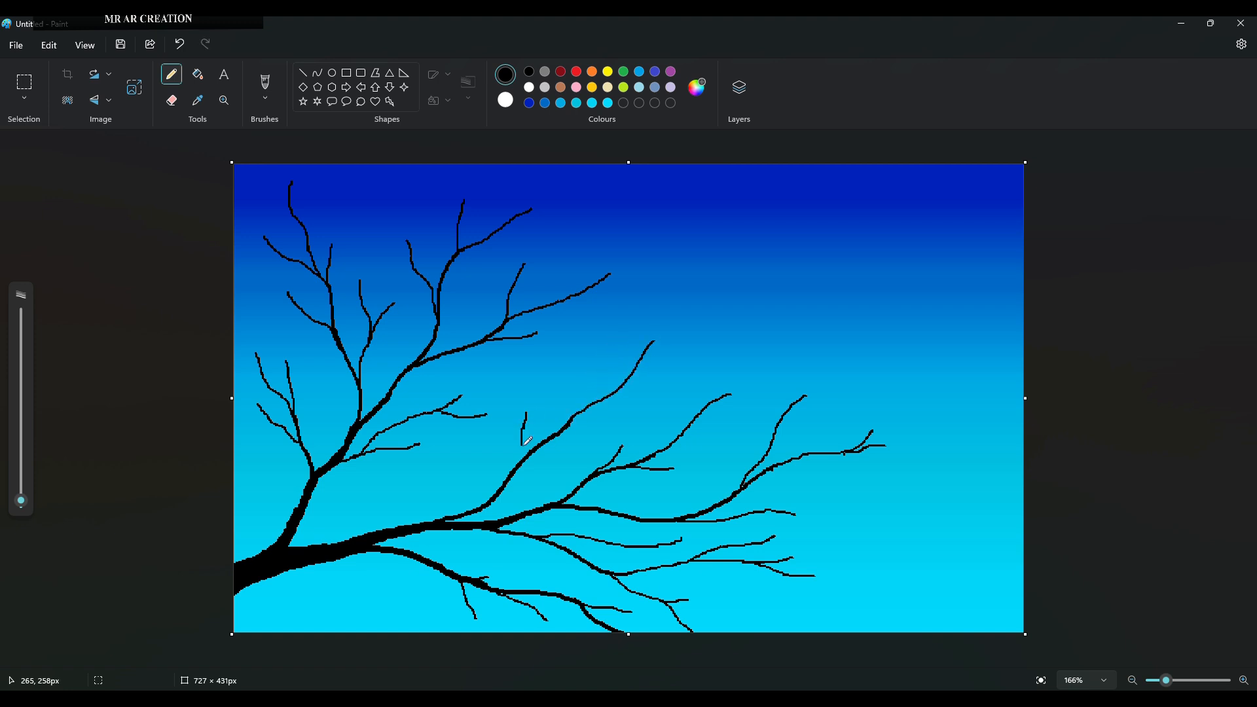
{"action": "left_click_drag", "start_coordinate": [585, 424], "coordinate": [628, 406]}
{"action": "left_click_drag", "start_coordinate": [572, 370], "coordinate": [576, 420]}
Set the pencil to its thinnest size and add hairline twigs to the tips of the topmost branches
{"action": "left_click_drag", "start_coordinate": [21, 500], "coordinate": [21, 506]}
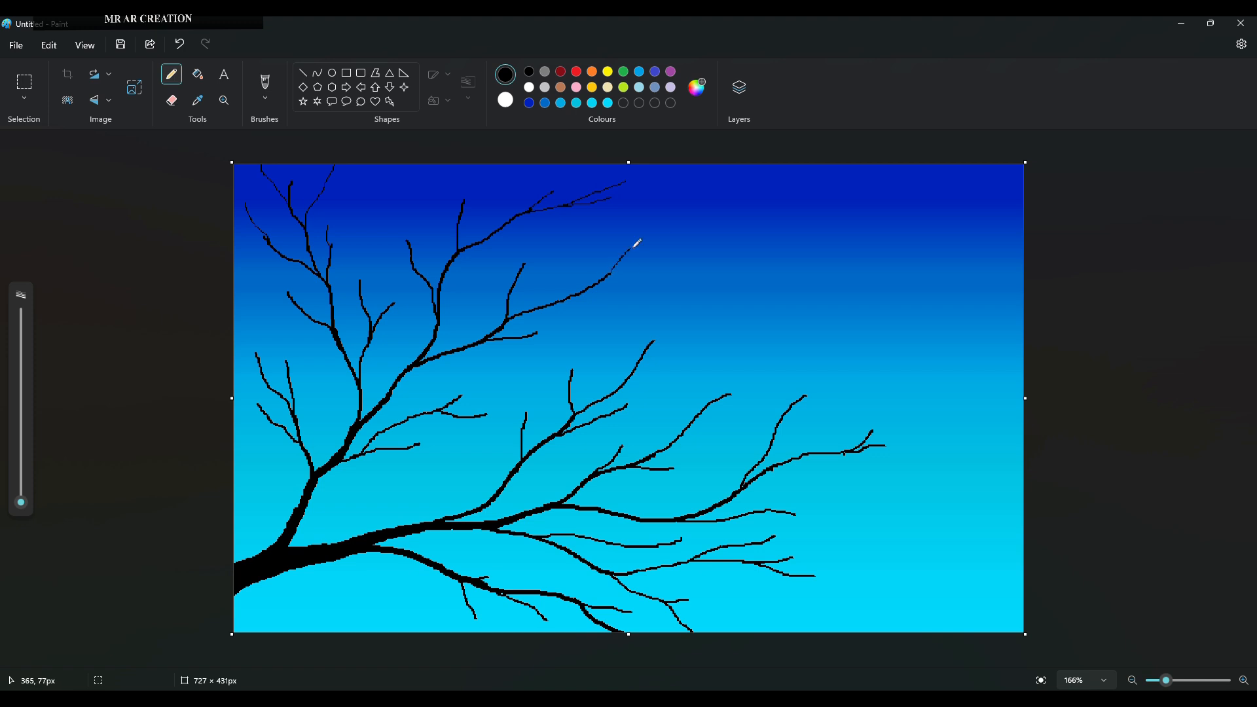
{"action": "key", "text": "ctrl+z"}
{"action": "left_click_drag", "start_coordinate": [628, 250], "coordinate": [656, 216]}
{"action": "key", "text": "ctrl+z"}
Add hairline twigs at the tip of the long far-right branch and along the twig below it
{"action": "mouse_move", "coordinate": [888, 446]}
{"action": "left_mouse_down"}
{"action": "mouse_move", "coordinate": [964, 434]}
{"action": "mouse_move", "coordinate": [915, 464]}
{"action": "left_mouse_up"}
{"action": "key", "text": "ctrl+z"}
{"action": "mouse_move", "coordinate": [812, 496]}
{"action": "left_mouse_down"}
{"action": "mouse_move", "coordinate": [828, 503]}
{"action": "mouse_move", "coordinate": [772, 509]}
{"action": "left_mouse_up"}
{"action": "key", "text": "ctrl+z"}
{"action": "left_click_drag", "start_coordinate": [879, 499], "coordinate": [822, 495]}
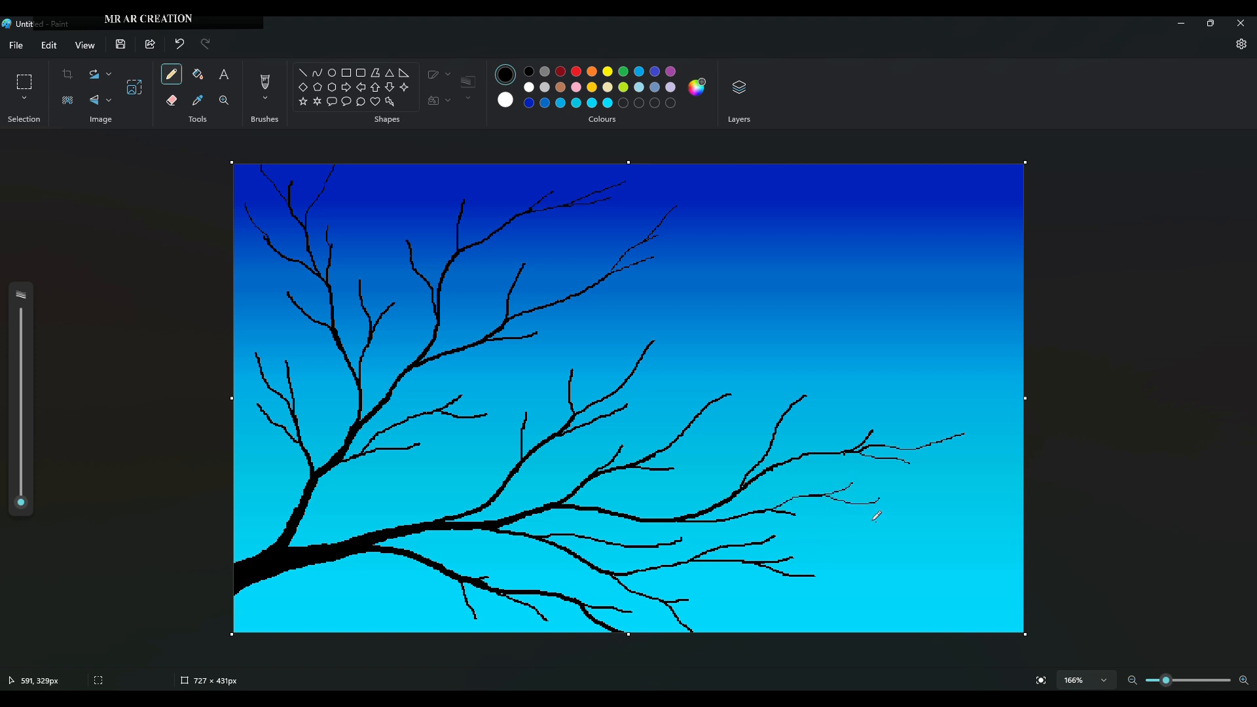
{"action": "left_click_drag", "start_coordinate": [916, 513], "coordinate": [880, 501]}
Add hairline twigs to the ends of the lower-right branches, the lowest side branch and the short twig above the main limb
{"action": "mouse_move", "coordinate": [803, 575]}
{"action": "left_mouse_down"}
{"action": "mouse_move", "coordinate": [864, 572]}
{"action": "mouse_move", "coordinate": [873, 593]}
{"action": "mouse_move", "coordinate": [829, 570]}
{"action": "left_mouse_up"}
{"action": "key", "text": "ctrl+z"}
{"action": "key", "text": "ctrl+z"}
{"action": "key", "text": "ctrl+z"}
{"action": "left_click_drag", "start_coordinate": [401, 450], "coordinate": [441, 455]}
{"action": "key", "text": "ctrl+z"}
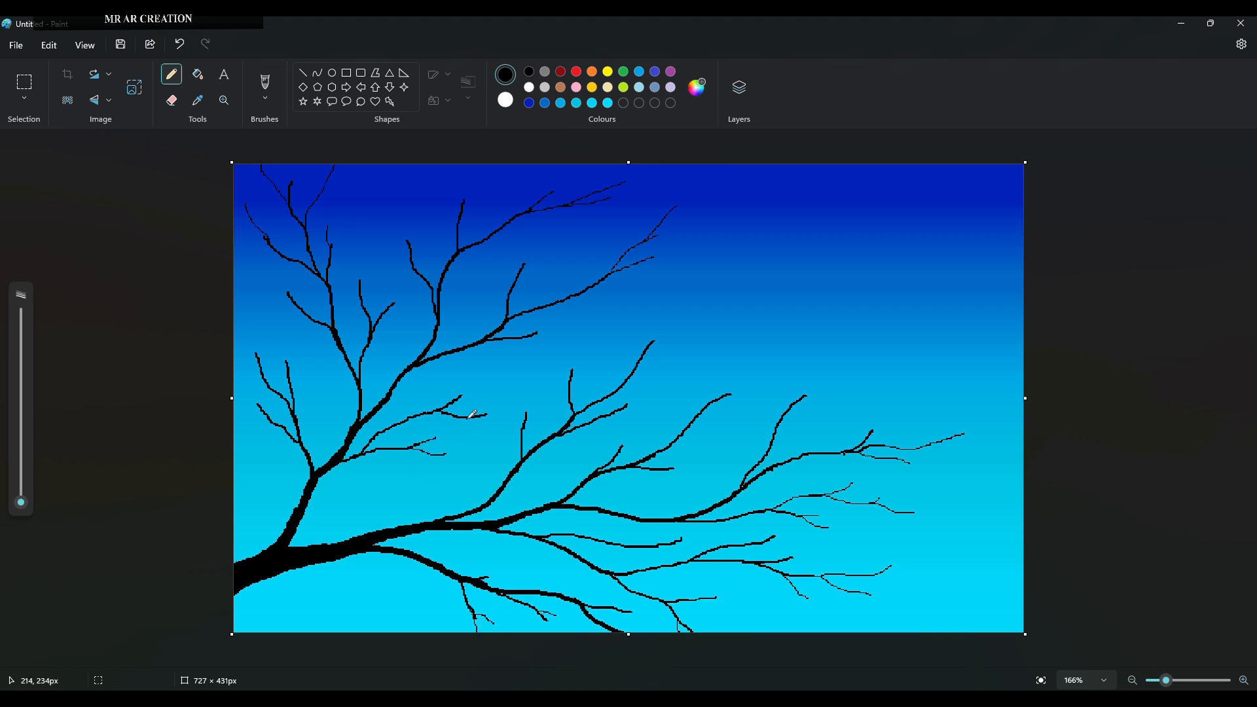
Add hairline twigs to both ends of the small forked twig right of the upper branch's base
{"action": "key", "text": "ctrl+z"}
{"action": "mouse_move", "coordinate": [452, 403]}
{"action": "left_mouse_down"}
{"action": "mouse_move", "coordinate": [494, 395]}
{"action": "mouse_move", "coordinate": [490, 374]}
{"action": "mouse_move", "coordinate": [459, 381]}
{"action": "left_mouse_up"}
{"action": "key", "text": "ctrl+z"}
Add hairline twigs to the ends of the middle rising branches and the upright twig on the far-right branch
{"action": "mouse_move", "coordinate": [649, 350]}
{"action": "left_mouse_down"}
{"action": "mouse_move", "coordinate": [717, 328]}
{"action": "mouse_move", "coordinate": [699, 304]}
{"action": "mouse_move", "coordinate": [643, 350]}
{"action": "mouse_move", "coordinate": [710, 321]}
{"action": "mouse_move", "coordinate": [727, 327]}
{"action": "mouse_move", "coordinate": [672, 313]}
{"action": "mouse_move", "coordinate": [719, 318]}
{"action": "mouse_move", "coordinate": [631, 377]}
{"action": "mouse_move", "coordinate": [659, 401]}
{"action": "mouse_move", "coordinate": [749, 383]}
{"action": "mouse_move", "coordinate": [709, 401]}
{"action": "mouse_move", "coordinate": [746, 396]}
{"action": "mouse_move", "coordinate": [786, 419]}
{"action": "left_mouse_up"}
{"action": "key", "text": "ctrl+z"}
{"action": "key", "text": "ctrl+z"}
{"action": "key", "text": "ctrl+z"}
{"action": "key", "text": "ctrl+z"}
{"action": "key", "text": "ctrl+z"}
{"action": "key", "text": "ctrl+z"}
{"action": "key", "text": "ctrl+z"}
{"action": "key", "text": "ctrl+z"}
{"action": "left_click_drag", "start_coordinate": [785, 409], "coordinate": [814, 401]}
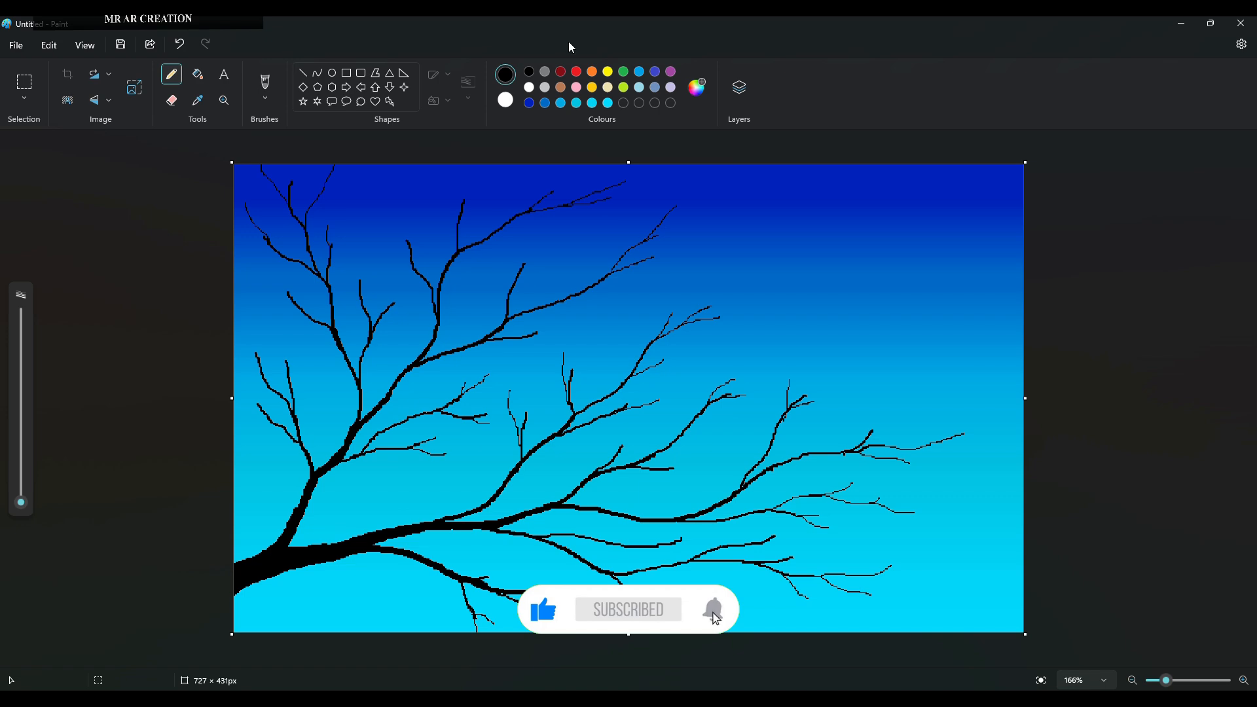
Draw a black bird silhouette with a head, filled body and tail line perched on the main branch
{"action": "left_click_drag", "start_coordinate": [21, 502], "coordinate": [21, 492]}
{"action": "scroll", "coordinate": [329, 506], "scroll_direction": "up", "scroll_amount": 3}
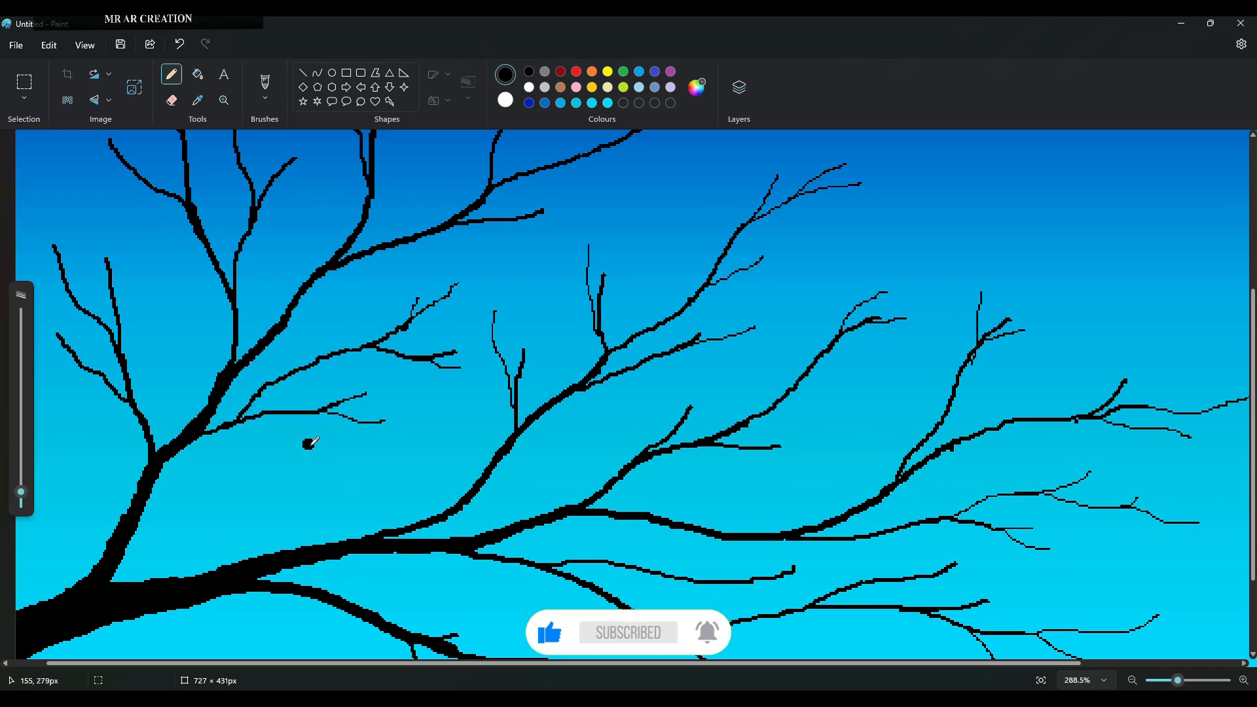
{"action": "mouse_move", "coordinate": [303, 437]}
{"action": "left_mouse_down"}
{"action": "mouse_move", "coordinate": [334, 501]}
{"action": "mouse_move", "coordinate": [370, 535]}
{"action": "left_mouse_up"}
{"action": "left_click", "coordinate": [179, 43]}
{"action": "left_click_drag", "start_coordinate": [21, 491], "coordinate": [21, 502]}
{"action": "left_click_drag", "start_coordinate": [335, 503], "coordinate": [413, 590]}
{"action": "mouse_move", "coordinate": [305, 466]}
{"action": "left_mouse_down"}
{"action": "mouse_move", "coordinate": [359, 536]}
{"action": "mouse_move", "coordinate": [308, 517]}
{"action": "left_mouse_up"}
{"action": "mouse_move", "coordinate": [314, 459]}
{"action": "left_mouse_down"}
{"action": "mouse_move", "coordinate": [318, 515]}
{"action": "mouse_move", "coordinate": [317, 487]}
{"action": "mouse_move", "coordinate": [355, 522]}
{"action": "mouse_move", "coordinate": [308, 505]}
{"action": "left_mouse_up"}
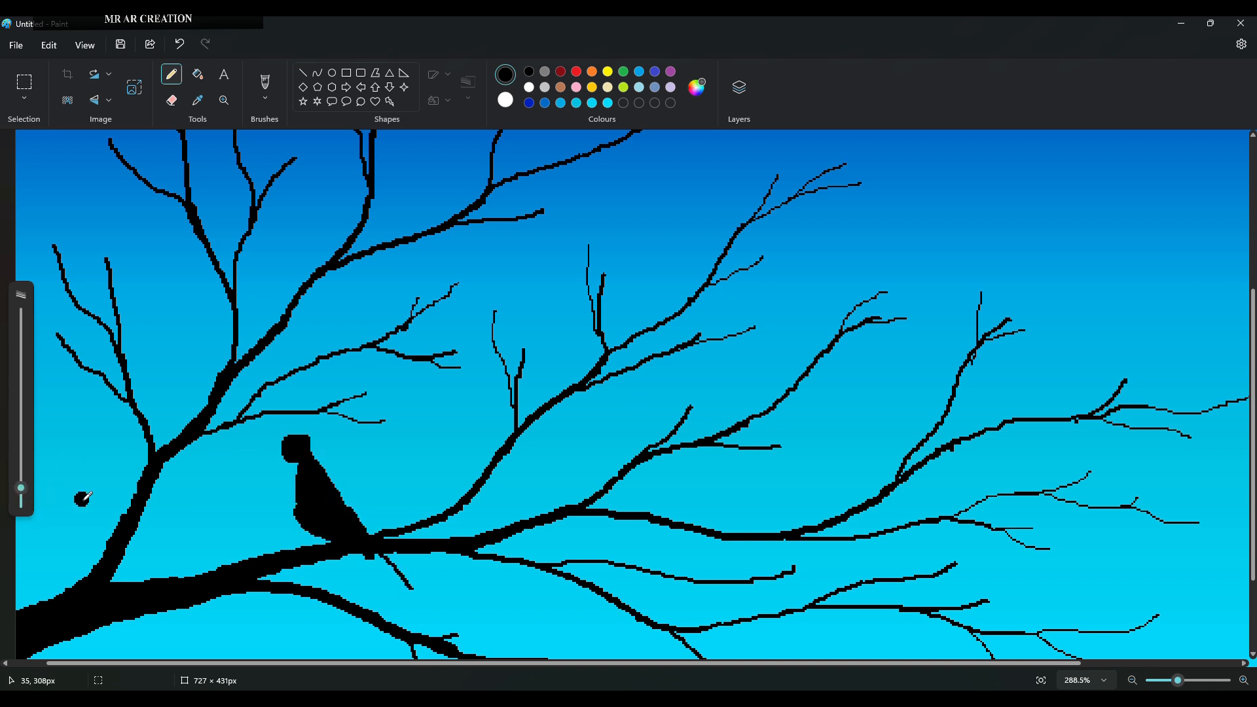
Thicken the bird's tail with fine feather strokes below the branch and smooth its breast edge
{"action": "left_click_drag", "start_coordinate": [21, 489], "coordinate": [21, 499]}
{"action": "left_click_drag", "start_coordinate": [375, 550], "coordinate": [412, 588]}
{"action": "left_click_drag", "start_coordinate": [21, 499], "coordinate": [22, 504]}
{"action": "left_click_drag", "start_coordinate": [370, 549], "coordinate": [391, 588]}
{"action": "left_click_drag", "start_coordinate": [373, 549], "coordinate": [397, 588]}
{"action": "left_click_drag", "start_coordinate": [372, 557], "coordinate": [386, 592]}
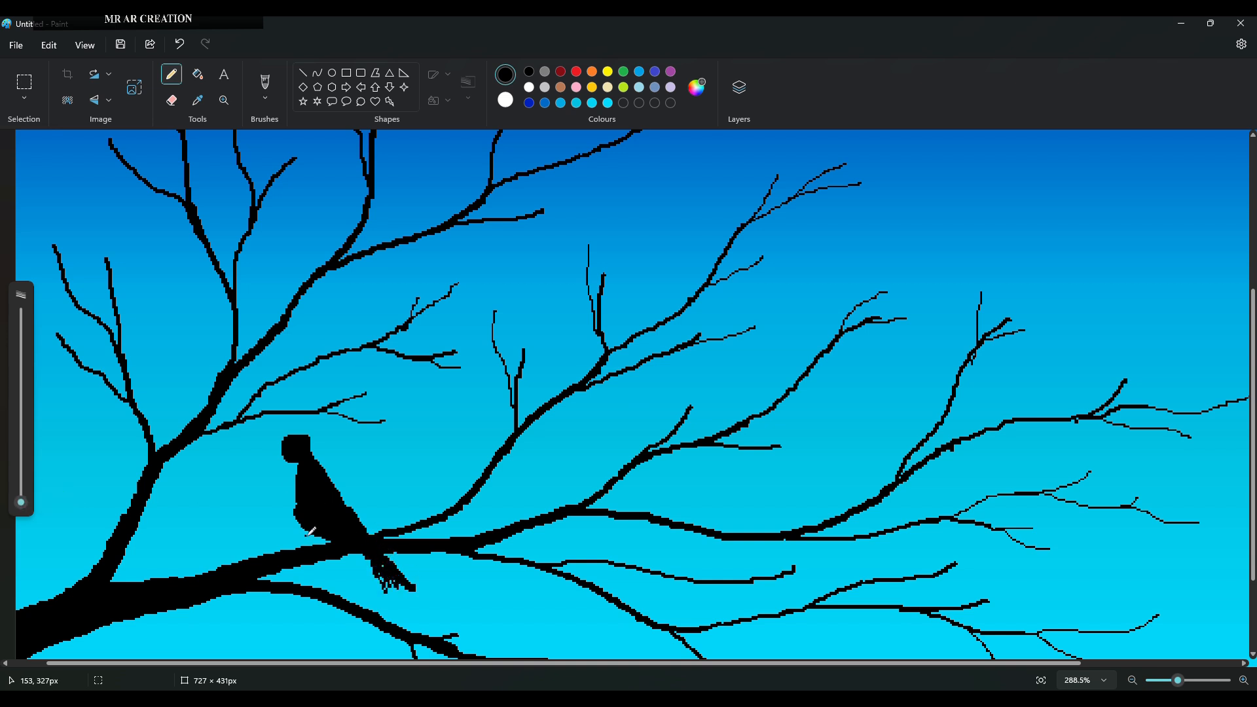
{"action": "left_click_drag", "start_coordinate": [300, 476], "coordinate": [296, 502]}
Round off the bird's head and add a beak pointing left
{"action": "left_click_drag", "start_coordinate": [21, 503], "coordinate": [21, 499]}
{"action": "scroll", "coordinate": [294, 457], "scroll_direction": "up", "scroll_amount": 4}
{"action": "mouse_move", "coordinate": [282, 402]}
{"action": "left_mouse_down"}
{"action": "mouse_move", "coordinate": [336, 404]}
{"action": "mouse_move", "coordinate": [327, 448]}
{"action": "left_mouse_up"}
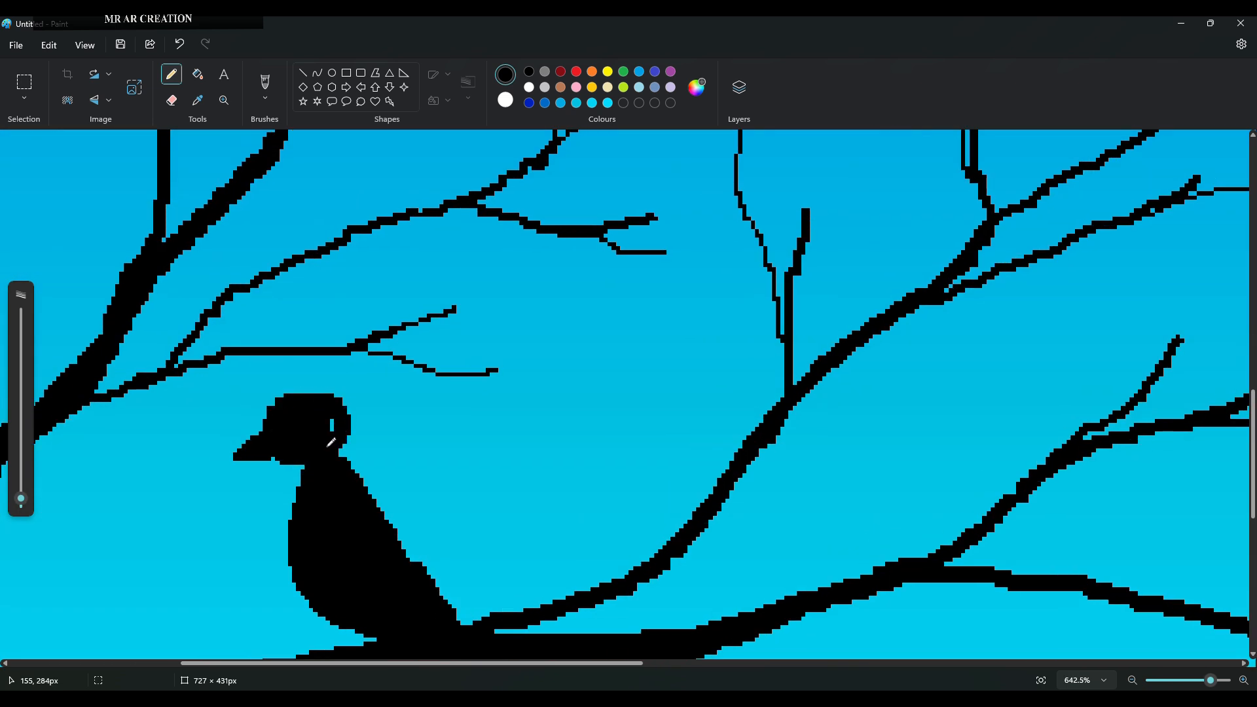
{"action": "scroll", "coordinate": [393, 511], "scroll_direction": "down", "scroll_amount": 3}
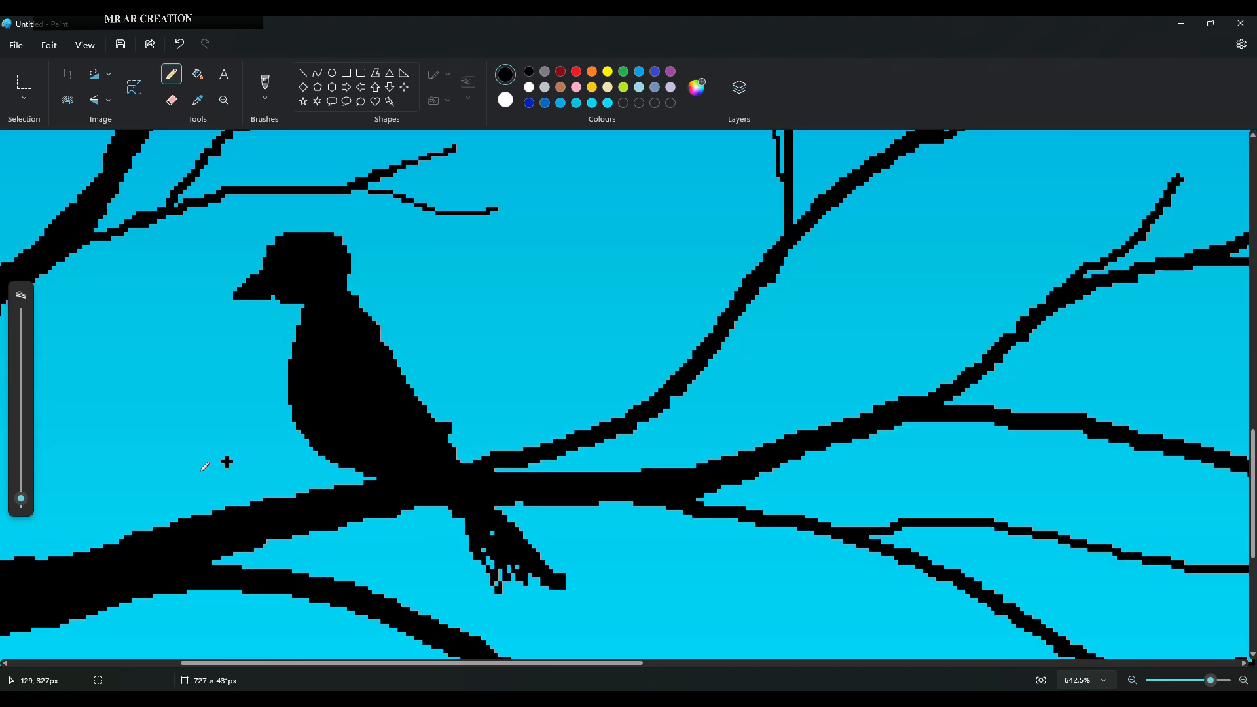
{"action": "scroll", "coordinate": [424, 413], "scroll_direction": "down", "scroll_amount": 5}
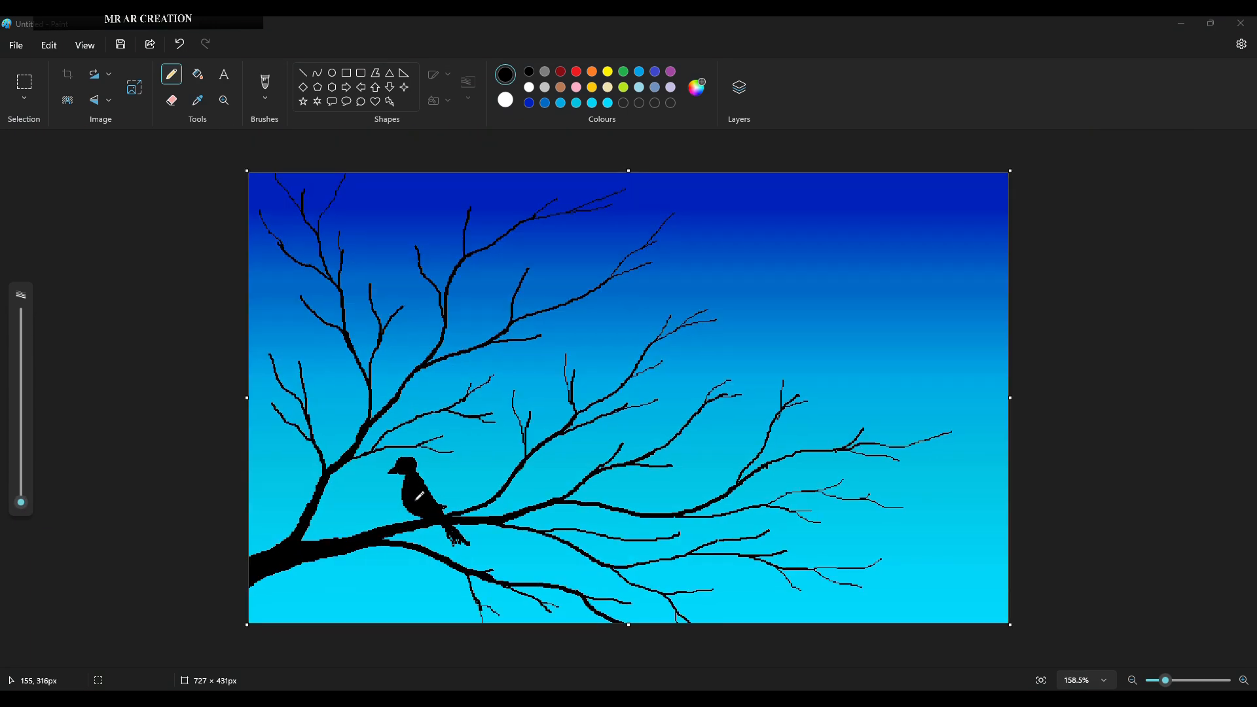
Undo all the strokes of the bird on the main branch
{"action": "scroll", "coordinate": [419, 496], "scroll_direction": "up", "scroll_amount": 5}
{"action": "left_click", "coordinate": [180, 44]}
{"action": "left_click", "coordinate": [179, 44]}
{"action": "left_click", "coordinate": [179, 44]}
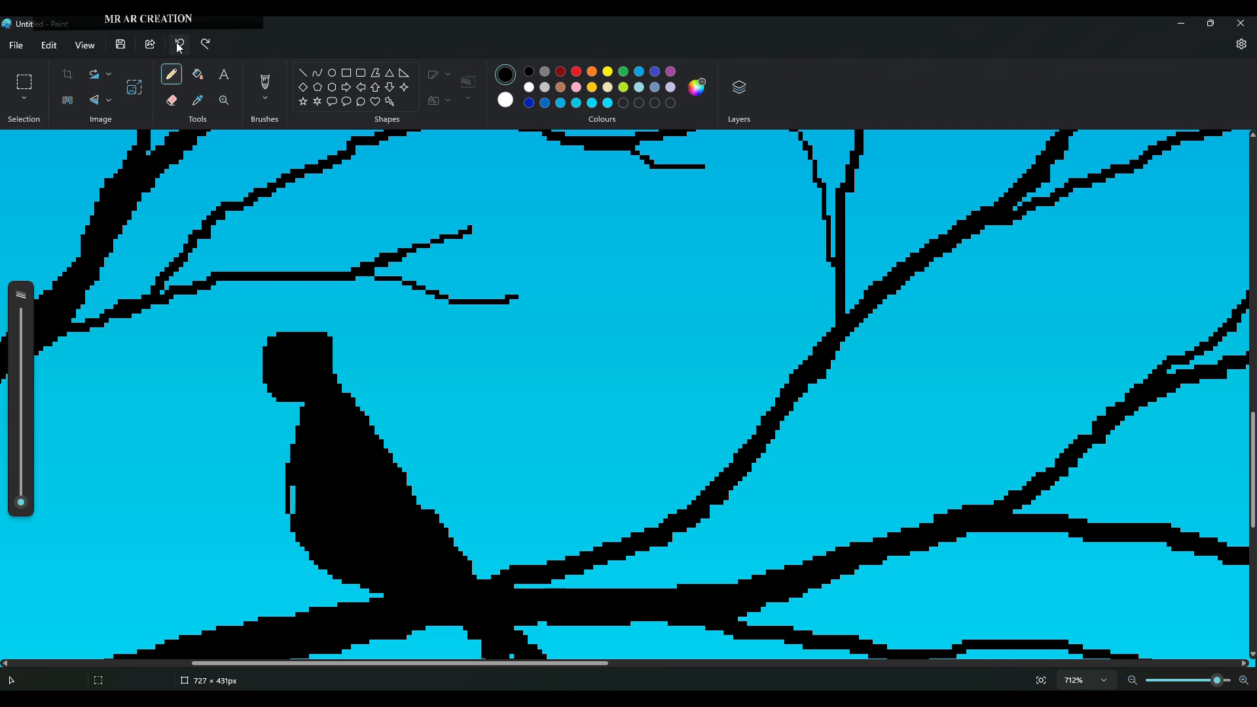
{"action": "left_click", "coordinate": [180, 43]}
{"action": "left_click", "coordinate": [179, 44]}
{"action": "left_click", "coordinate": [177, 44]}
{"action": "left_click", "coordinate": [178, 44]}
{"action": "left_click", "coordinate": [177, 44]}
{"action": "left_click", "coordinate": [177, 44]}
{"action": "left_click", "coordinate": [177, 44]}
{"action": "left_click", "coordinate": [178, 44]}
{"action": "left_click", "coordinate": [178, 44]}
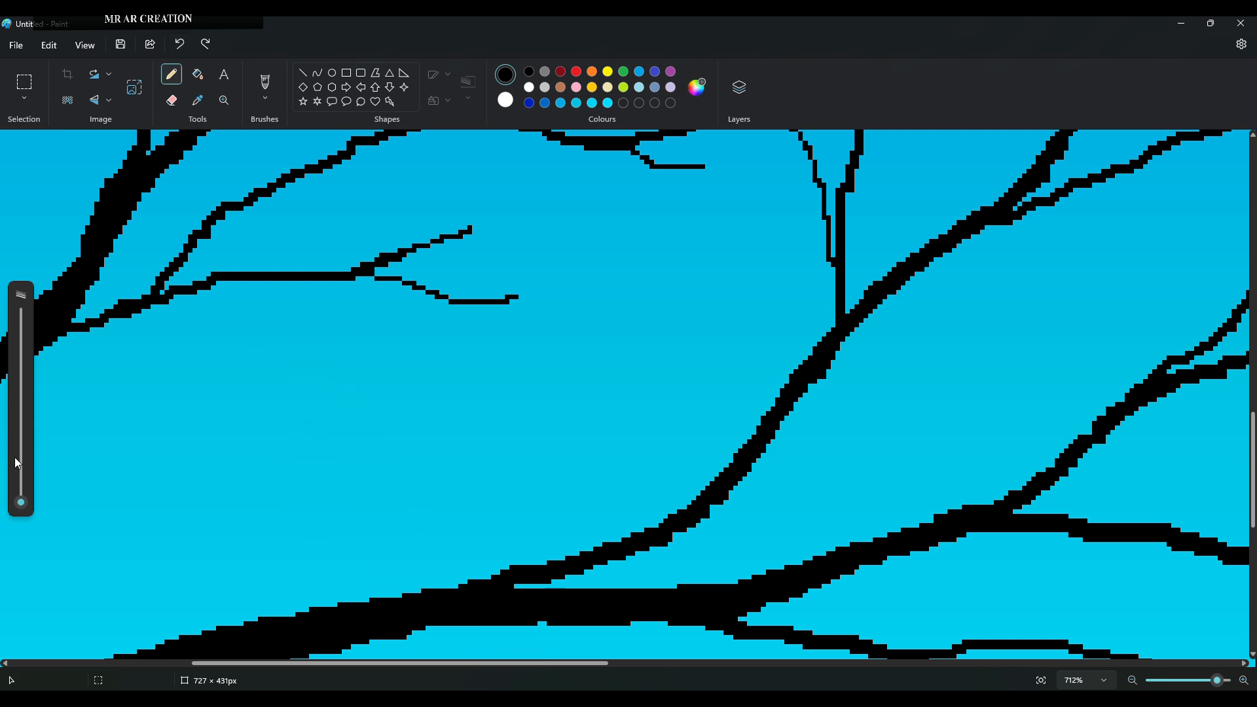
Outline a smaller bird's head and left-facing beak above the main branch, undoing the trial chest and back lines
{"action": "left_click_drag", "start_coordinate": [21, 502], "coordinate": [30, 500]}
{"action": "scroll", "coordinate": [226, 501], "scroll_direction": "down", "scroll_amount": 1}
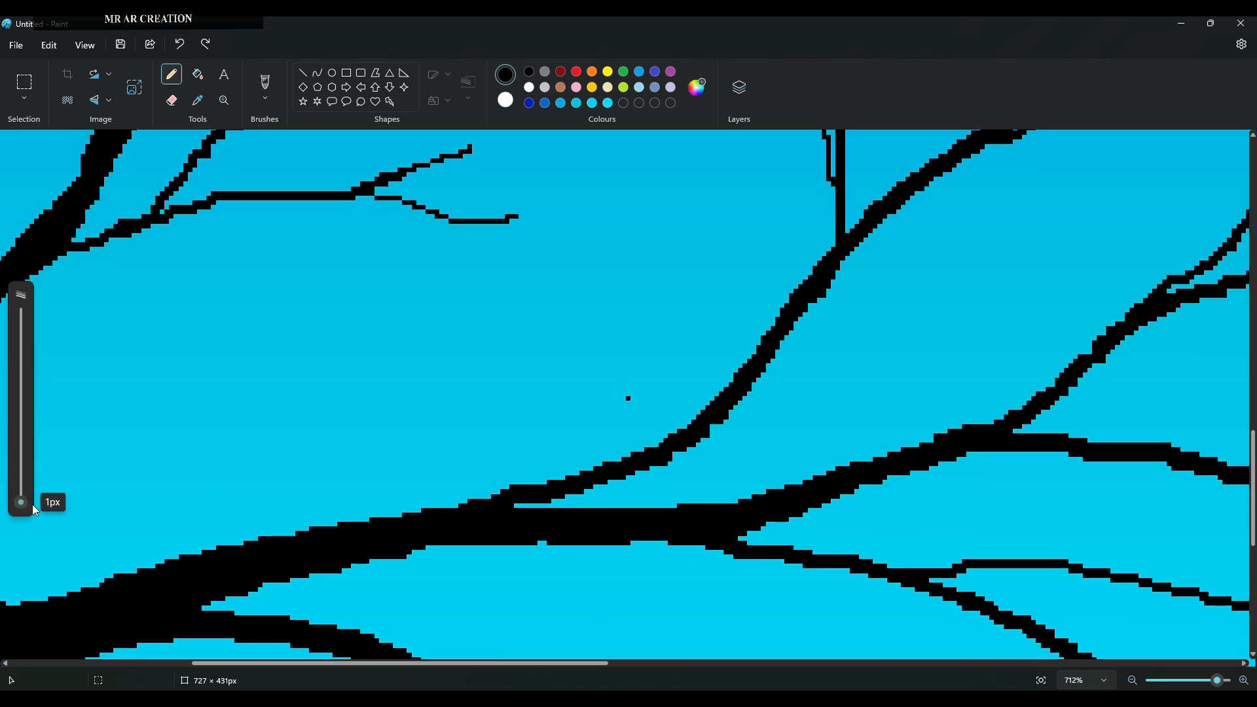
{"action": "mouse_move", "coordinate": [328, 388]}
{"action": "left_mouse_down"}
{"action": "mouse_move", "coordinate": [370, 377]}
{"action": "mouse_move", "coordinate": [460, 465]}
{"action": "left_mouse_up"}
{"action": "left_click", "coordinate": [393, 438]}
{"action": "key", "text": "ctrl+z"}
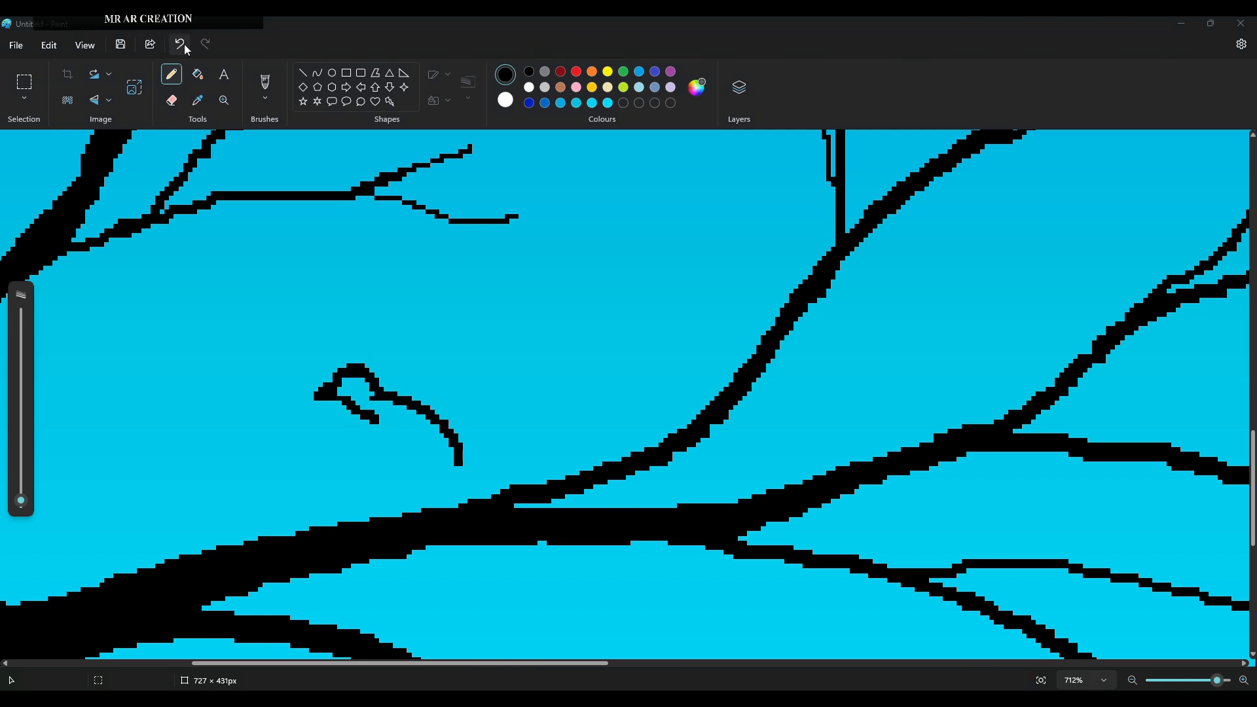
{"action": "left_click", "coordinate": [180, 44]}
{"action": "left_click", "coordinate": [179, 44]}
Draw the small bird's sloping back down to the main branch and its tail hanging below
{"action": "mouse_move", "coordinate": [368, 370]}
{"action": "left_mouse_down"}
{"action": "mouse_move", "coordinate": [392, 383]}
{"action": "mouse_move", "coordinate": [388, 369]}
{"action": "mouse_move", "coordinate": [394, 395]}
{"action": "mouse_move", "coordinate": [441, 411]}
{"action": "mouse_move", "coordinate": [515, 486]}
{"action": "mouse_move", "coordinate": [499, 547]}
{"action": "left_mouse_up"}
{"action": "mouse_move", "coordinate": [471, 488]}
{"action": "left_mouse_down"}
{"action": "mouse_move", "coordinate": [513, 569]}
{"action": "mouse_move", "coordinate": [528, 573]}
{"action": "left_mouse_up"}
{"action": "left_click_drag", "start_coordinate": [448, 491], "coordinate": [514, 575]}
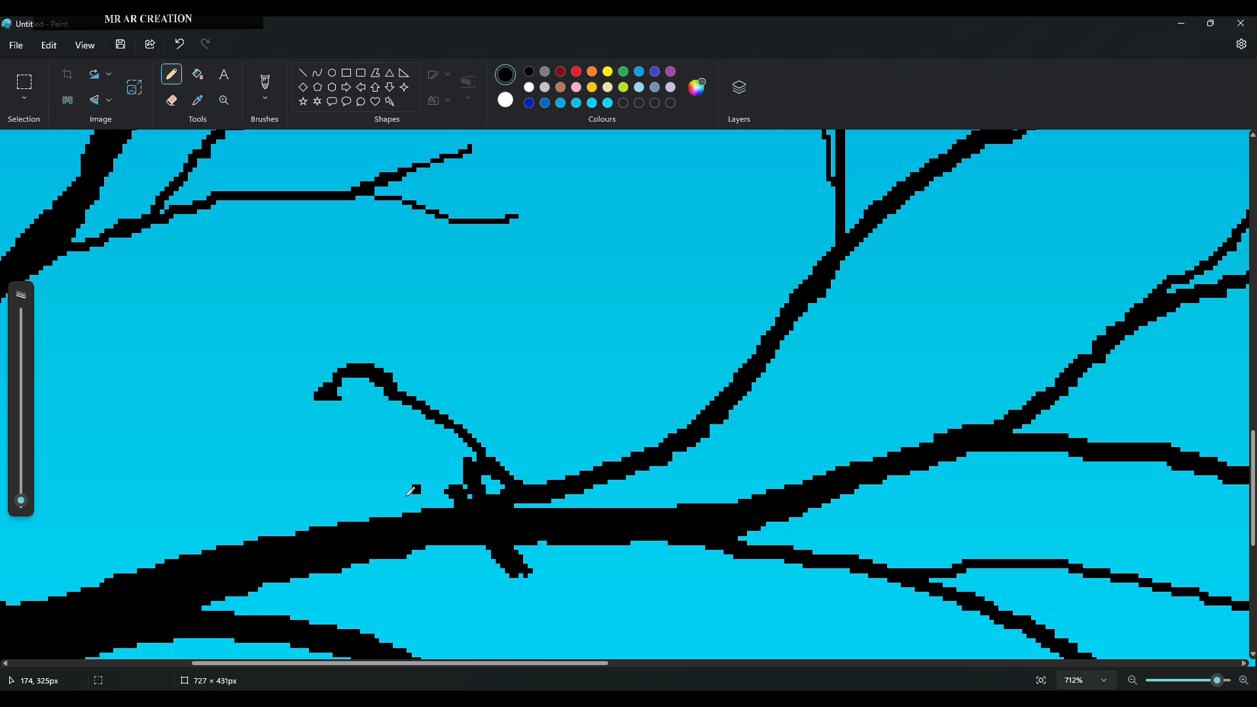
Draw the small bird's breast and belly and fill its head and body with black
{"action": "mouse_move", "coordinate": [338, 397]}
{"action": "left_mouse_down"}
{"action": "mouse_move", "coordinate": [378, 464]}
{"action": "mouse_move", "coordinate": [436, 503]}
{"action": "left_mouse_up"}
{"action": "mouse_move", "coordinate": [354, 452]}
{"action": "left_mouse_down"}
{"action": "mouse_move", "coordinate": [452, 510]}
{"action": "mouse_move", "coordinate": [444, 495]}
{"action": "left_mouse_up"}
{"action": "mouse_move", "coordinate": [341, 393]}
{"action": "left_mouse_down"}
{"action": "mouse_move", "coordinate": [374, 385]}
{"action": "mouse_move", "coordinate": [361, 407]}
{"action": "mouse_move", "coordinate": [383, 408]}
{"action": "mouse_move", "coordinate": [399, 441]}
{"action": "mouse_move", "coordinate": [445, 473]}
{"action": "mouse_move", "coordinate": [475, 458]}
{"action": "mouse_move", "coordinate": [442, 426]}
{"action": "mouse_move", "coordinate": [446, 438]}
{"action": "mouse_move", "coordinate": [381, 410]}
{"action": "mouse_move", "coordinate": [403, 468]}
{"action": "mouse_move", "coordinate": [422, 461]}
{"action": "mouse_move", "coordinate": [390, 461]}
{"action": "mouse_move", "coordinate": [412, 482]}
{"action": "mouse_move", "coordinate": [457, 468]}
{"action": "mouse_move", "coordinate": [458, 482]}
{"action": "mouse_move", "coordinate": [449, 440]}
{"action": "mouse_move", "coordinate": [487, 461]}
{"action": "mouse_move", "coordinate": [487, 479]}
{"action": "mouse_move", "coordinate": [475, 442]}
{"action": "mouse_move", "coordinate": [511, 486]}
{"action": "left_mouse_up"}
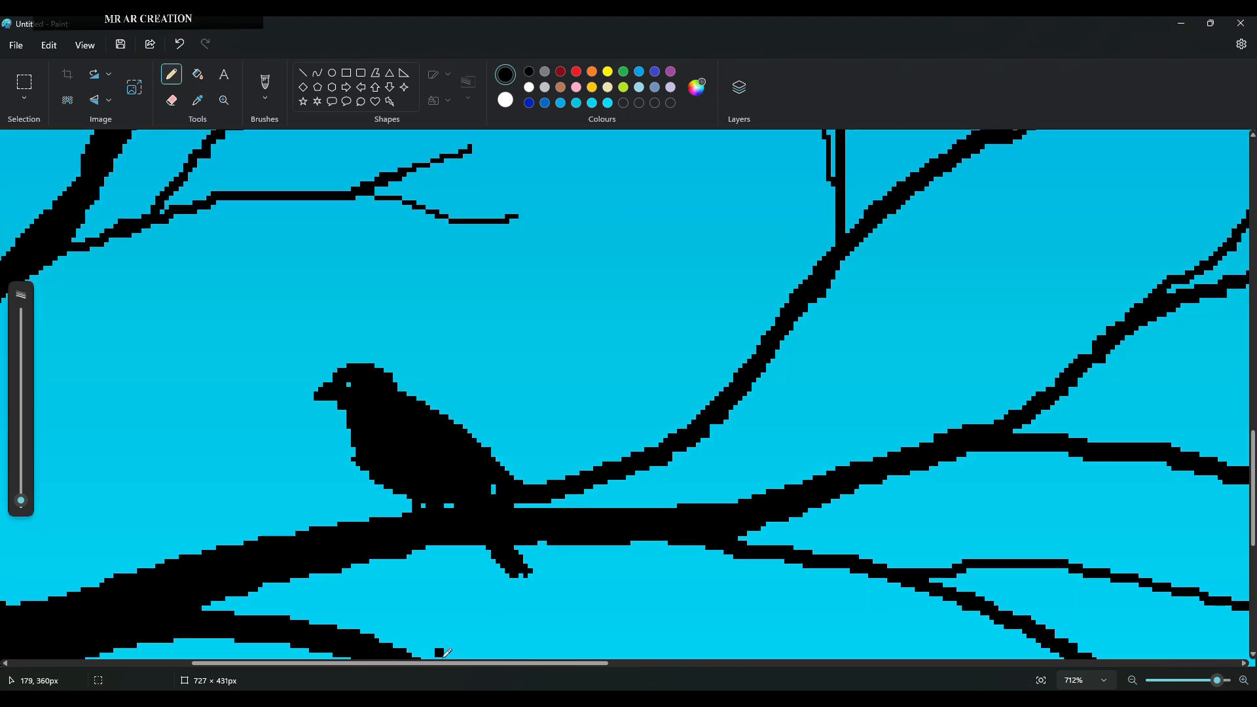
Outline a second, right-facing bird on the long right branch with tail, belly, back, head and beak
{"action": "scroll", "coordinate": [516, 623], "scroll_direction": "down", "scroll_amount": 5}
{"action": "scroll", "coordinate": [516, 623], "scroll_direction": "up", "scroll_amount": 5}
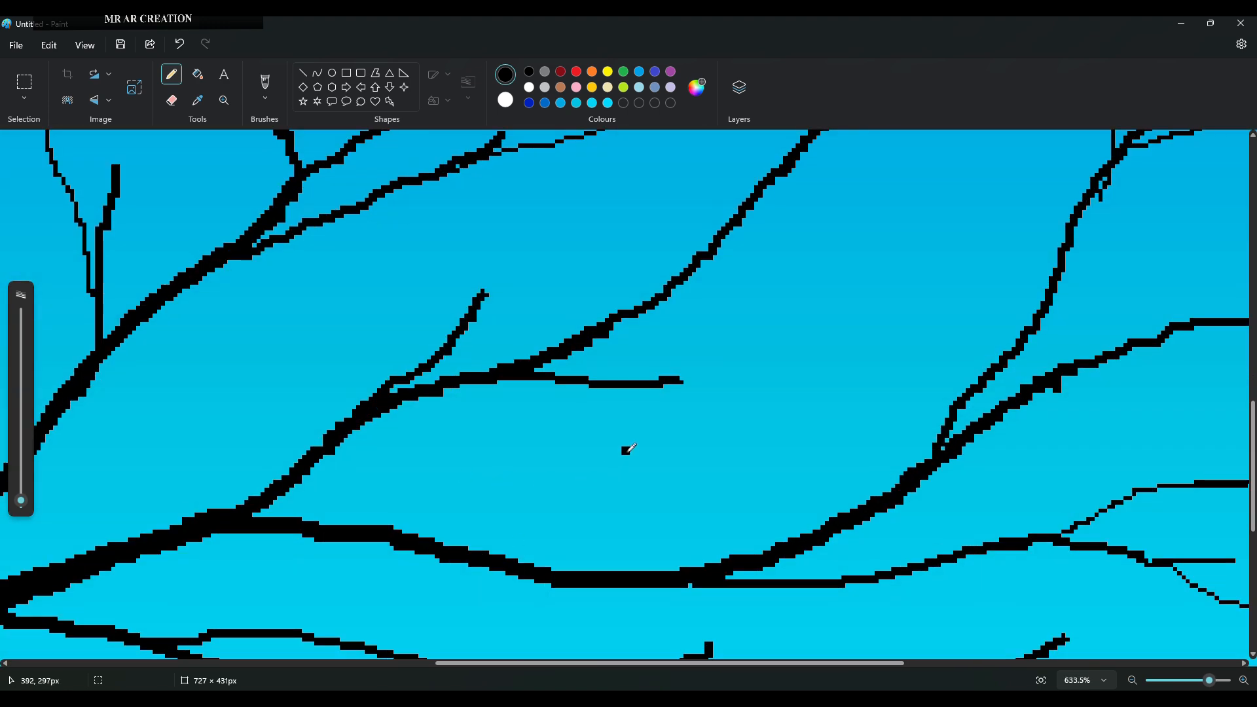
{"action": "mouse_move", "coordinate": [597, 505]}
{"action": "left_mouse_down"}
{"action": "mouse_move", "coordinate": [552, 566]}
{"action": "mouse_move", "coordinate": [593, 544]}
{"action": "mouse_move", "coordinate": [591, 563]}
{"action": "mouse_move", "coordinate": [553, 635]}
{"action": "left_mouse_up"}
{"action": "mouse_move", "coordinate": [584, 581]}
{"action": "left_mouse_down"}
{"action": "mouse_move", "coordinate": [564, 633]}
{"action": "mouse_move", "coordinate": [611, 562]}
{"action": "mouse_move", "coordinate": [684, 527]}
{"action": "left_mouse_up"}
{"action": "left_click_drag", "start_coordinate": [696, 468], "coordinate": [668, 541]}
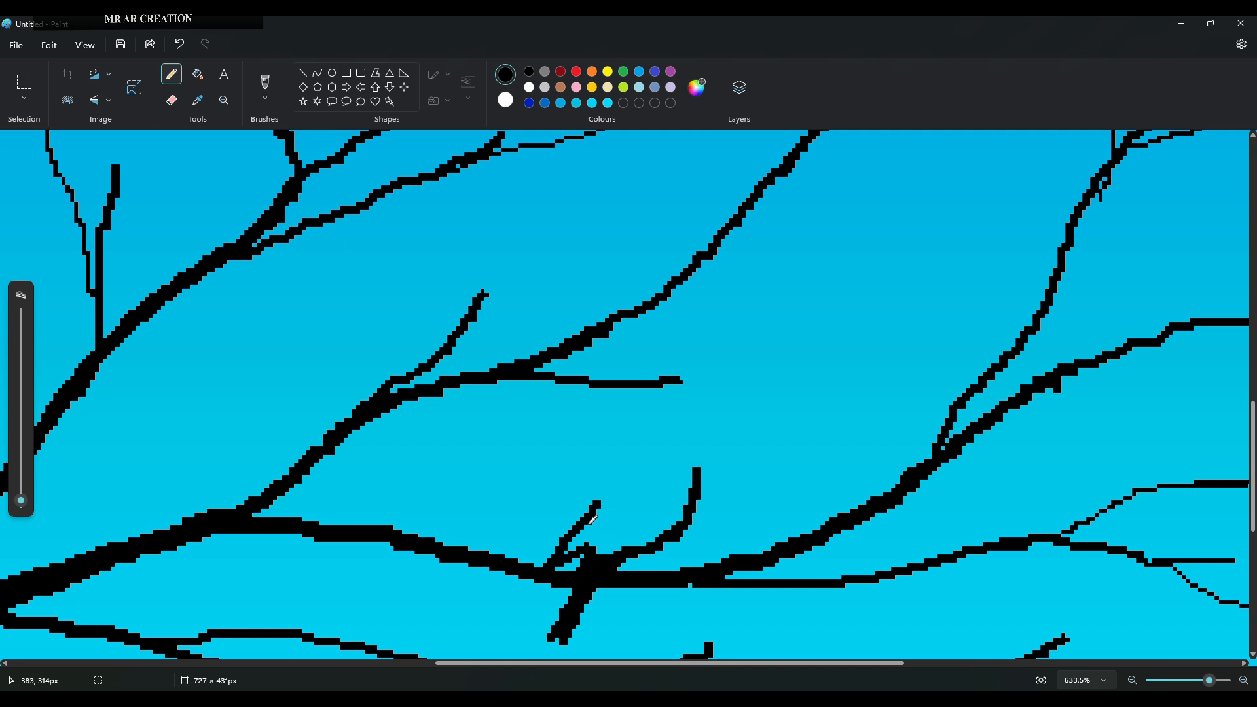
{"action": "mouse_move", "coordinate": [593, 521]}
{"action": "left_mouse_down"}
{"action": "mouse_move", "coordinate": [585, 515]}
{"action": "mouse_move", "coordinate": [645, 442]}
{"action": "mouse_move", "coordinate": [689, 453]}
{"action": "mouse_move", "coordinate": [699, 484]}
{"action": "left_mouse_up"}
{"action": "mouse_move", "coordinate": [648, 437]}
{"action": "left_mouse_down"}
{"action": "mouse_move", "coordinate": [693, 424]}
{"action": "mouse_move", "coordinate": [695, 443]}
{"action": "mouse_move", "coordinate": [658, 446]}
{"action": "mouse_move", "coordinate": [678, 452]}
{"action": "mouse_move", "coordinate": [686, 479]}
{"action": "mouse_move", "coordinate": [659, 409]}
{"action": "left_mouse_up"}
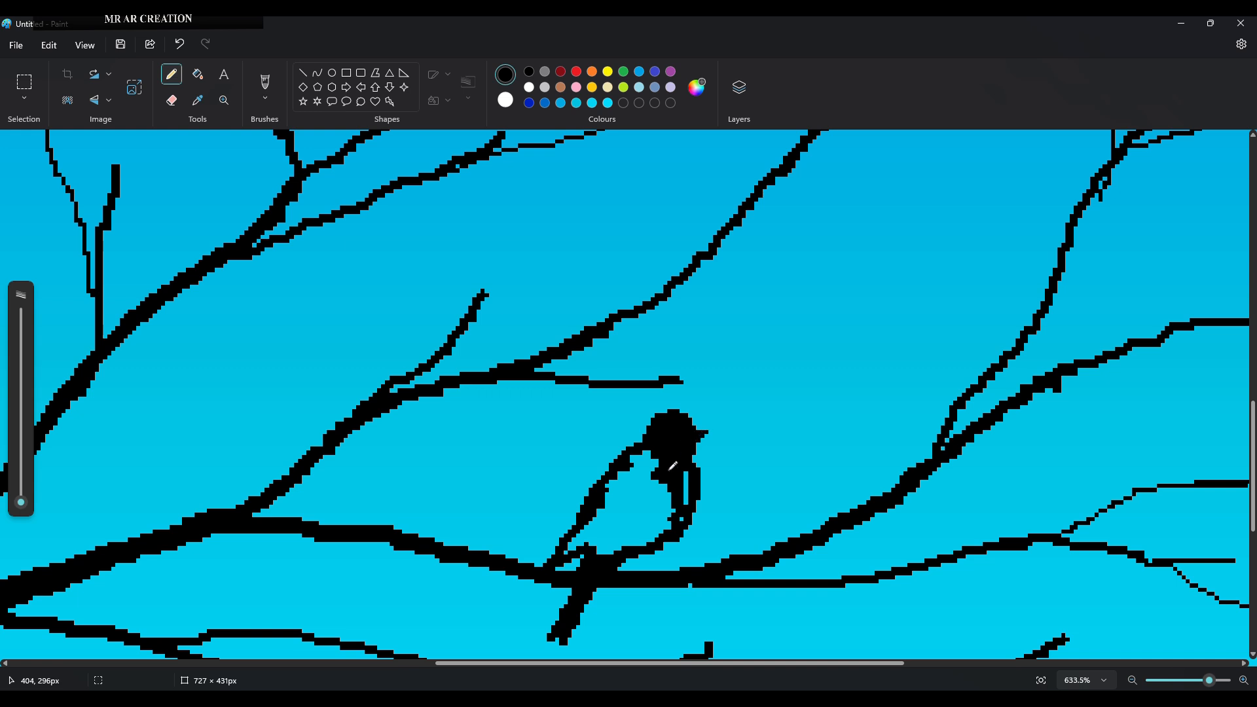
Fill the second bird's body with black using a thicker pencil
{"action": "left_click_drag", "start_coordinate": [686, 475], "coordinate": [686, 498]}
{"action": "left_click_drag", "start_coordinate": [21, 503], "coordinate": [21, 490]}
{"action": "mouse_move", "coordinate": [638, 468]}
{"action": "left_mouse_down"}
{"action": "mouse_move", "coordinate": [667, 471]}
{"action": "mouse_move", "coordinate": [614, 512]}
{"action": "mouse_move", "coordinate": [633, 519]}
{"action": "mouse_move", "coordinate": [675, 496]}
{"action": "mouse_move", "coordinate": [617, 536]}
{"action": "mouse_move", "coordinate": [648, 542]}
{"action": "left_mouse_up"}
Fill the gap at the second bird's wing tip and draw its thin legs with a thinner pencil
{"action": "left_click_drag", "start_coordinate": [21, 489], "coordinate": [20, 503]}
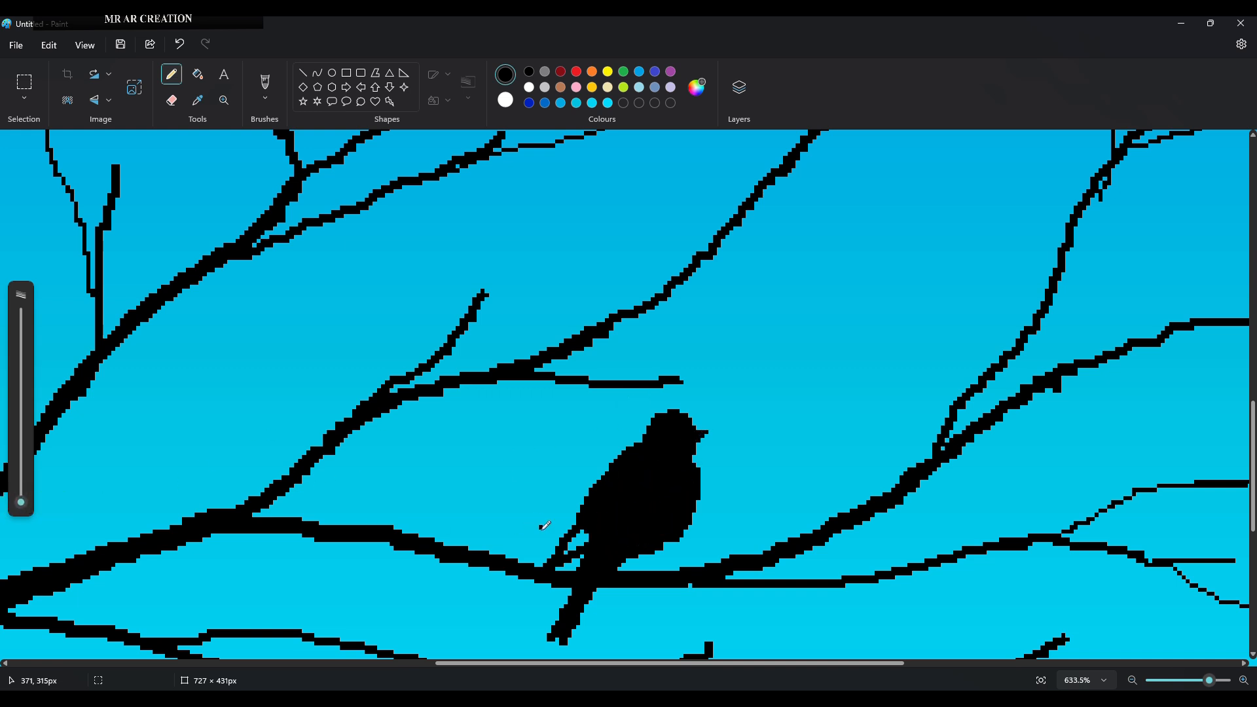
{"action": "left_click_drag", "start_coordinate": [574, 541], "coordinate": [584, 532]}
{"action": "left_click_drag", "start_coordinate": [663, 547], "coordinate": [678, 568]}
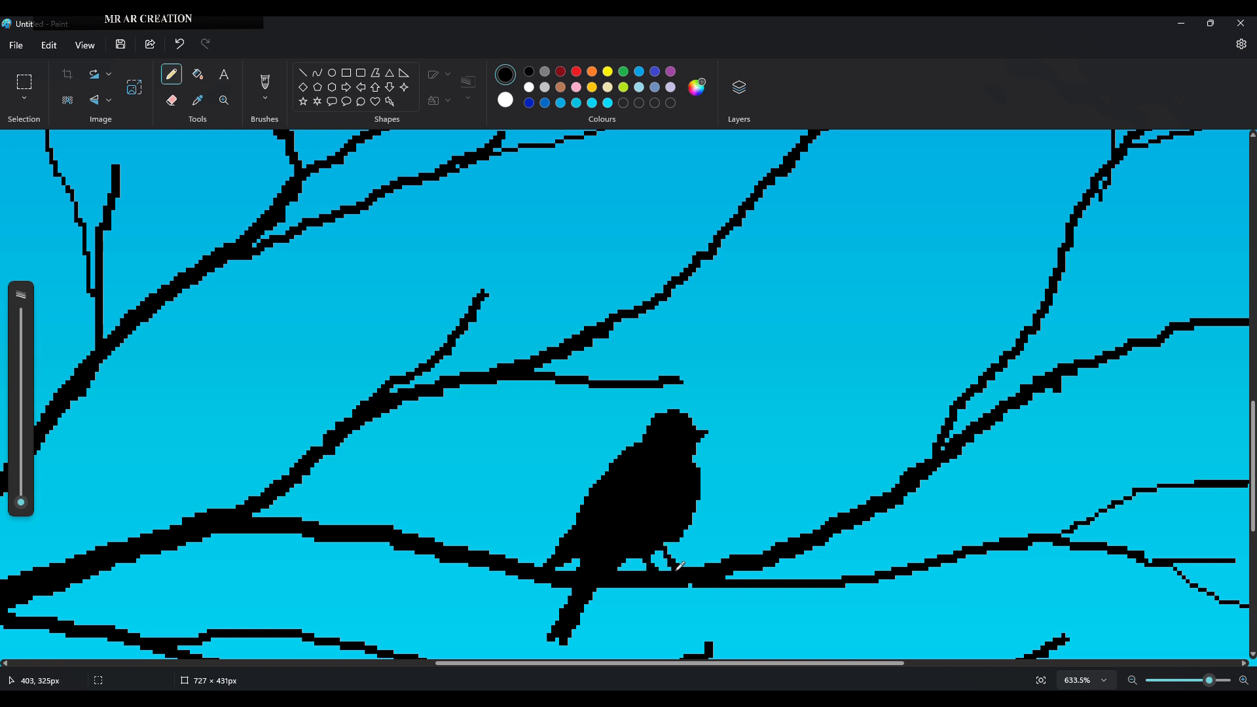
Draw the tail and lower belly of a third bird across the branch just above the second bird
{"action": "scroll", "coordinate": [511, 556], "scroll_direction": "up", "scroll_amount": 1}
{"action": "scroll", "coordinate": [509, 554], "scroll_direction": "up", "scroll_amount": 1}
{"action": "scroll", "coordinate": [519, 542], "scroll_direction": "down", "scroll_amount": 1}
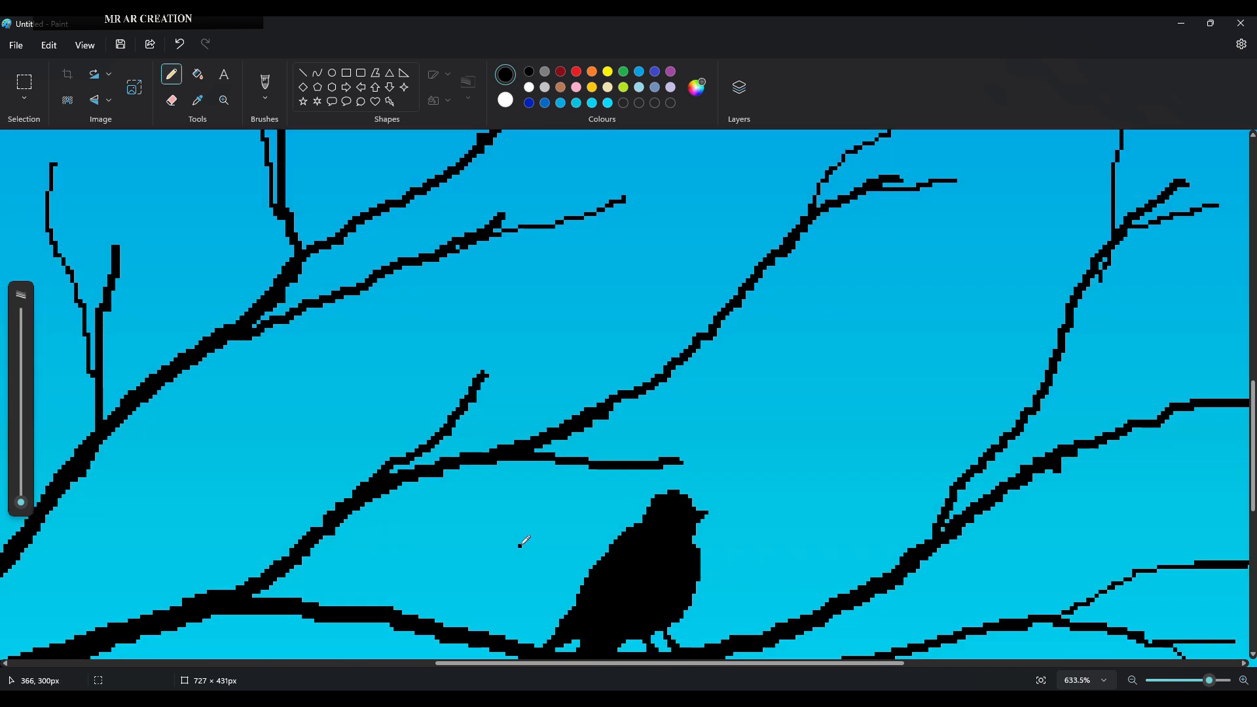
{"action": "scroll", "coordinate": [521, 542], "scroll_direction": "down", "scroll_amount": 5}
{"action": "scroll", "coordinate": [611, 591], "scroll_direction": "down", "scroll_amount": 2}
{"action": "scroll", "coordinate": [655, 570], "scroll_direction": "up", "scroll_amount": 1}
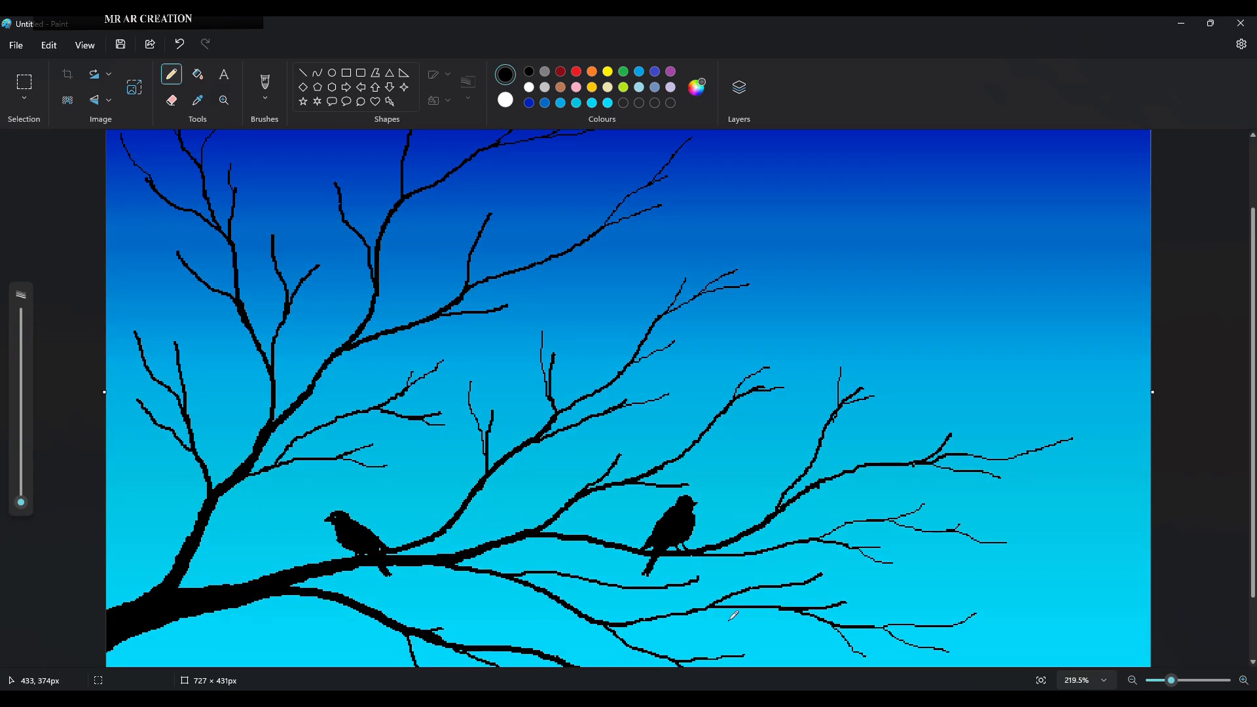
{"action": "scroll", "coordinate": [526, 589], "scroll_direction": "up", "scroll_amount": 4}
{"action": "scroll", "coordinate": [526, 589], "scroll_direction": "down", "scroll_amount": 2}
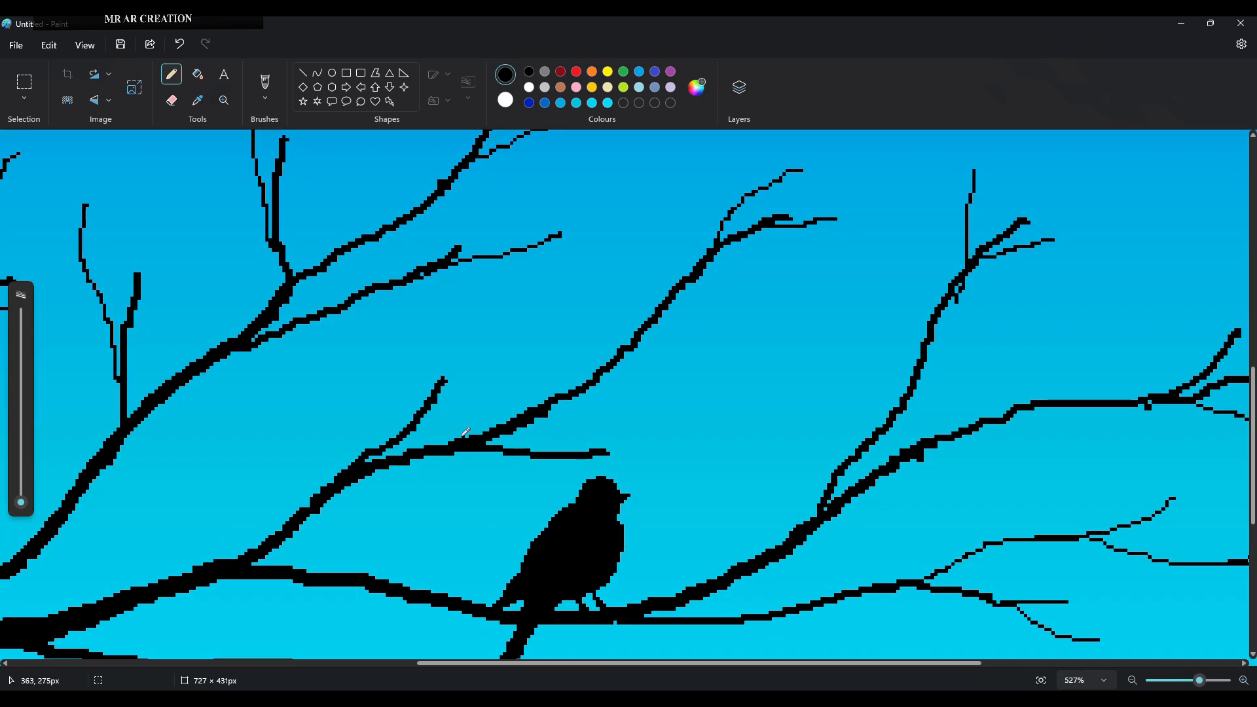
{"action": "mouse_move", "coordinate": [563, 322]}
{"action": "left_mouse_down"}
{"action": "mouse_move", "coordinate": [557, 331]}
{"action": "mouse_move", "coordinate": [595, 310]}
{"action": "left_mouse_up"}
{"action": "left_click", "coordinate": [179, 44]}
{"action": "scroll", "coordinate": [510, 381], "scroll_direction": "up", "scroll_amount": 1}
{"action": "scroll", "coordinate": [507, 386], "scroll_direction": "down", "scroll_amount": 1}
{"action": "mouse_move", "coordinate": [460, 432]}
{"action": "left_mouse_down"}
{"action": "mouse_move", "coordinate": [420, 489]}
{"action": "mouse_move", "coordinate": [433, 472]}
{"action": "mouse_move", "coordinate": [433, 493]}
{"action": "mouse_move", "coordinate": [426, 481]}
{"action": "mouse_move", "coordinate": [437, 485]}
{"action": "mouse_move", "coordinate": [459, 444]}
{"action": "left_mouse_up"}
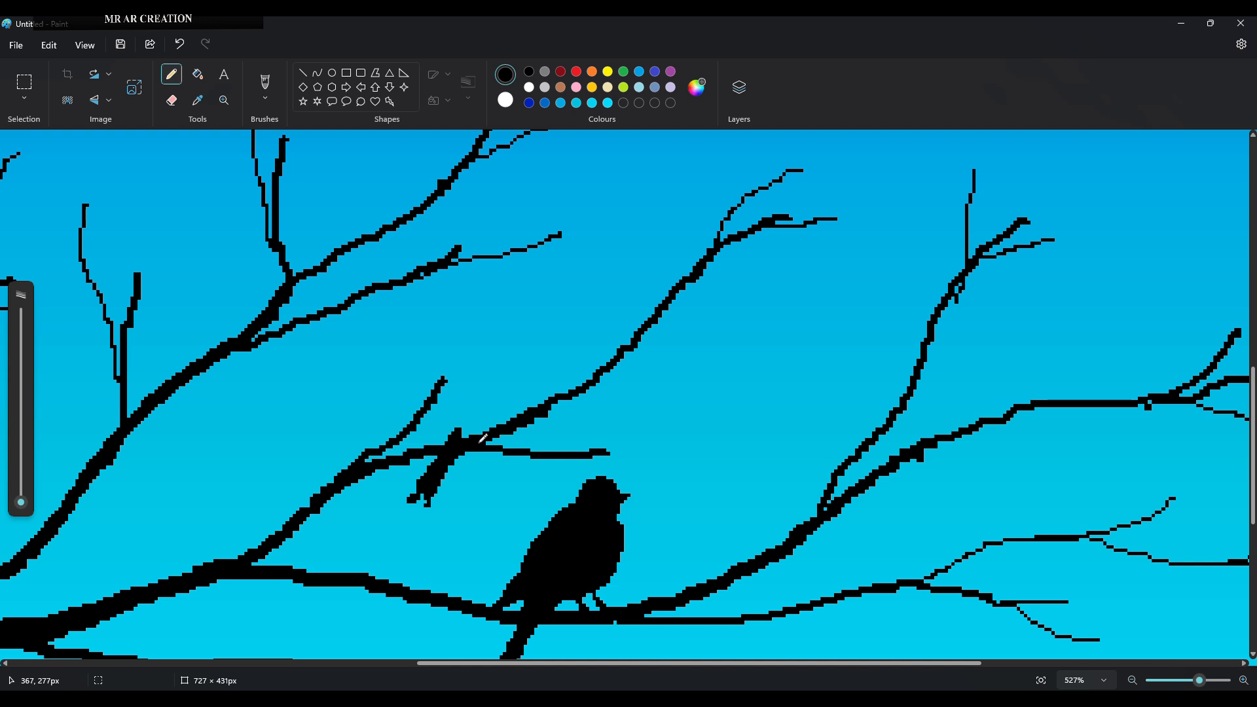
{"action": "left_click_drag", "start_coordinate": [508, 416], "coordinate": [506, 425]}
{"action": "mouse_move", "coordinate": [518, 376]}
{"action": "left_mouse_down"}
{"action": "mouse_move", "coordinate": [518, 354]}
{"action": "mouse_move", "coordinate": [508, 412]}
{"action": "left_mouse_up"}
{"action": "left_click", "coordinate": [183, 44]}
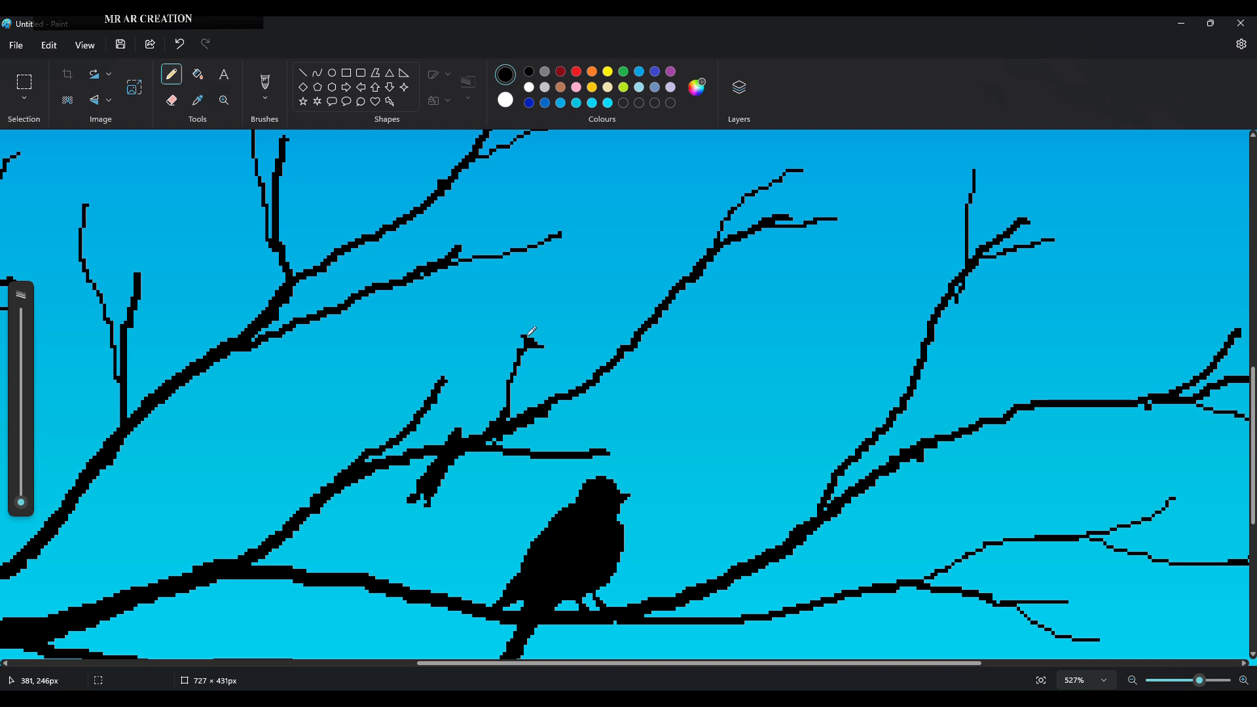
{"action": "mouse_move", "coordinate": [533, 336]}
{"action": "left_mouse_down"}
{"action": "mouse_move", "coordinate": [497, 328]}
{"action": "mouse_move", "coordinate": [508, 328]}
{"action": "mouse_move", "coordinate": [467, 367]}
{"action": "mouse_move", "coordinate": [462, 426]}
{"action": "left_mouse_up"}
{"action": "left_click", "coordinate": [182, 44]}
{"action": "left_click", "coordinate": [182, 44]}
{"action": "left_click", "coordinate": [183, 45]}
Outline the third bird's back, rounded head, right-facing beak and breast above the branch
{"action": "mouse_move", "coordinate": [460, 433]}
{"action": "left_mouse_down"}
{"action": "mouse_move", "coordinate": [464, 366]}
{"action": "mouse_move", "coordinate": [467, 402]}
{"action": "mouse_move", "coordinate": [480, 361]}
{"action": "mouse_move", "coordinate": [462, 384]}
{"action": "mouse_move", "coordinate": [493, 342]}
{"action": "left_mouse_up"}
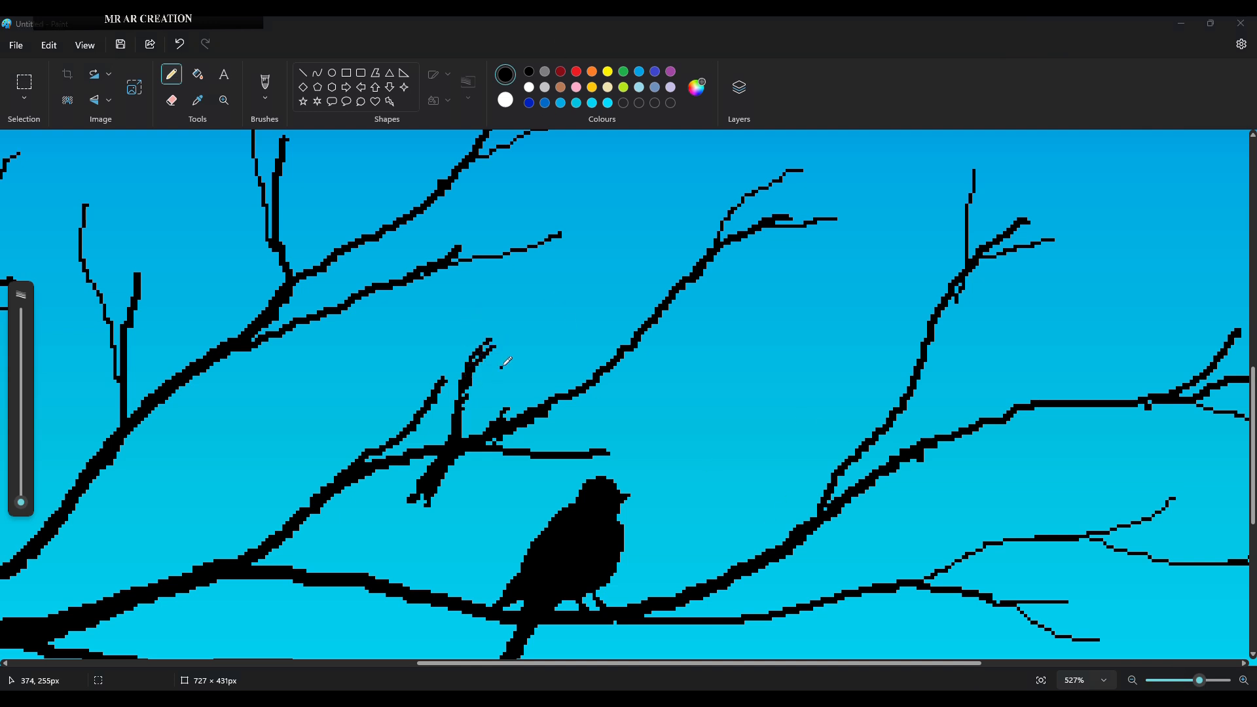
{"action": "left_click_drag", "start_coordinate": [491, 340], "coordinate": [466, 380]}
{"action": "mouse_move", "coordinate": [504, 334]}
{"action": "left_mouse_down"}
{"action": "mouse_move", "coordinate": [526, 317]}
{"action": "mouse_move", "coordinate": [562, 340]}
{"action": "left_mouse_up"}
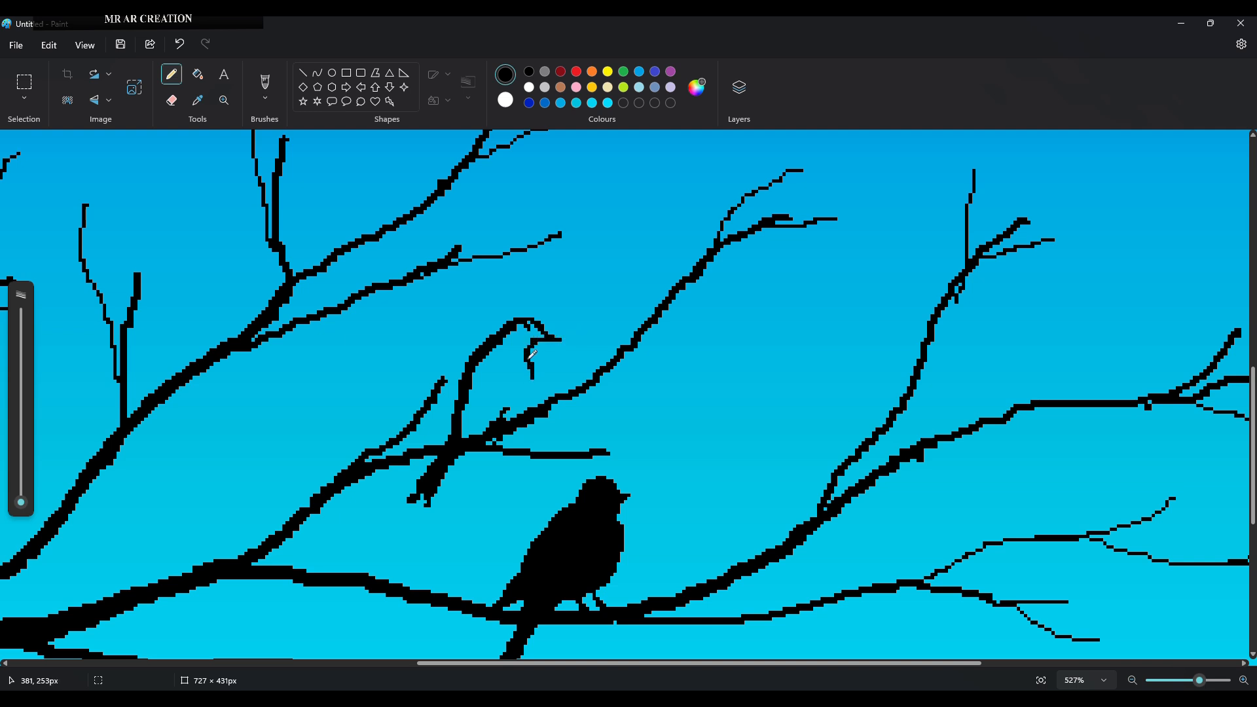
{"action": "left_click", "coordinate": [179, 44]}
{"action": "left_click_drag", "start_coordinate": [527, 349], "coordinate": [525, 383]}
{"action": "mouse_move", "coordinate": [535, 367]}
{"action": "left_mouse_down"}
{"action": "mouse_move", "coordinate": [494, 426]}
{"action": "mouse_move", "coordinate": [531, 394]}
{"action": "mouse_move", "coordinate": [512, 420]}
{"action": "mouse_move", "coordinate": [526, 405]}
{"action": "mouse_move", "coordinate": [511, 420]}
{"action": "mouse_move", "coordinate": [506, 365]}
{"action": "mouse_move", "coordinate": [491, 365]}
{"action": "mouse_move", "coordinate": [471, 427]}
{"action": "mouse_move", "coordinate": [500, 401]}
{"action": "mouse_move", "coordinate": [513, 362]}
{"action": "mouse_move", "coordinate": [509, 393]}
{"action": "mouse_move", "coordinate": [500, 351]}
{"action": "mouse_move", "coordinate": [526, 328]}
{"action": "left_mouse_up"}
Fill the third bird's body and head with black, adjusting the pencil thickness as needed
{"action": "left_click", "coordinate": [24, 490]}
{"action": "left_click", "coordinate": [21, 500]}
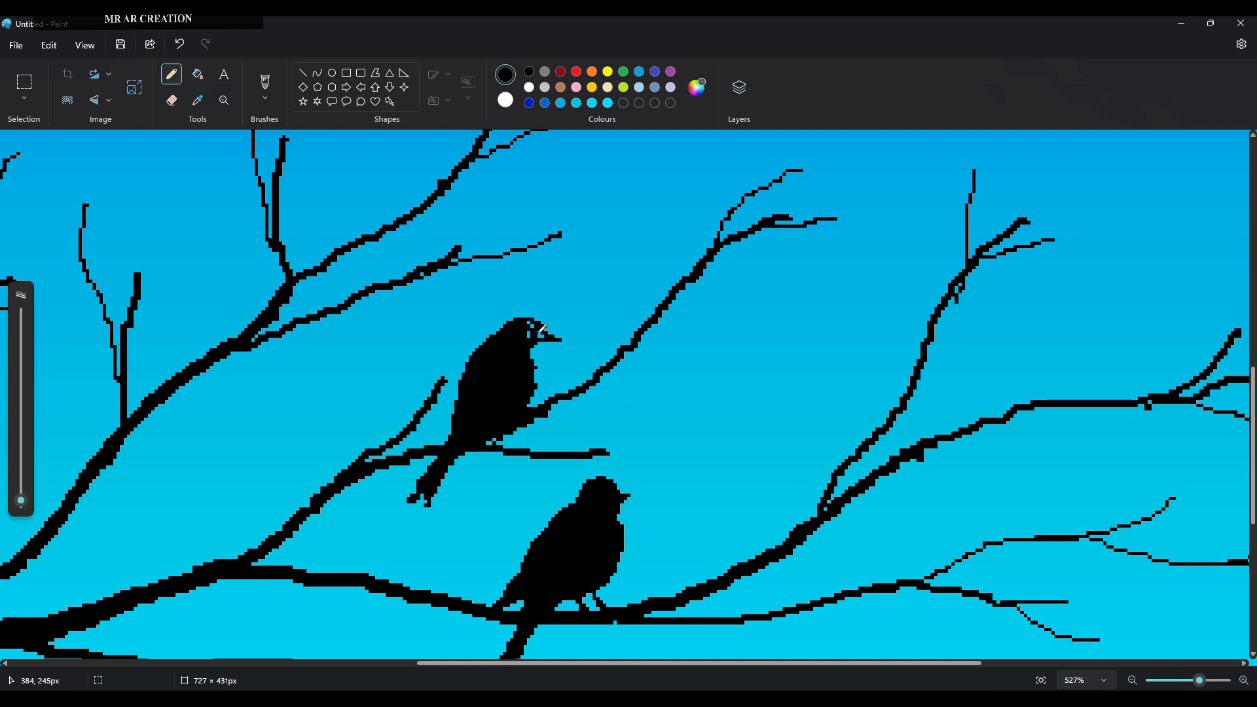
{"action": "scroll", "coordinate": [533, 336], "scroll_direction": "down", "scroll_amount": 5}
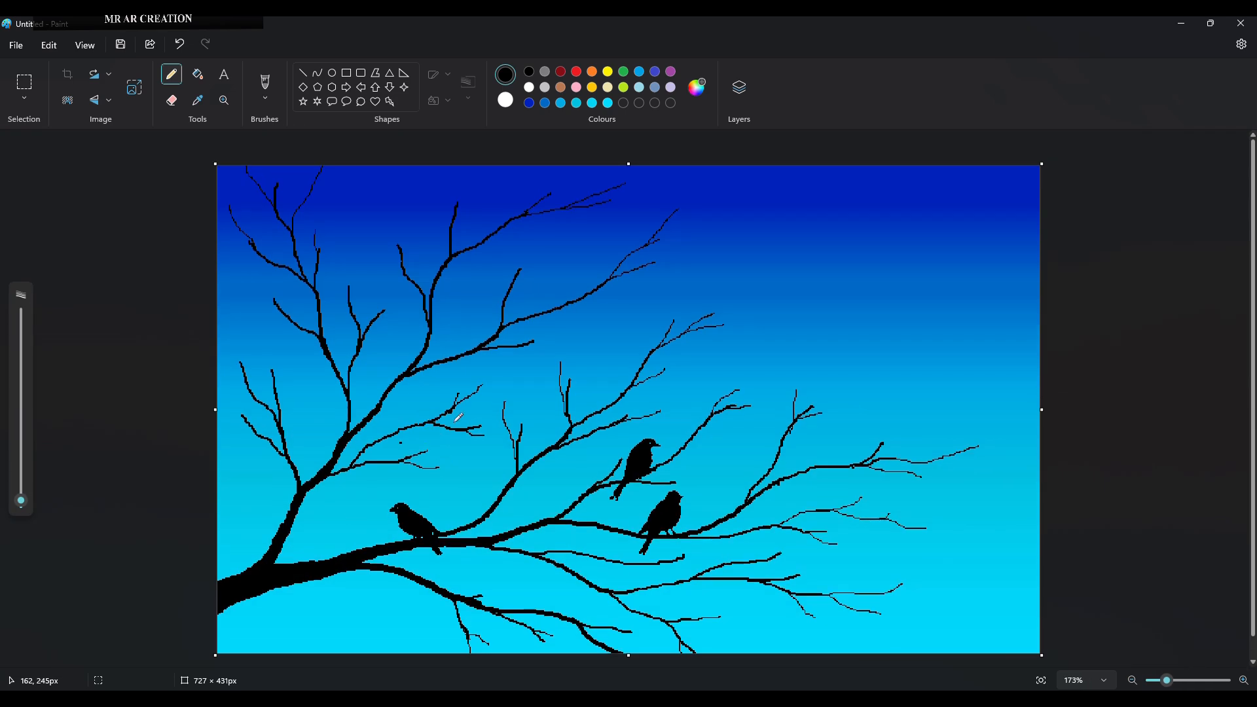
Draw the tail and wing tip of a fourth bird across the fork of the upper middle branch
{"action": "scroll", "coordinate": [458, 417], "scroll_direction": "up", "scroll_amount": 5}
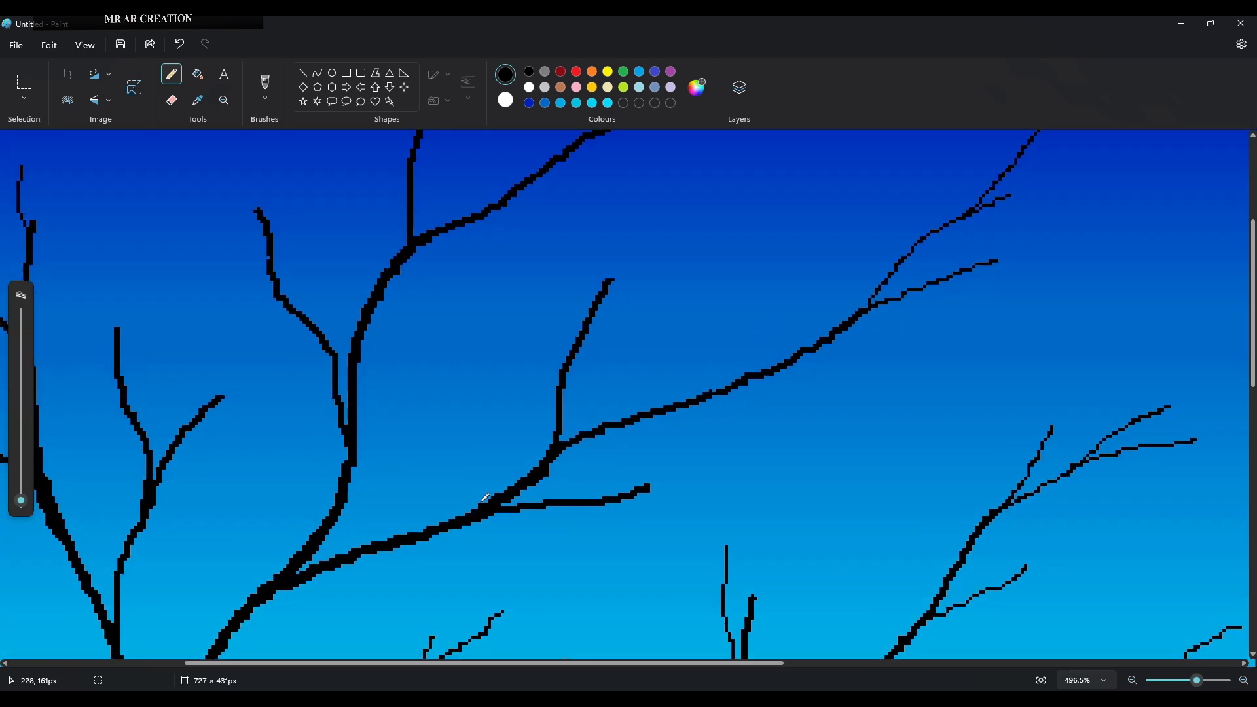
{"action": "left_click_drag", "start_coordinate": [483, 501], "coordinate": [476, 497]}
{"action": "key", "text": "ctrl+z"}
{"action": "scroll", "coordinate": [493, 479], "scroll_direction": "down", "scroll_amount": 1}
{"action": "scroll", "coordinate": [589, 482], "scroll_direction": "up", "scroll_amount": 2}
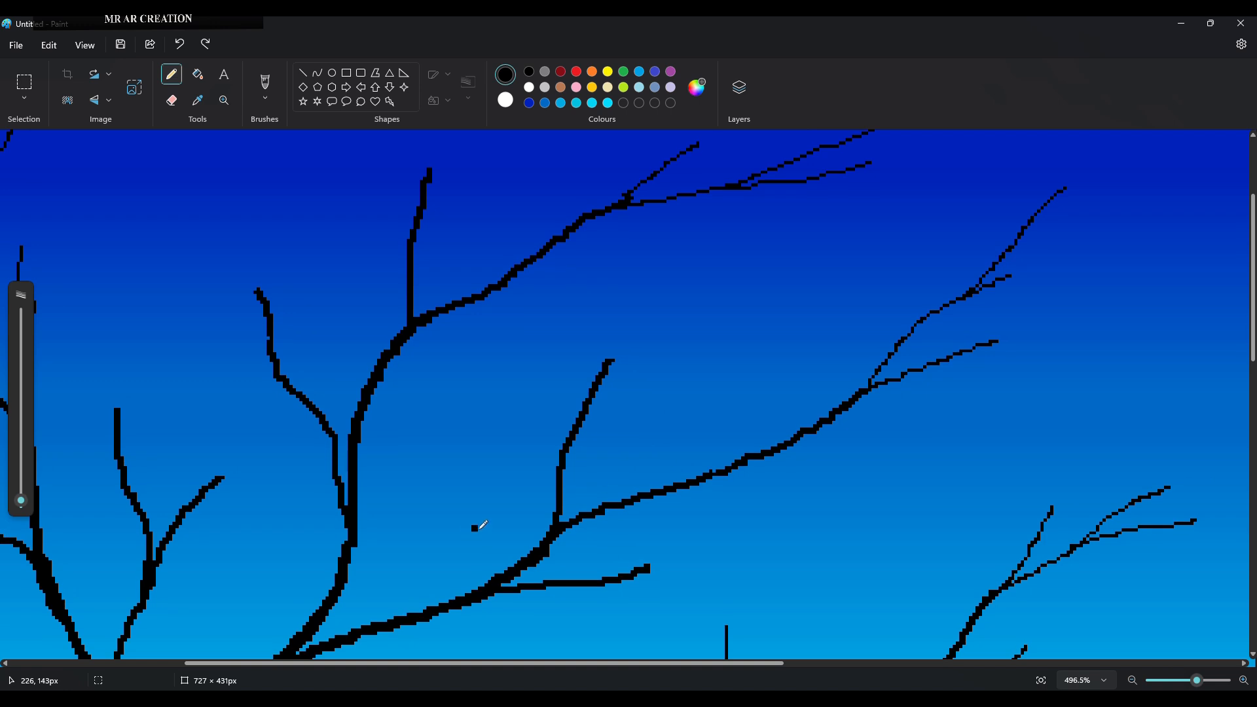
{"action": "scroll", "coordinate": [481, 524], "scroll_direction": "down", "scroll_amount": 2}
{"action": "mouse_move", "coordinate": [513, 398]}
{"action": "left_mouse_down"}
{"action": "mouse_move", "coordinate": [533, 416]}
{"action": "mouse_move", "coordinate": [502, 406]}
{"action": "mouse_move", "coordinate": [513, 482]}
{"action": "left_mouse_up"}
{"action": "left_click", "coordinate": [25, 505]}
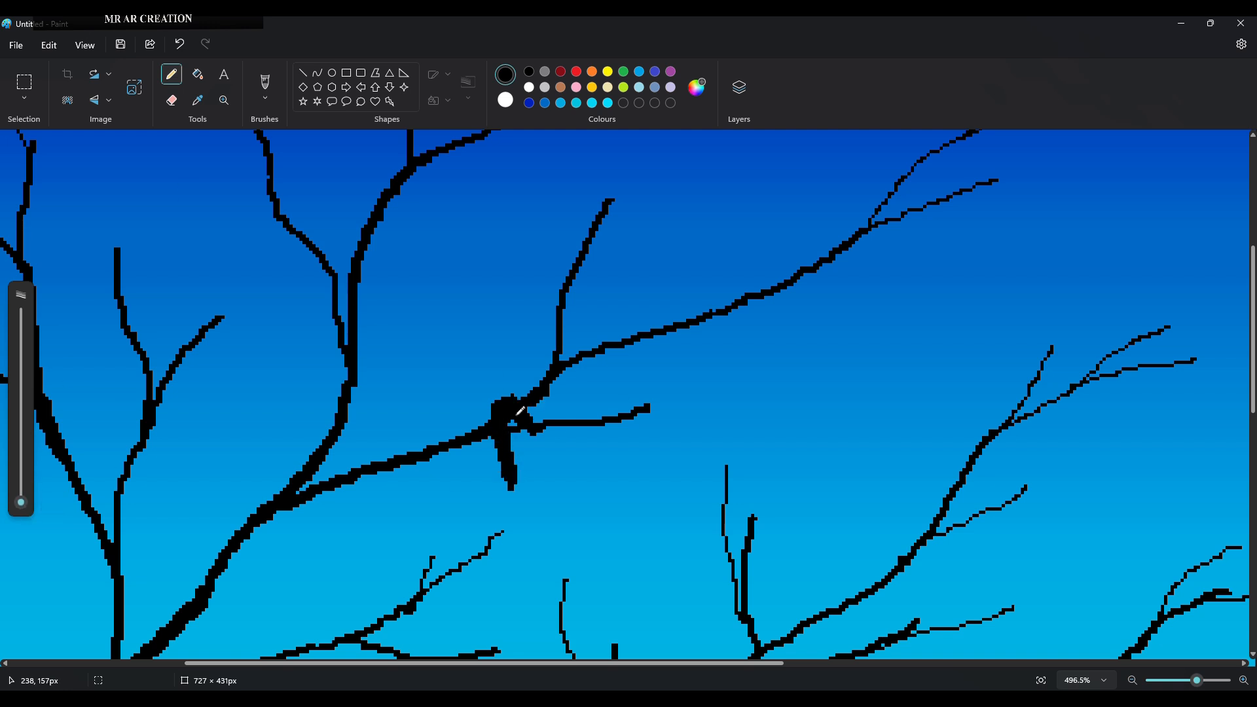
Draw the fourth bird's lower back and fill its lower body with black
{"action": "scroll", "coordinate": [500, 359], "scroll_direction": "up", "scroll_amount": 1}
{"action": "mouse_move", "coordinate": [511, 469]}
{"action": "left_mouse_down"}
{"action": "mouse_move", "coordinate": [520, 472]}
{"action": "mouse_move", "coordinate": [491, 434]}
{"action": "left_mouse_up"}
{"action": "left_click", "coordinate": [21, 502]}
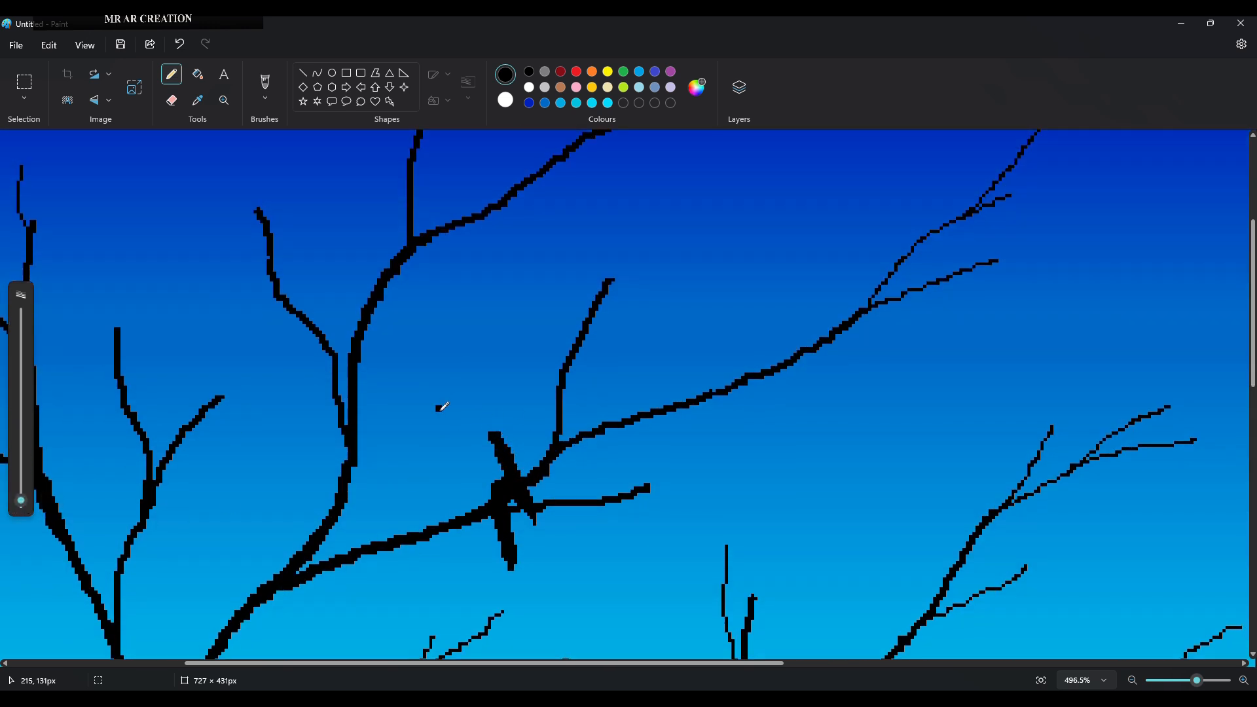
{"action": "mouse_move", "coordinate": [504, 493]}
{"action": "left_mouse_down"}
{"action": "mouse_move", "coordinate": [455, 465]}
{"action": "mouse_move", "coordinate": [443, 441]}
{"action": "mouse_move", "coordinate": [442, 459]}
{"action": "mouse_move", "coordinate": [486, 493]}
{"action": "mouse_move", "coordinate": [495, 477]}
{"action": "mouse_move", "coordinate": [471, 459]}
{"action": "mouse_move", "coordinate": [497, 442]}
{"action": "mouse_move", "coordinate": [448, 452]}
{"action": "mouse_move", "coordinate": [492, 456]}
{"action": "left_mouse_up"}
{"action": "mouse_move", "coordinate": [496, 501]}
{"action": "left_mouse_down"}
{"action": "mouse_move", "coordinate": [517, 572]}
{"action": "mouse_move", "coordinate": [537, 523]}
{"action": "left_mouse_up"}
{"action": "scroll", "coordinate": [489, 508], "scroll_direction": "up", "scroll_amount": 1}
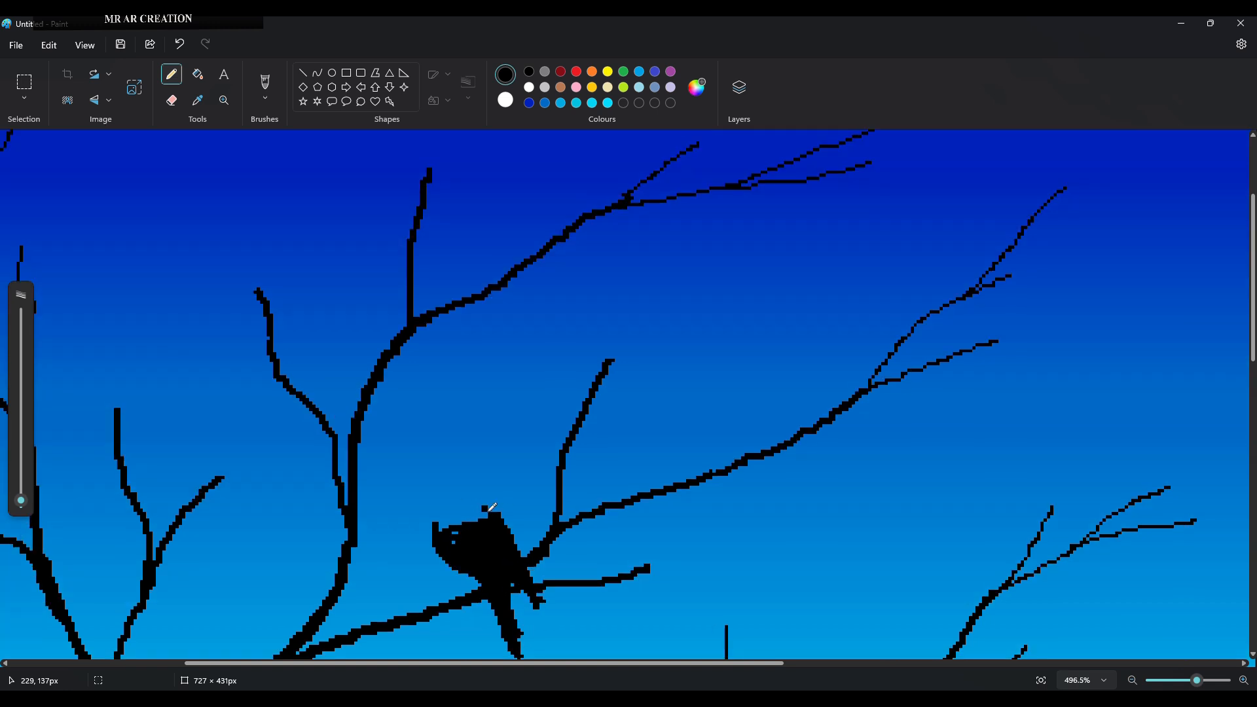
Outline the fourth bird's breast, left-facing beak, rounded head and upper back
{"action": "left_click_drag", "start_coordinate": [437, 532], "coordinate": [432, 511]}
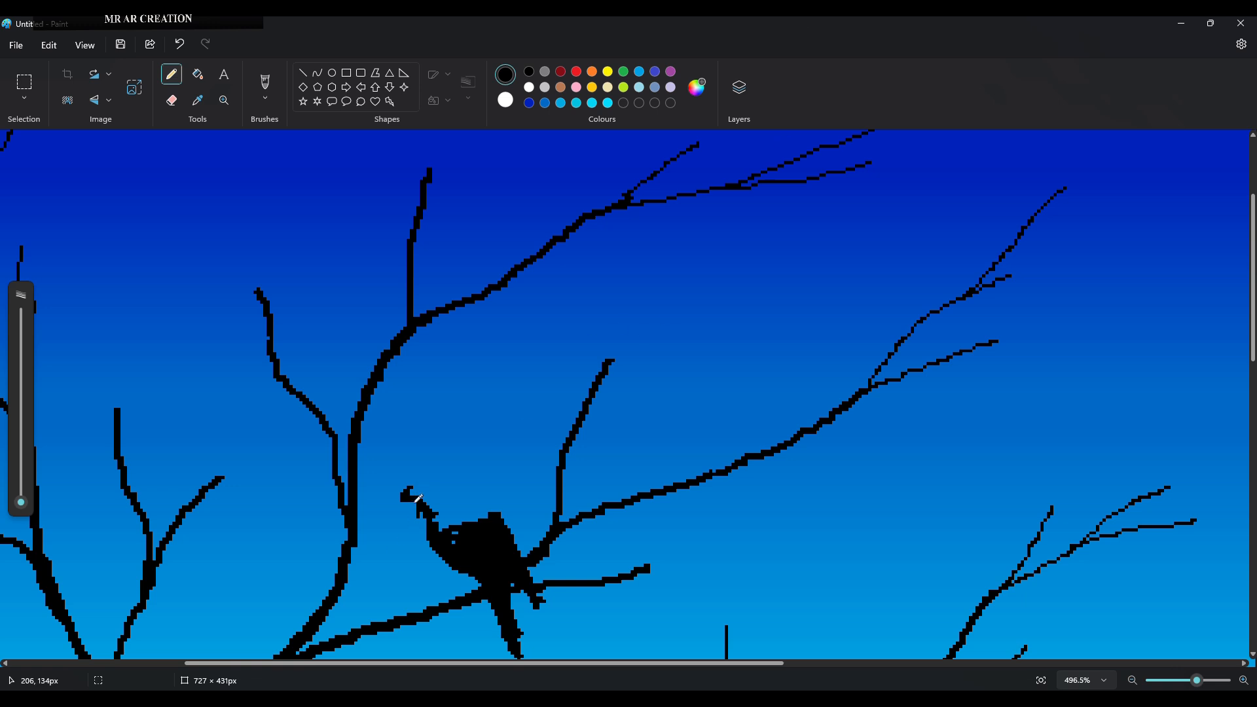
{"action": "mouse_move", "coordinate": [416, 497]}
{"action": "left_mouse_down"}
{"action": "mouse_move", "coordinate": [429, 556]}
{"action": "mouse_move", "coordinate": [427, 524]}
{"action": "left_mouse_up"}
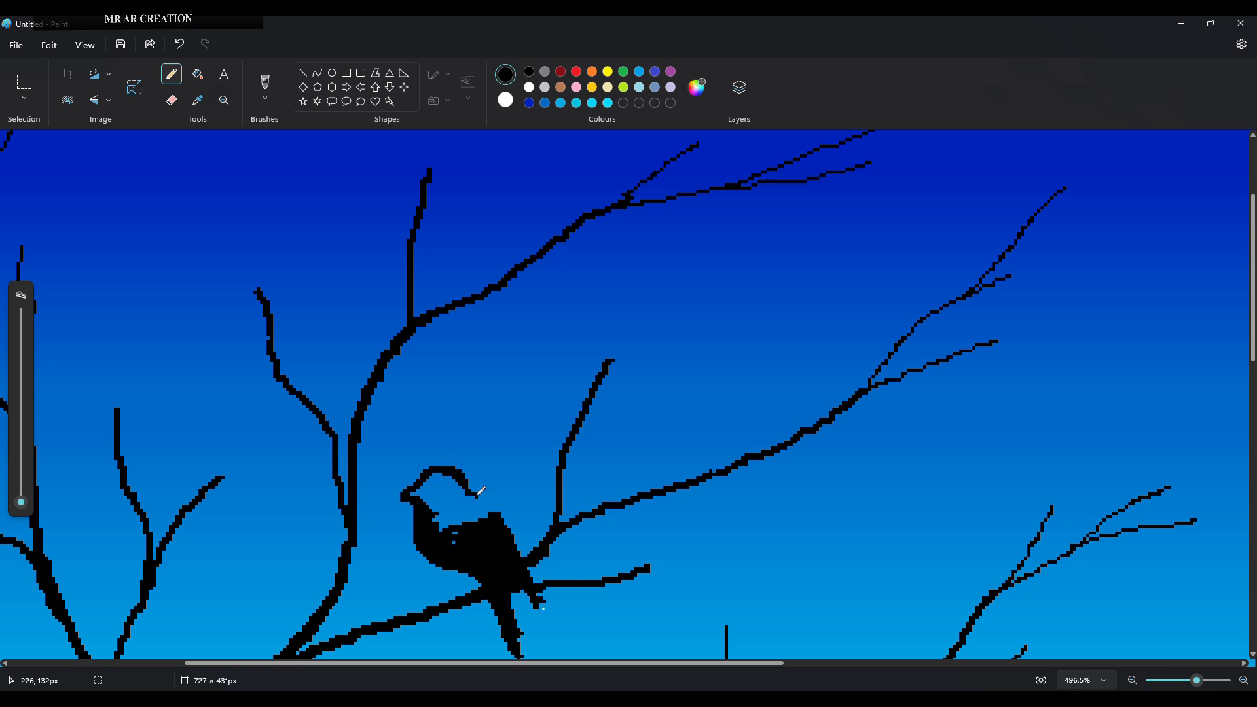
{"action": "mouse_move", "coordinate": [477, 495]}
{"action": "left_mouse_down"}
{"action": "mouse_move", "coordinate": [491, 513]}
{"action": "mouse_move", "coordinate": [470, 512]}
{"action": "left_mouse_up"}
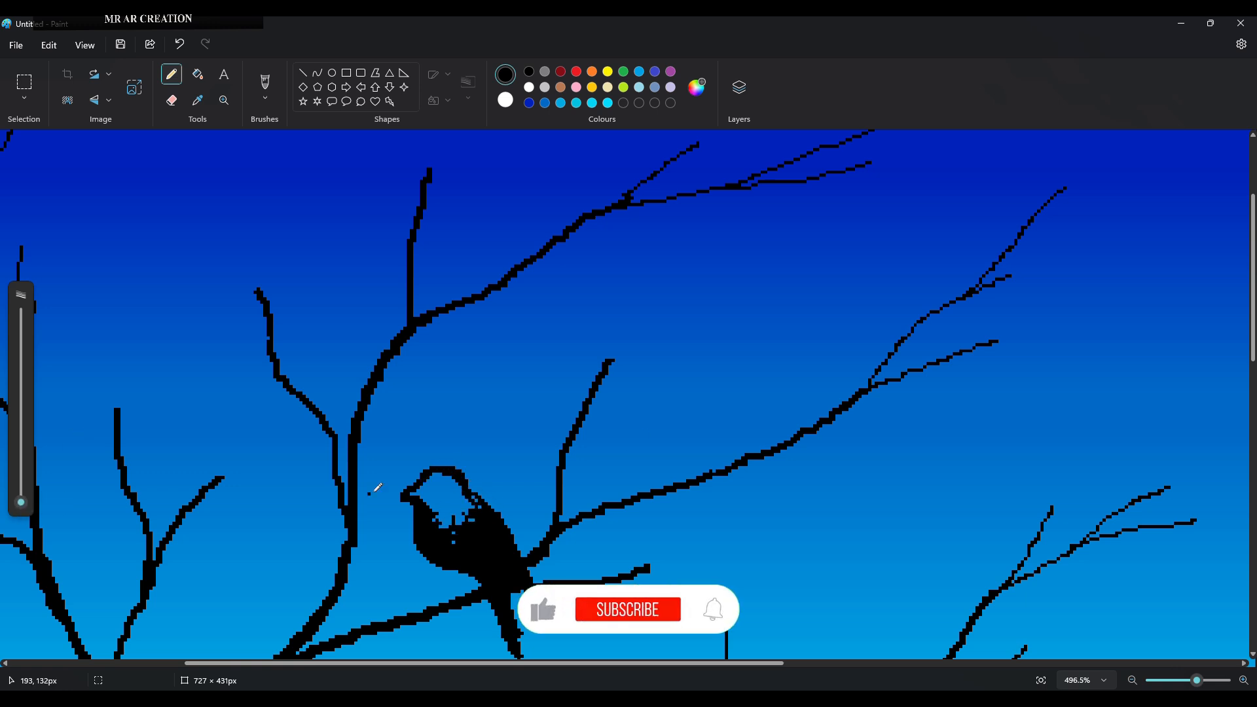
Fill the fourth bird's head and the remaining body gap with black using a thicker pencil
{"action": "key", "text": "ctrl+z"}
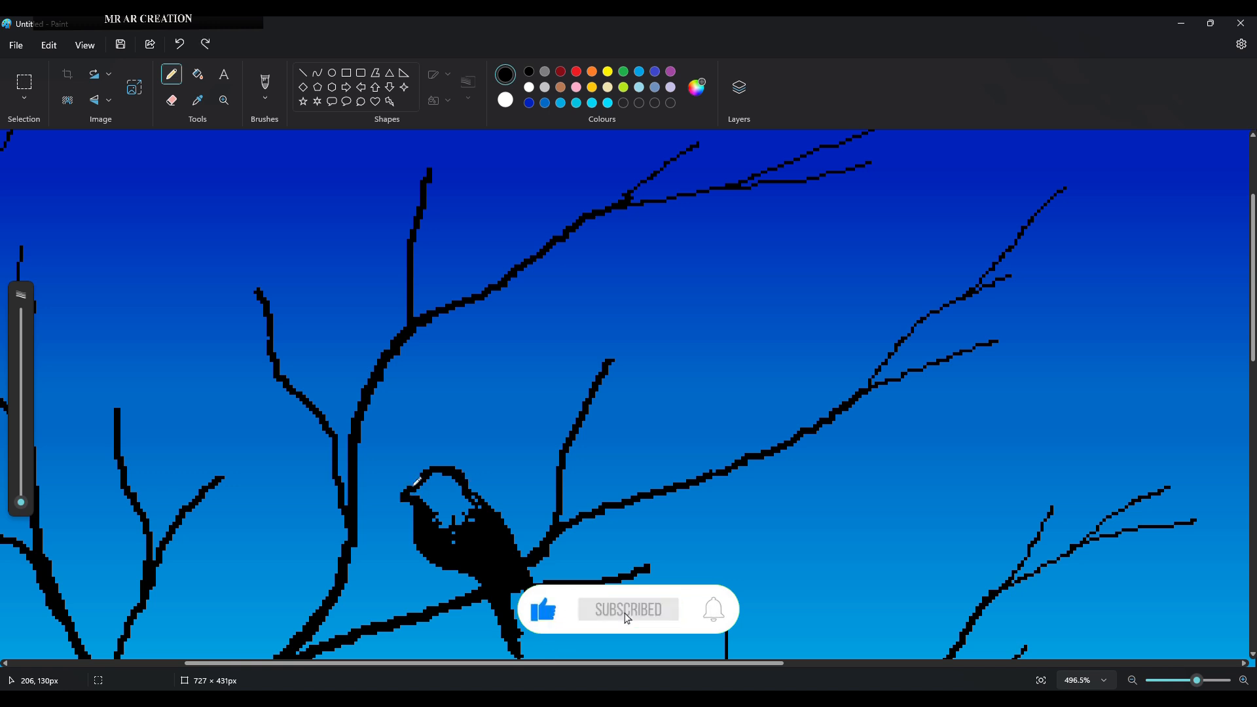
{"action": "scroll", "coordinate": [417, 482], "scroll_direction": "up", "scroll_amount": 3}
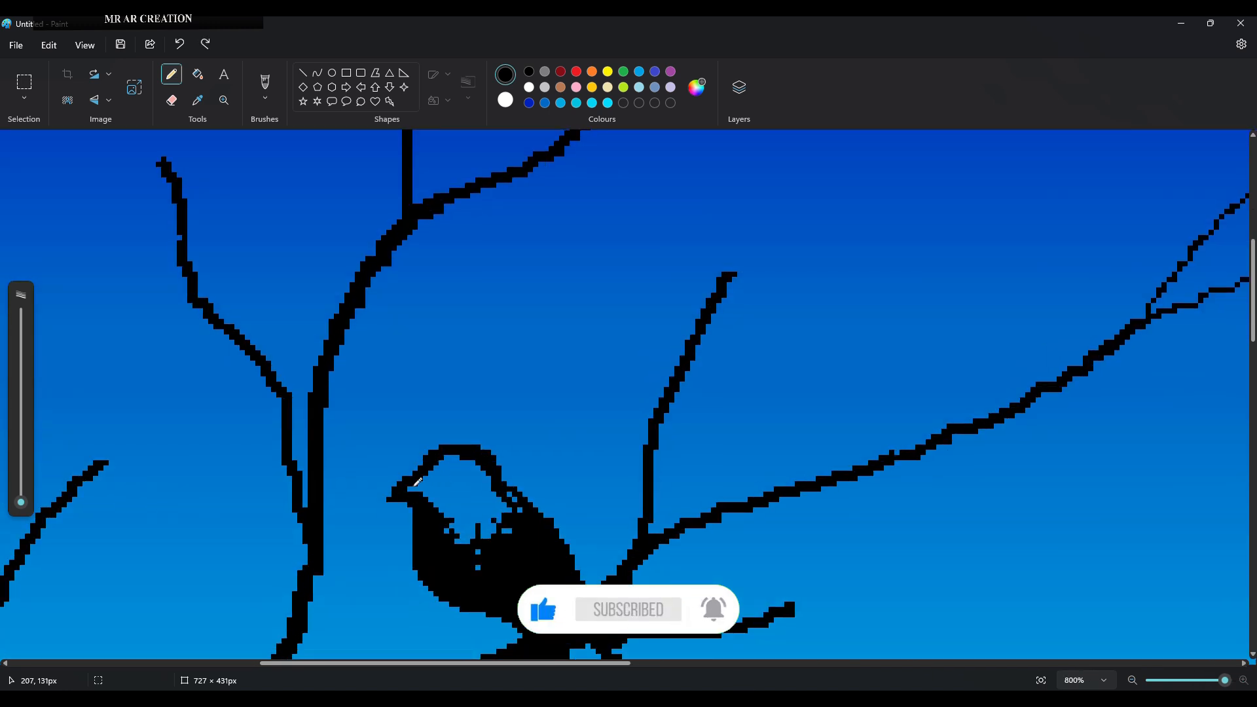
{"action": "mouse_move", "coordinate": [417, 482]}
{"action": "left_mouse_down"}
{"action": "mouse_move", "coordinate": [423, 460]}
{"action": "mouse_move", "coordinate": [425, 472]}
{"action": "left_mouse_up"}
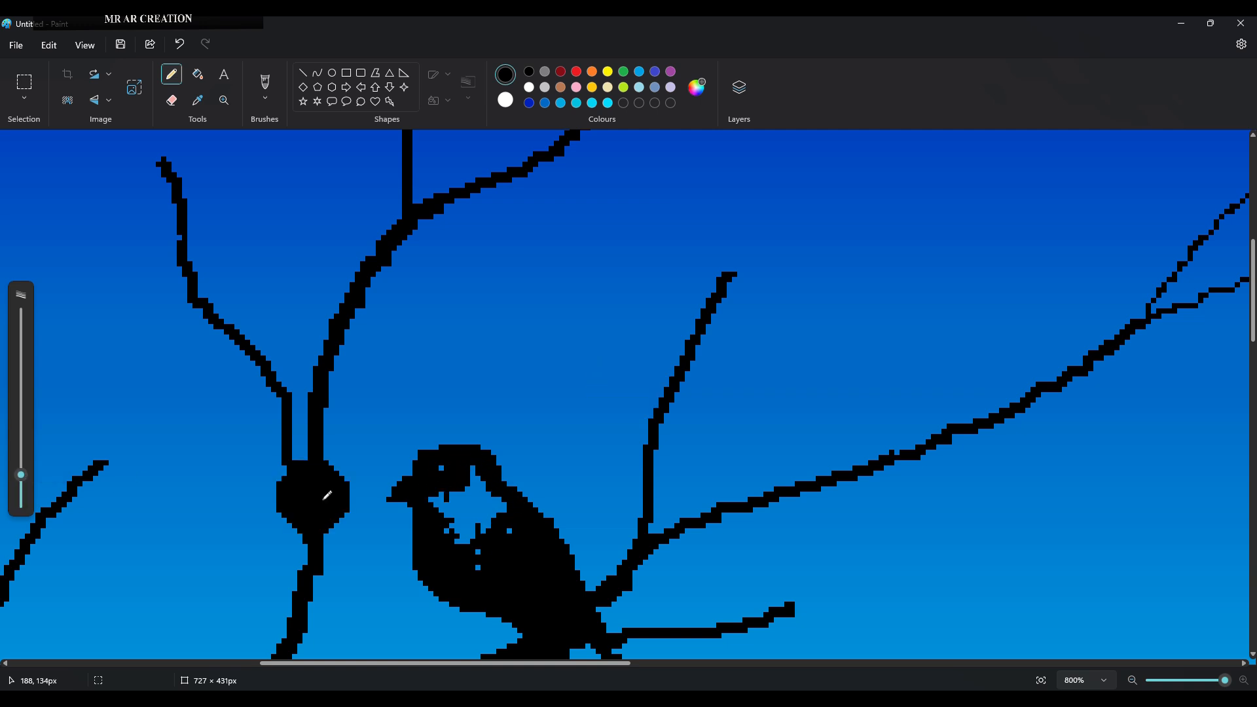
{"action": "mouse_move", "coordinate": [478, 517]}
{"action": "left_mouse_down"}
{"action": "mouse_move", "coordinate": [491, 534]}
{"action": "mouse_move", "coordinate": [421, 506]}
{"action": "left_mouse_up"}
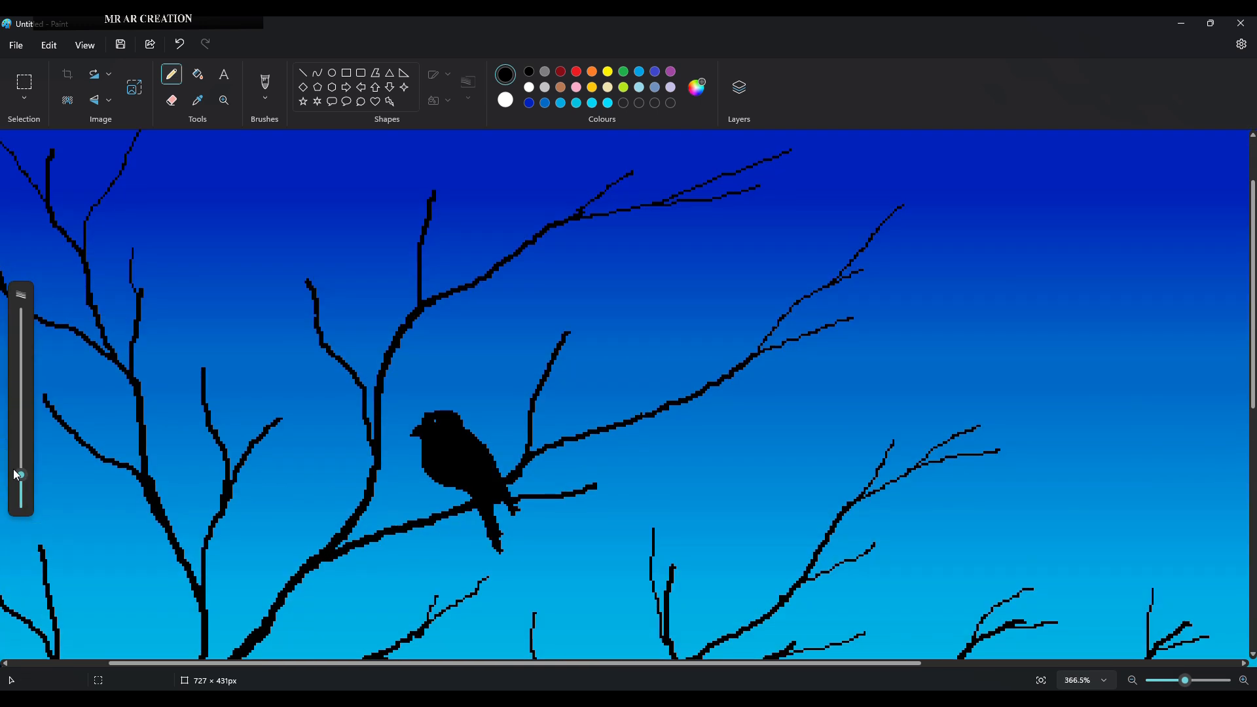
Extend the fourth bird's tail and wing tip to points and draw its two short legs with a thin pencil
{"action": "left_click_drag", "start_coordinate": [17, 475], "coordinate": [21, 503]}
{"action": "scroll", "coordinate": [446, 514], "scroll_direction": "up", "scroll_amount": 3}
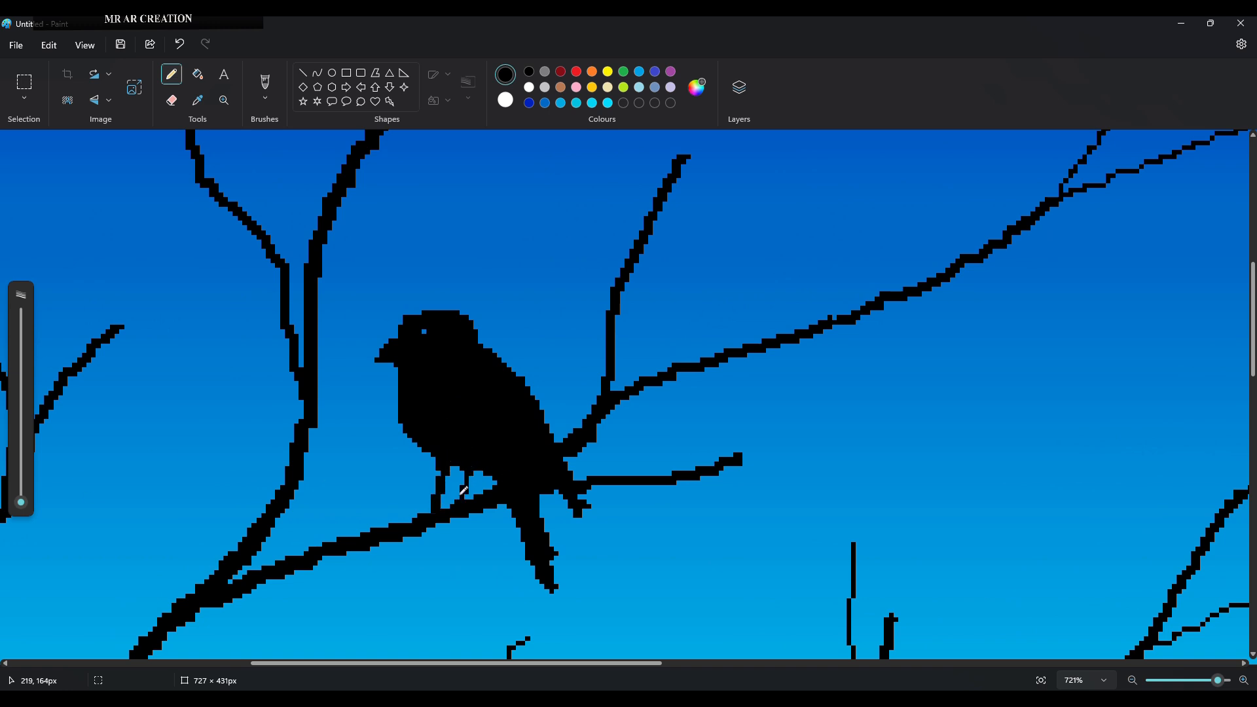
{"action": "scroll", "coordinate": [473, 498], "scroll_direction": "down", "scroll_amount": 3}
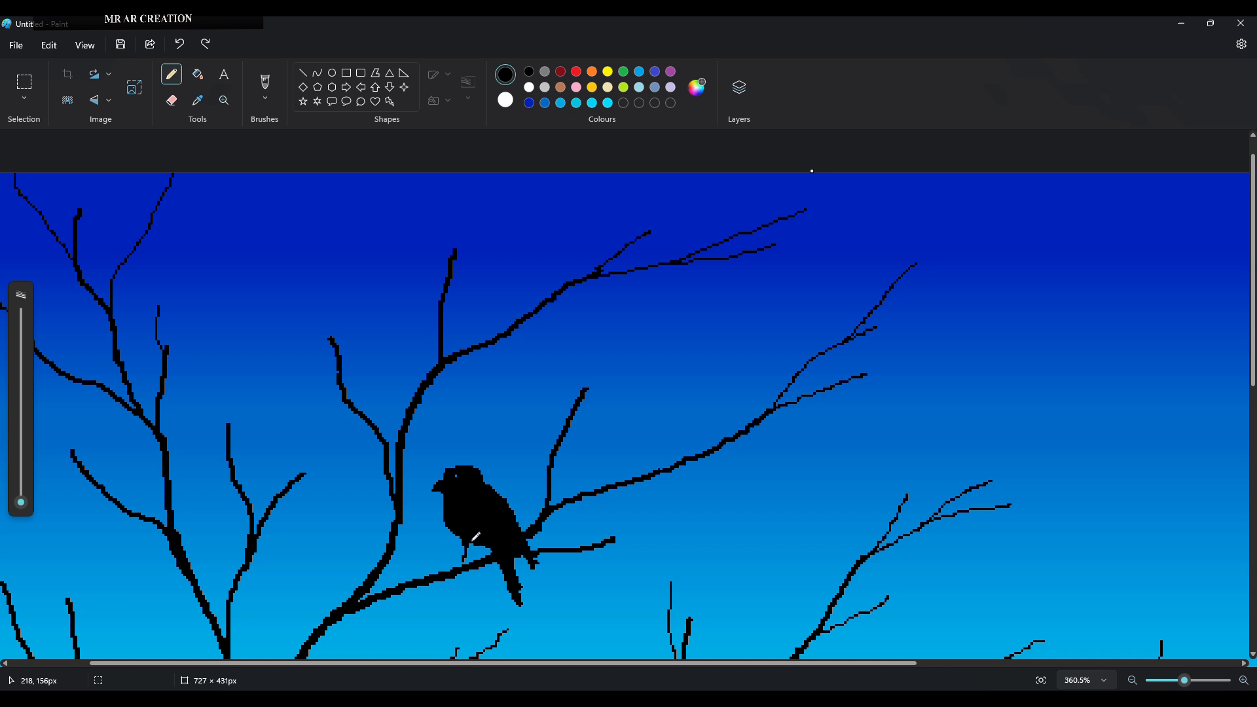
{"action": "scroll", "coordinate": [476, 537], "scroll_direction": "up", "scroll_amount": 3}
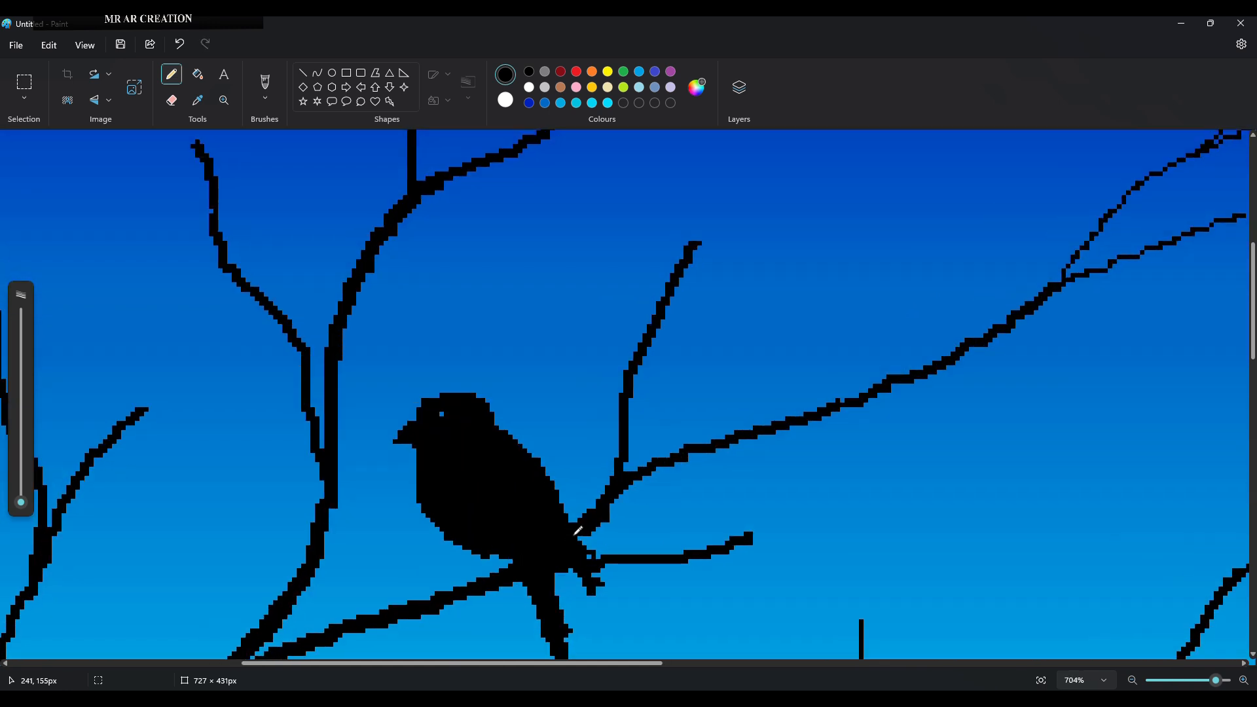
{"action": "scroll", "coordinate": [611, 613], "scroll_direction": "down", "scroll_amount": 2}
{"action": "left_click_drag", "start_coordinate": [568, 503], "coordinate": [576, 534]}
{"action": "scroll", "coordinate": [492, 475], "scroll_direction": "up", "scroll_amount": 1}
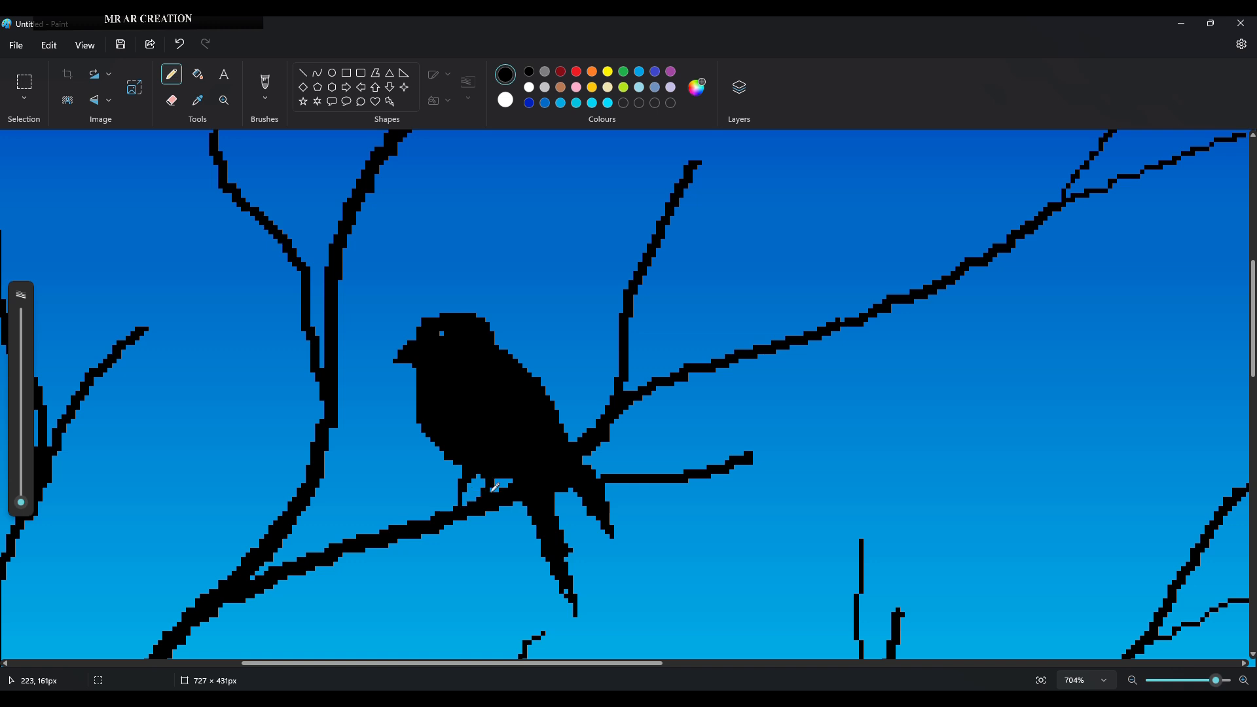
{"action": "scroll", "coordinate": [495, 487], "scroll_direction": "down", "scroll_amount": 3}
{"action": "scroll", "coordinate": [489, 459], "scroll_direction": "up", "scroll_amount": 3}
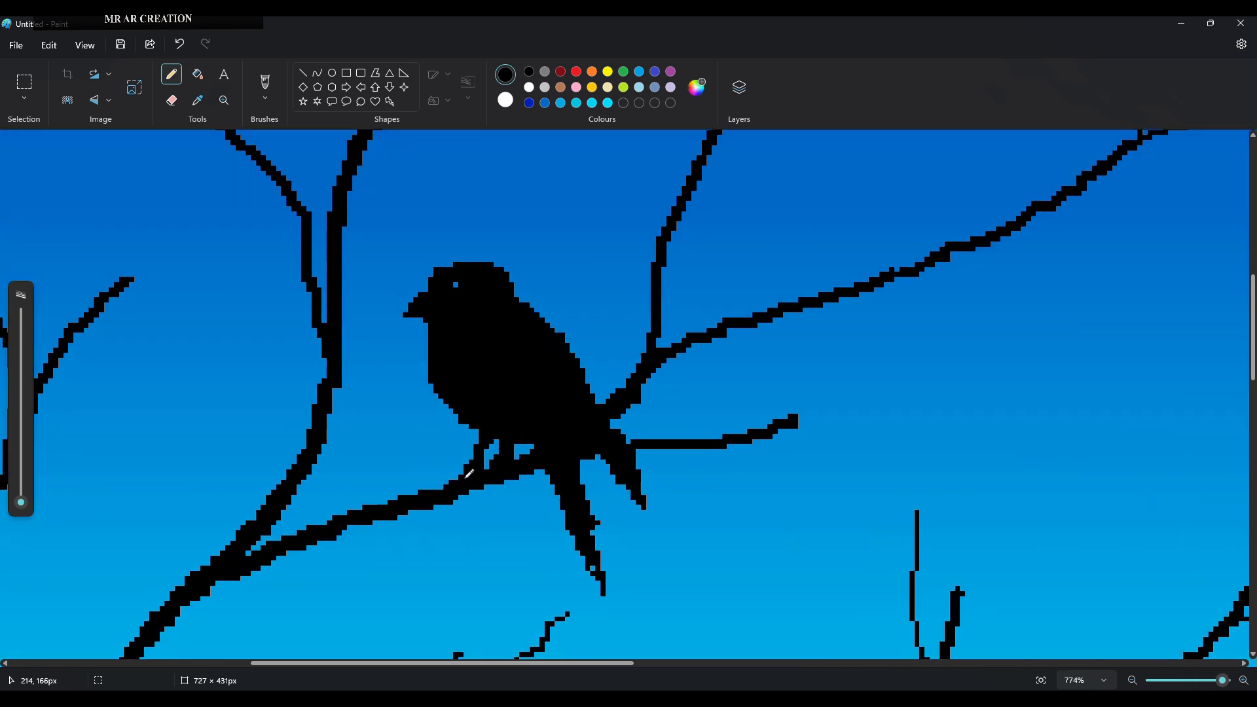
{"action": "scroll", "coordinate": [449, 476], "scroll_direction": "down", "scroll_amount": 5}
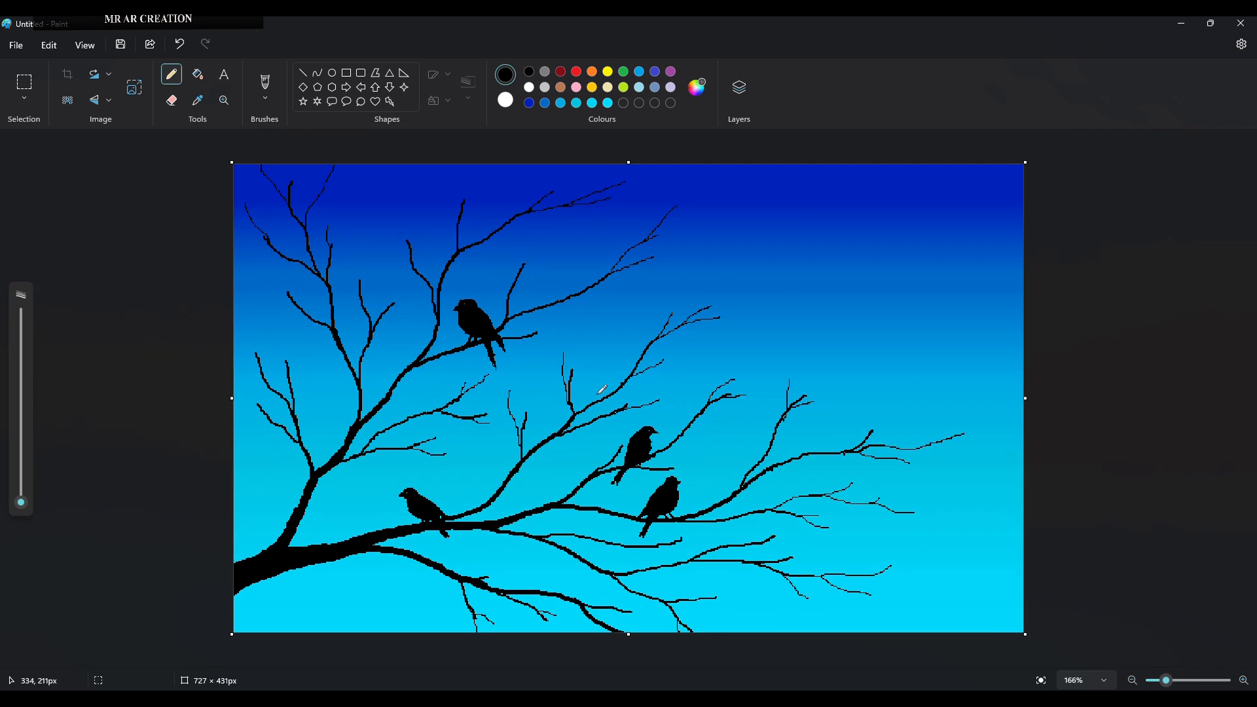
Draw a white circle of 167 × 167 px for the moon and place it in the upper right of the sky
{"action": "left_click", "coordinate": [510, 74]}
{"action": "left_click", "coordinate": [332, 73]}
{"action": "left_click", "coordinate": [529, 87]}
{"action": "left_click_drag", "start_coordinate": [745, 190], "coordinate": [1015, 446]}
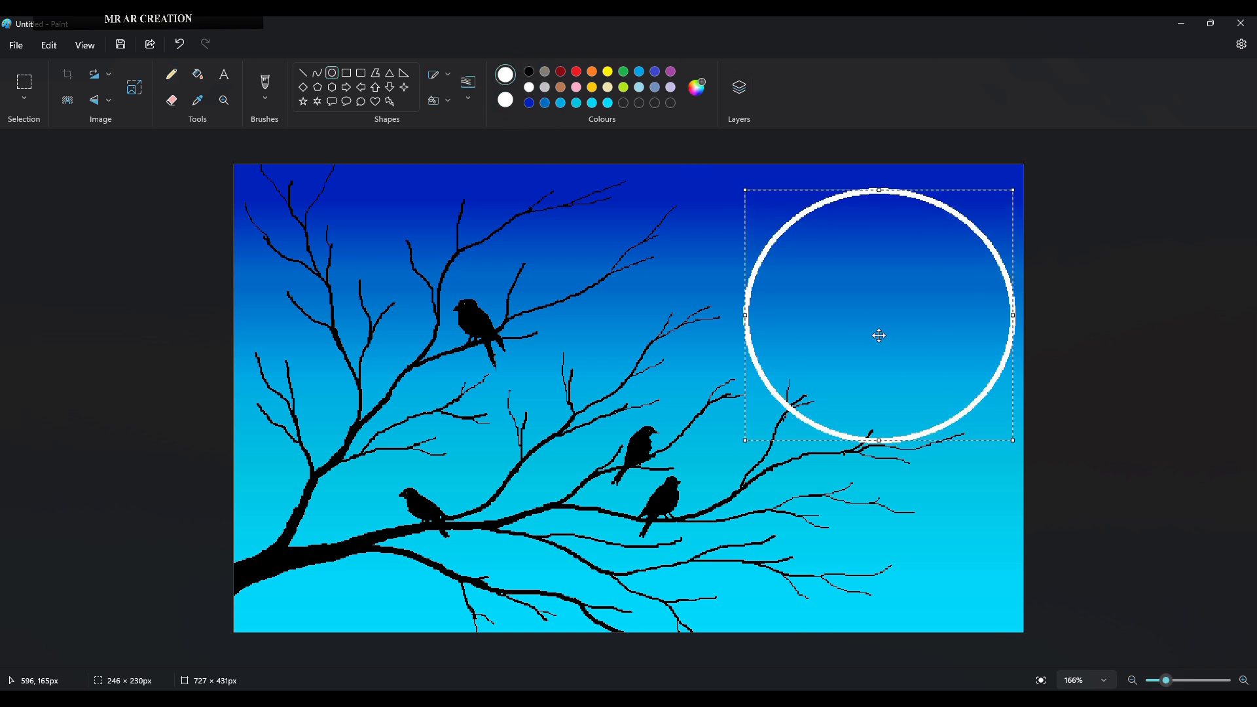
{"action": "key", "text": "ctrl+z"}
{"action": "left_click_drag", "start_coordinate": [782, 201], "coordinate": [969, 414]}
{"action": "left_click_drag", "start_coordinate": [865, 300], "coordinate": [874, 274]}
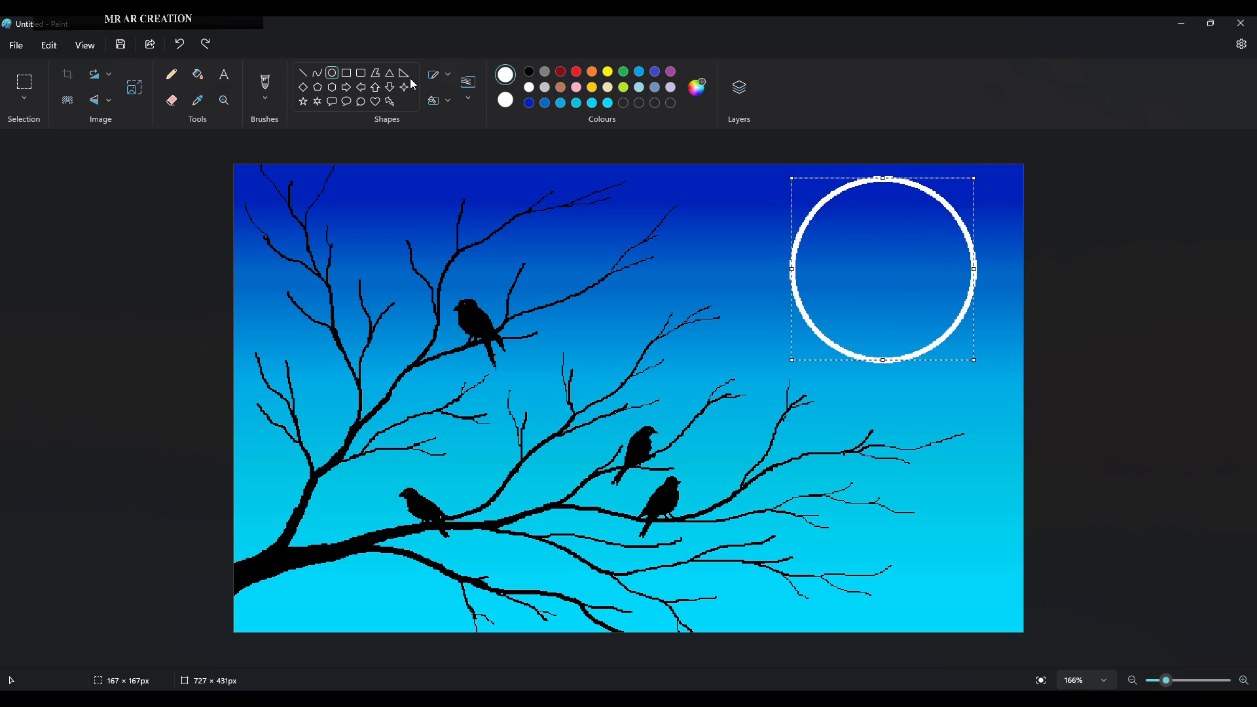
Give the moon circle a solid white fill and finish placing the shape
{"action": "left_click", "coordinate": [445, 102]}
{"action": "left_click", "coordinate": [440, 161]}
{"action": "left_click", "coordinate": [605, 161]}
Choose the off-white #F2F2F2 and paint soft, uneven patches over the moon with a soft brush
{"action": "left_click", "coordinate": [697, 88]}
{"action": "left_click", "coordinate": [665, 208]}
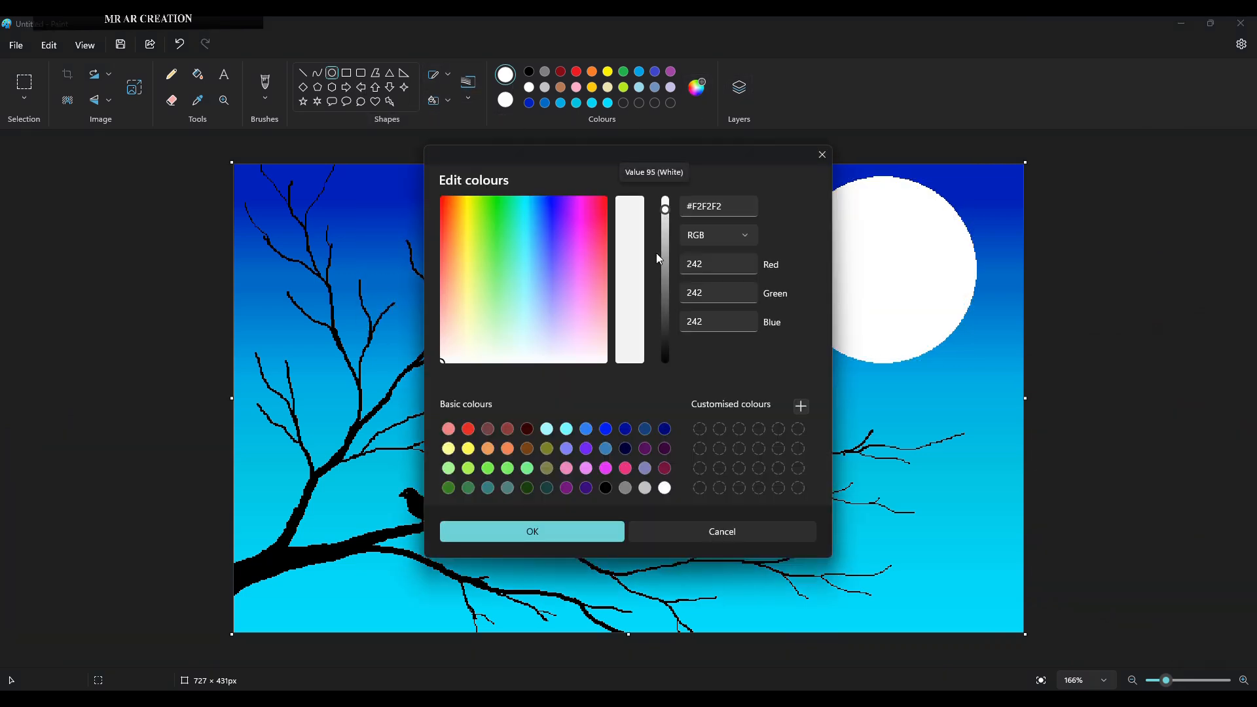
{"action": "left_click", "coordinate": [531, 531]}
{"action": "scroll", "coordinate": [501, 338], "scroll_direction": "up", "scroll_amount": 2}
{"action": "left_click", "coordinate": [265, 99]}
{"action": "left_click", "coordinate": [293, 364]}
{"action": "scroll", "coordinate": [951, 242], "scroll_direction": "up", "scroll_amount": 2}
{"action": "mouse_move", "coordinate": [929, 277]}
{"action": "left_mouse_down"}
{"action": "mouse_move", "coordinate": [904, 281]}
{"action": "mouse_move", "coordinate": [970, 391]}
{"action": "left_mouse_up"}
{"action": "left_click_drag", "start_coordinate": [1073, 308], "coordinate": [1025, 413]}
{"action": "mouse_move", "coordinate": [1057, 355]}
{"action": "left_mouse_down"}
{"action": "mouse_move", "coordinate": [966, 416]}
{"action": "mouse_move", "coordinate": [936, 275]}
{"action": "mouse_move", "coordinate": [1012, 272]}
{"action": "mouse_move", "coordinate": [989, 258]}
{"action": "mouse_move", "coordinate": [931, 268]}
{"action": "mouse_move", "coordinate": [1019, 231]}
{"action": "mouse_move", "coordinate": [1032, 243]}
{"action": "mouse_move", "coordinate": [928, 223]}
{"action": "left_mouse_up"}
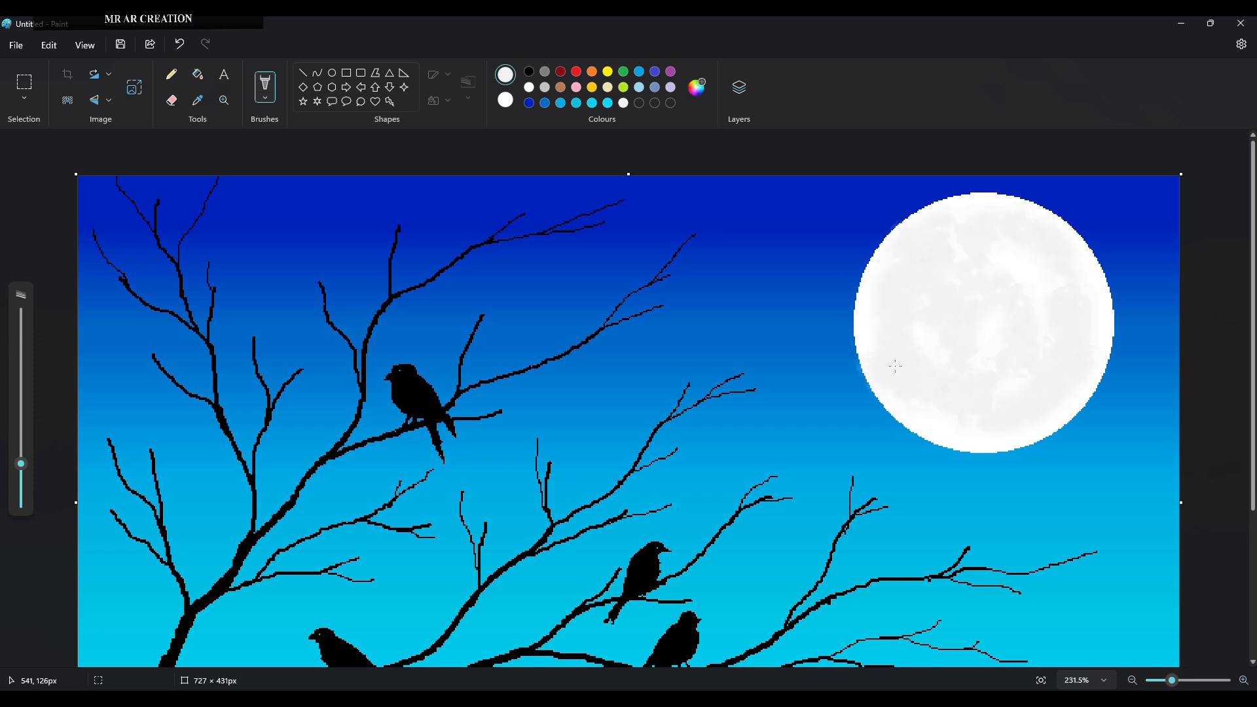
Shade the moon's surface with soft patches in progressively darker light greys
{"action": "left_click", "coordinate": [696, 87]}
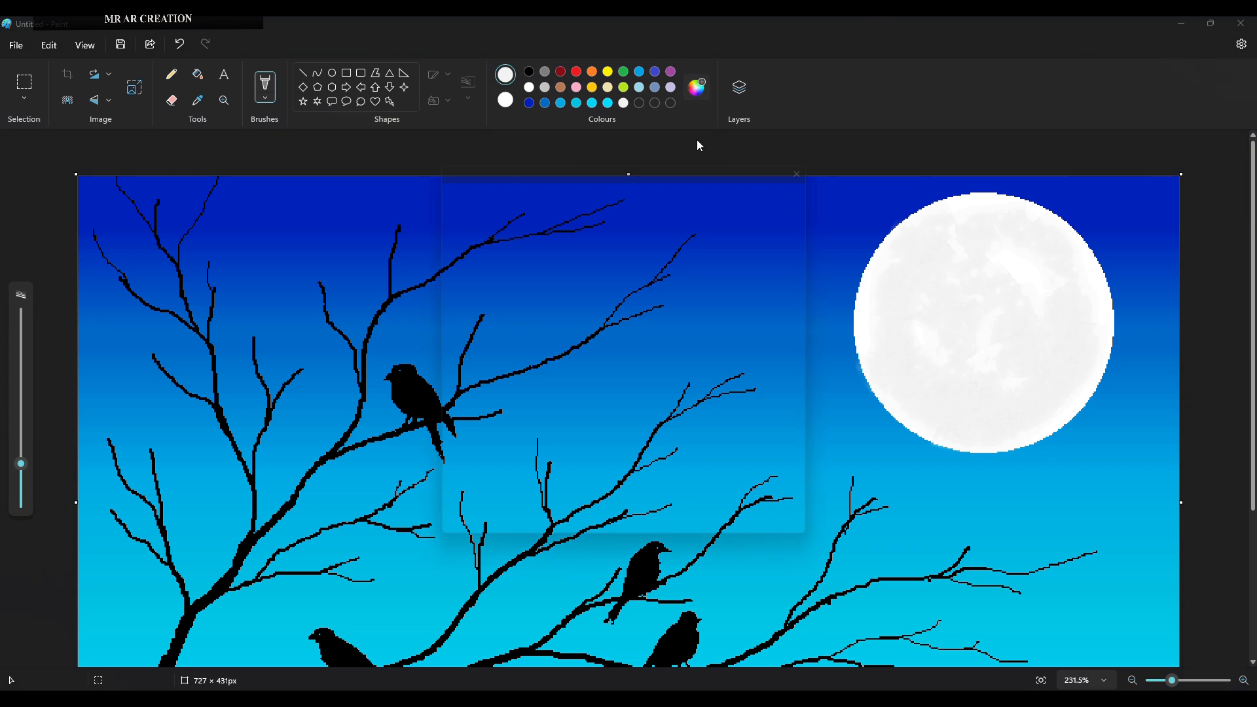
{"action": "left_click", "coordinate": [533, 528]}
{"action": "mouse_move", "coordinate": [928, 257]}
{"action": "left_mouse_down"}
{"action": "mouse_move", "coordinate": [969, 252]}
{"action": "mouse_move", "coordinate": [931, 251]}
{"action": "mouse_move", "coordinate": [1023, 304]}
{"action": "mouse_move", "coordinate": [1031, 369]}
{"action": "mouse_move", "coordinate": [958, 308]}
{"action": "mouse_move", "coordinate": [928, 372]}
{"action": "mouse_move", "coordinate": [1088, 351]}
{"action": "mouse_move", "coordinate": [913, 366]}
{"action": "mouse_move", "coordinate": [984, 402]}
{"action": "mouse_move", "coordinate": [1031, 323]}
{"action": "mouse_move", "coordinate": [1069, 349]}
{"action": "mouse_move", "coordinate": [996, 341]}
{"action": "mouse_move", "coordinate": [1028, 249]}
{"action": "left_mouse_up"}
{"action": "left_click", "coordinate": [697, 88]}
{"action": "left_click", "coordinate": [556, 531]}
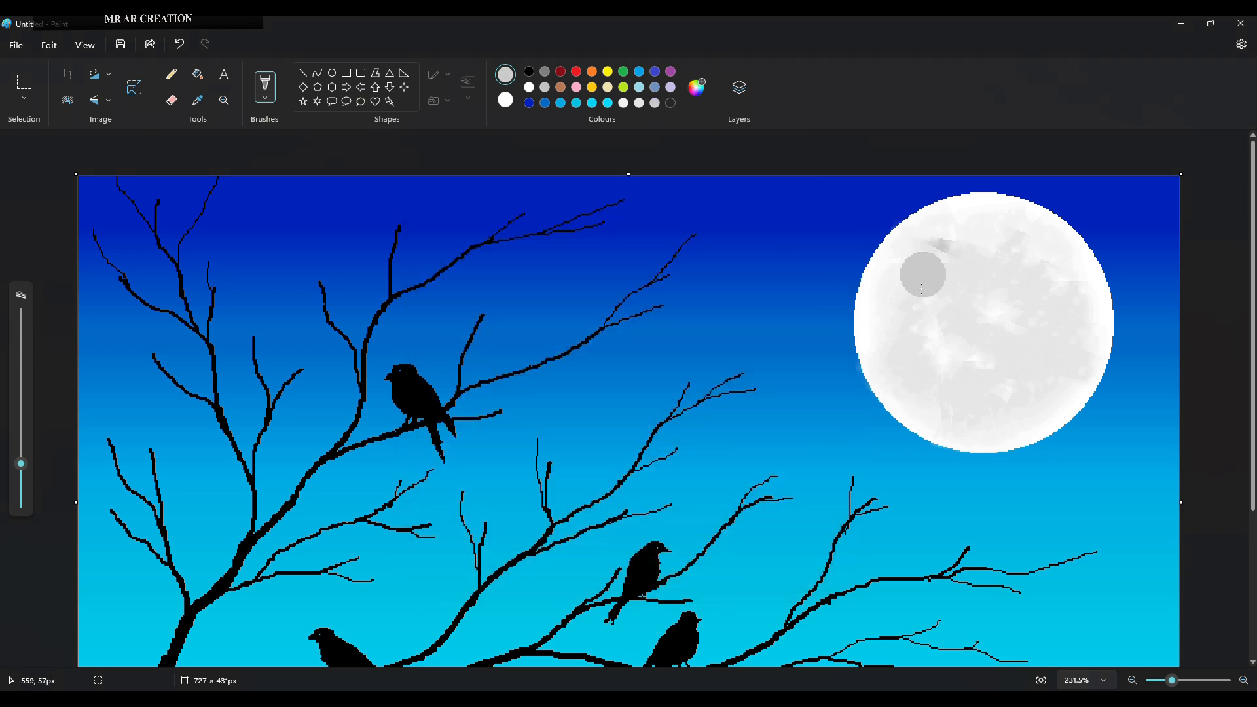
{"action": "mouse_move", "coordinate": [924, 275]}
{"action": "left_mouse_down"}
{"action": "mouse_move", "coordinate": [1008, 281]}
{"action": "mouse_move", "coordinate": [933, 295]}
{"action": "mouse_move", "coordinate": [1022, 345]}
{"action": "mouse_move", "coordinate": [917, 305]}
{"action": "mouse_move", "coordinate": [988, 374]}
{"action": "mouse_move", "coordinate": [1060, 313]}
{"action": "mouse_move", "coordinate": [1005, 231]}
{"action": "mouse_move", "coordinate": [969, 249]}
{"action": "left_mouse_up"}
Soften the grey patches on the moon with lighter, near-white brush strokes
{"action": "left_click", "coordinate": [697, 87]}
{"action": "left_click", "coordinate": [532, 530]}
{"action": "mouse_move", "coordinate": [922, 314]}
{"action": "left_mouse_down"}
{"action": "mouse_move", "coordinate": [1018, 234]}
{"action": "mouse_move", "coordinate": [991, 208]}
{"action": "mouse_move", "coordinate": [1016, 243]}
{"action": "mouse_move", "coordinate": [987, 281]}
{"action": "mouse_move", "coordinate": [981, 345]}
{"action": "mouse_move", "coordinate": [919, 293]}
{"action": "mouse_move", "coordinate": [1008, 295]}
{"action": "left_mouse_up"}
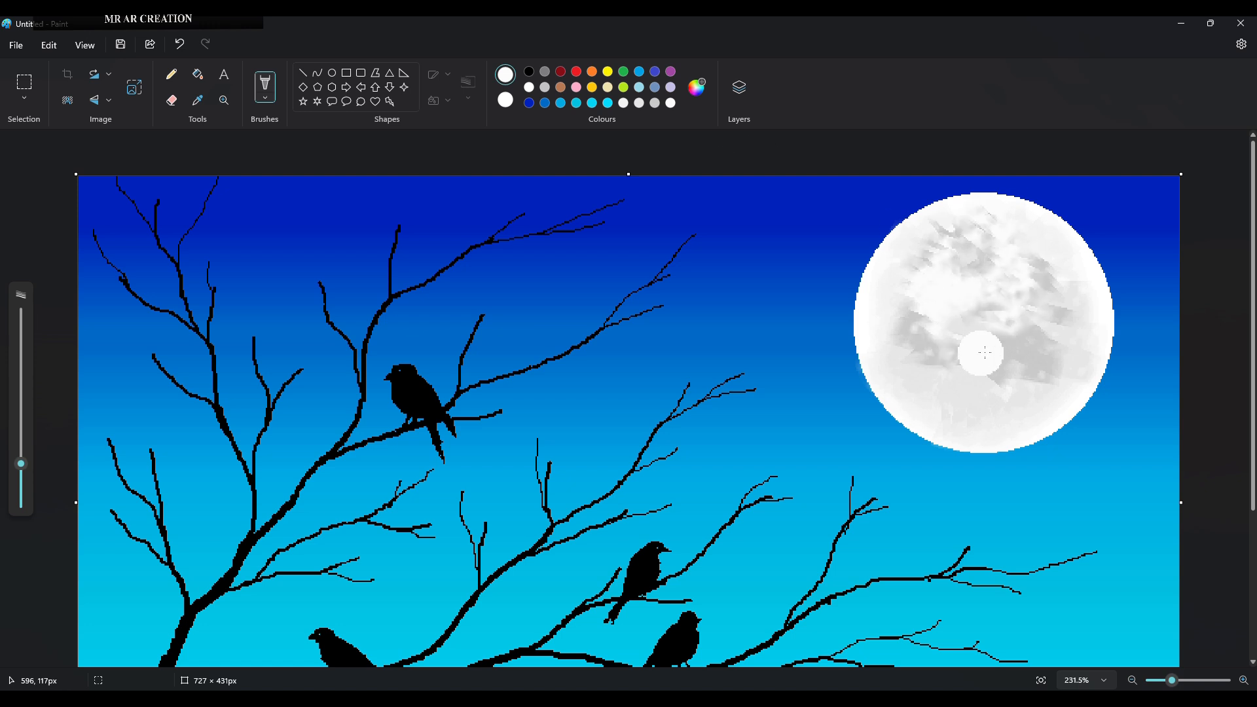
{"action": "left_click", "coordinate": [697, 88]}
{"action": "left_click", "coordinate": [532, 530]}
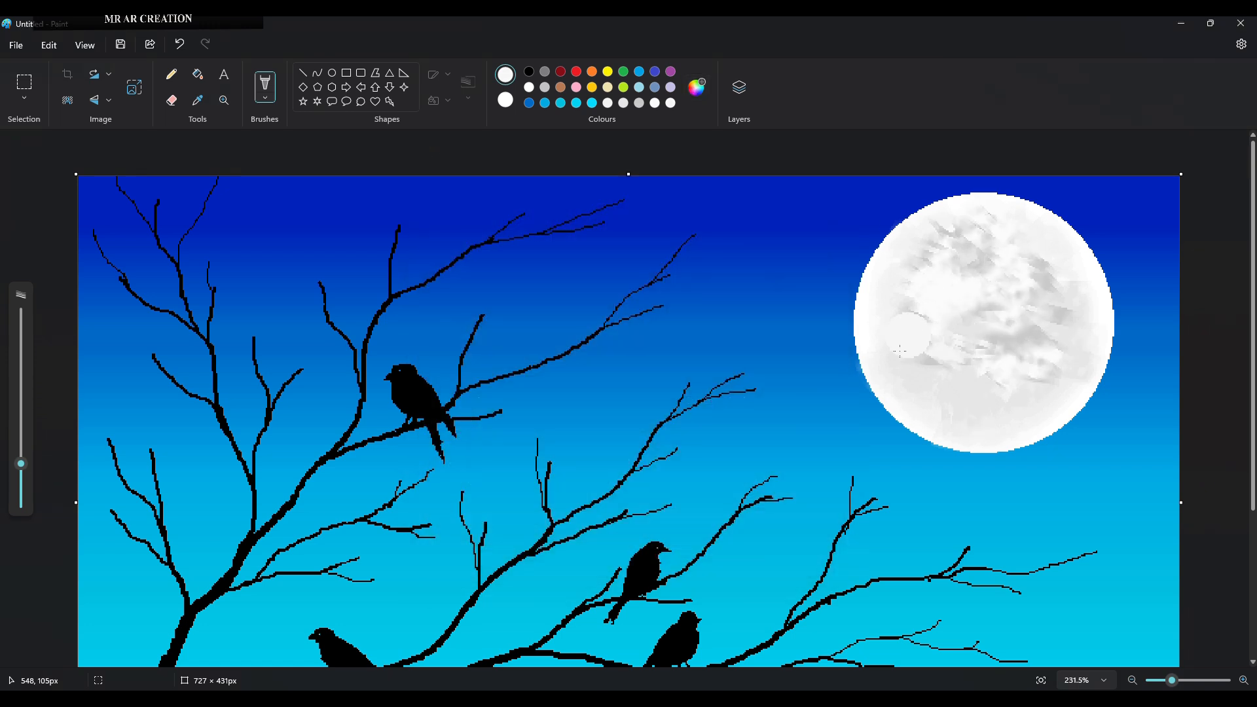
{"action": "scroll", "coordinate": [987, 314], "scroll_direction": "down", "scroll_amount": 4}
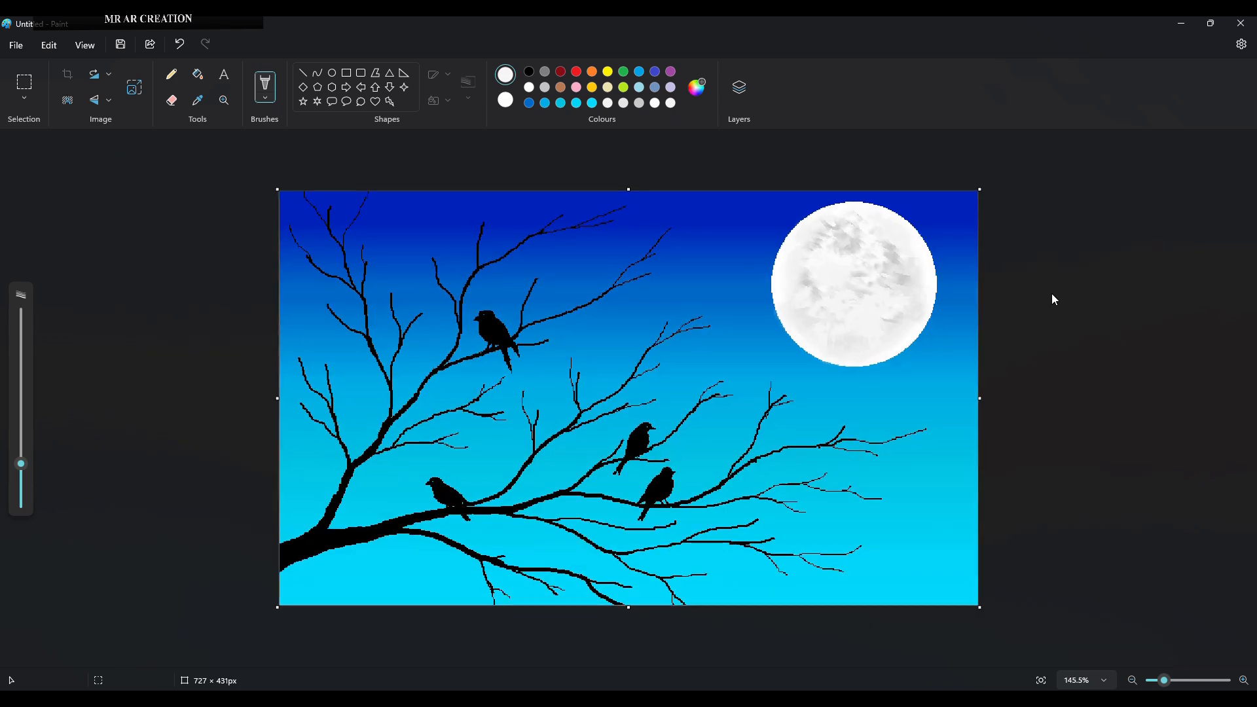
Scatter tiny near-white stars over the whole sky with a very large airbrush
{"action": "scroll", "coordinate": [1052, 294], "scroll_direction": "up", "scroll_amount": 1}
{"action": "left_click", "coordinate": [263, 96]}
{"action": "left_click", "coordinate": [277, 215]}
{"action": "left_click_drag", "start_coordinate": [21, 496], "coordinate": [24, 346]}
{"action": "mouse_move", "coordinate": [373, 240]}
{"action": "left_mouse_down"}
{"action": "mouse_move", "coordinate": [884, 255]}
{"action": "mouse_move", "coordinate": [917, 534]}
{"action": "left_mouse_up"}
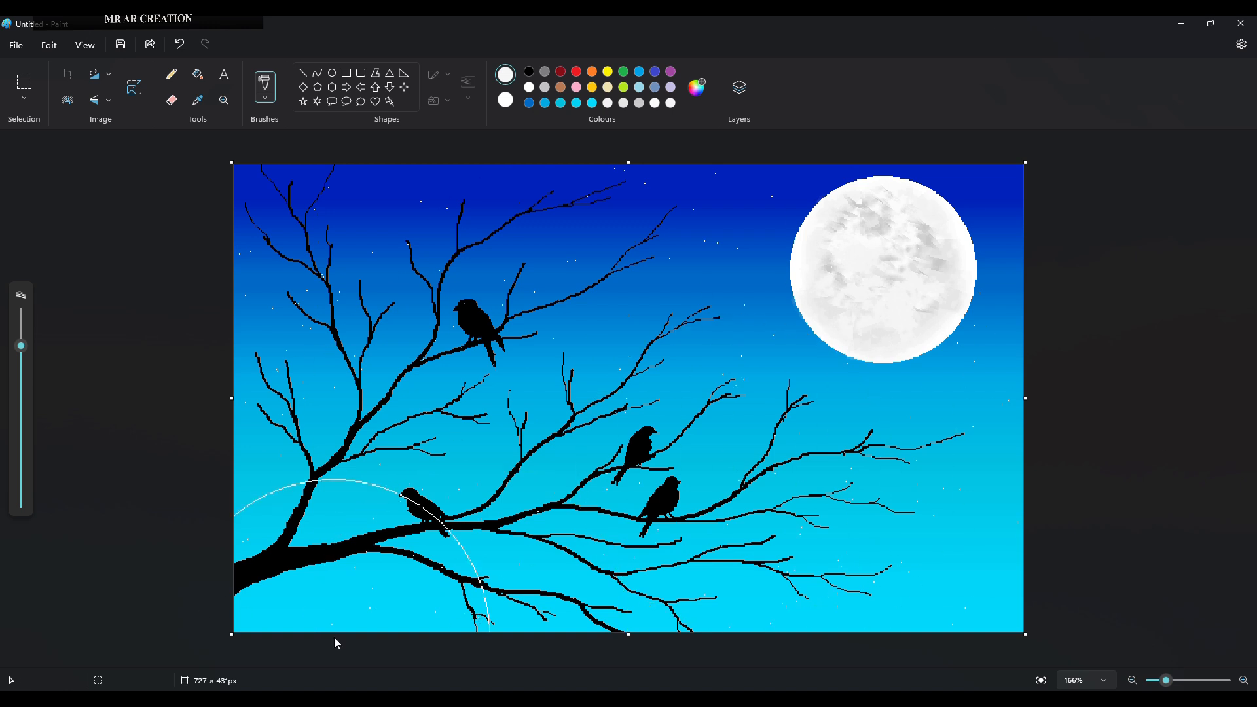
Set the four-point star shape to no outline and add a small white star of 13 × 13 px in the upper-left sky
{"action": "left_click", "coordinate": [404, 87]}
{"action": "left_click", "coordinate": [448, 74]}
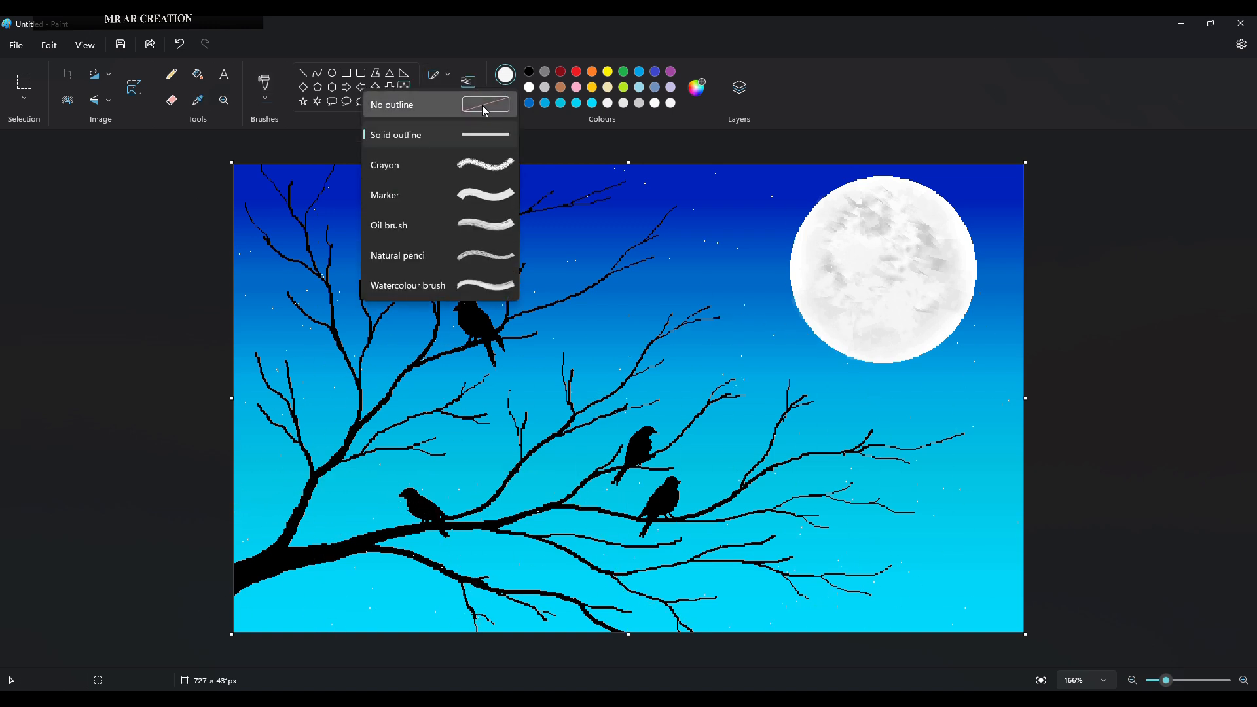
{"action": "left_click", "coordinate": [482, 105]}
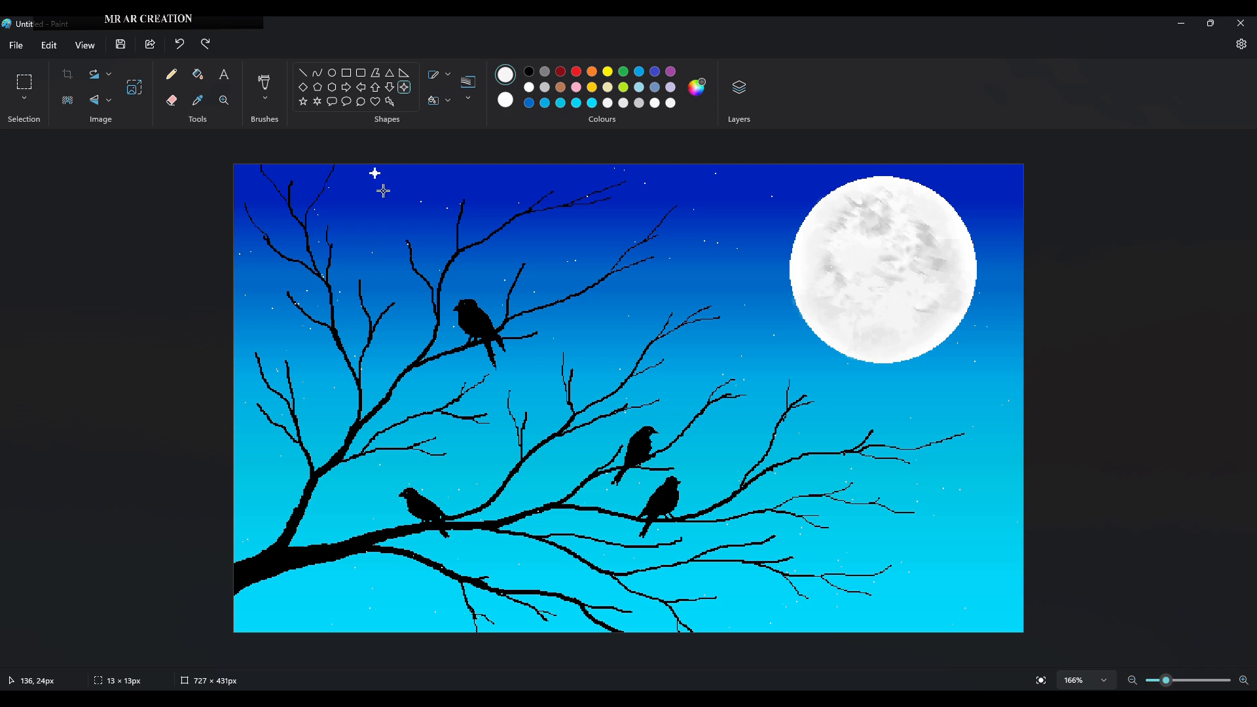